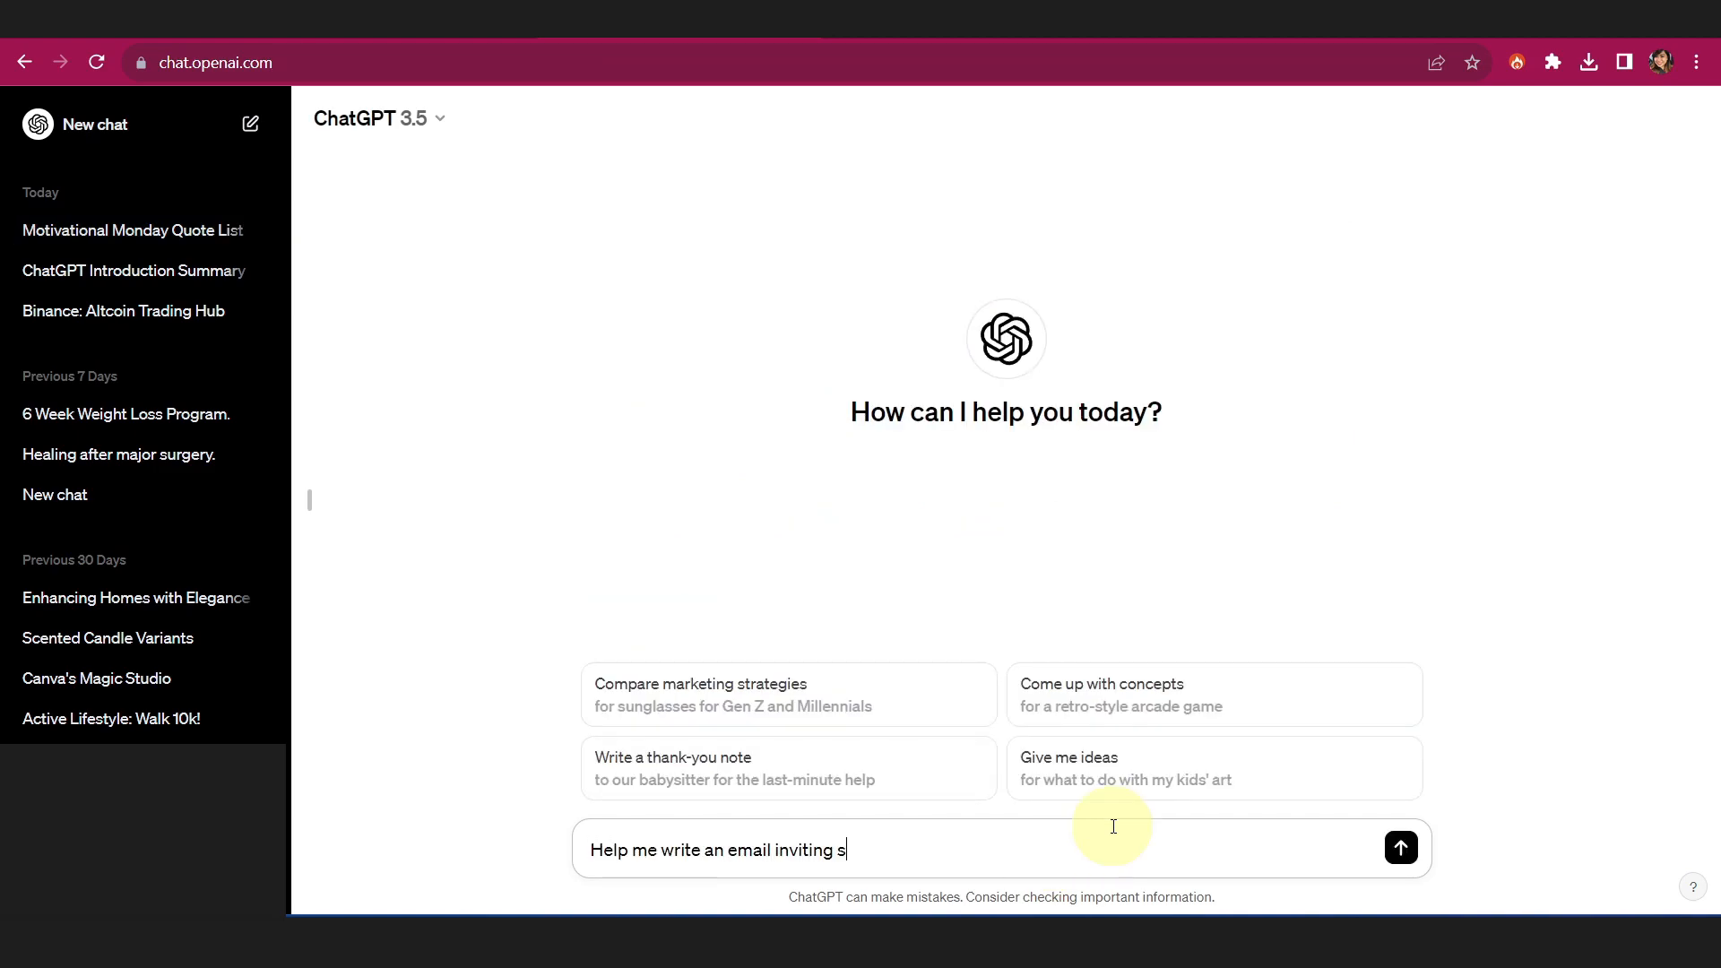
Ask ChatGPT to help write an email inviting some guest speakers to this weekend's upcoming event, RocketShip Showdown
type("ome guest speakers to my upcoming event this weekend: Rocketship")
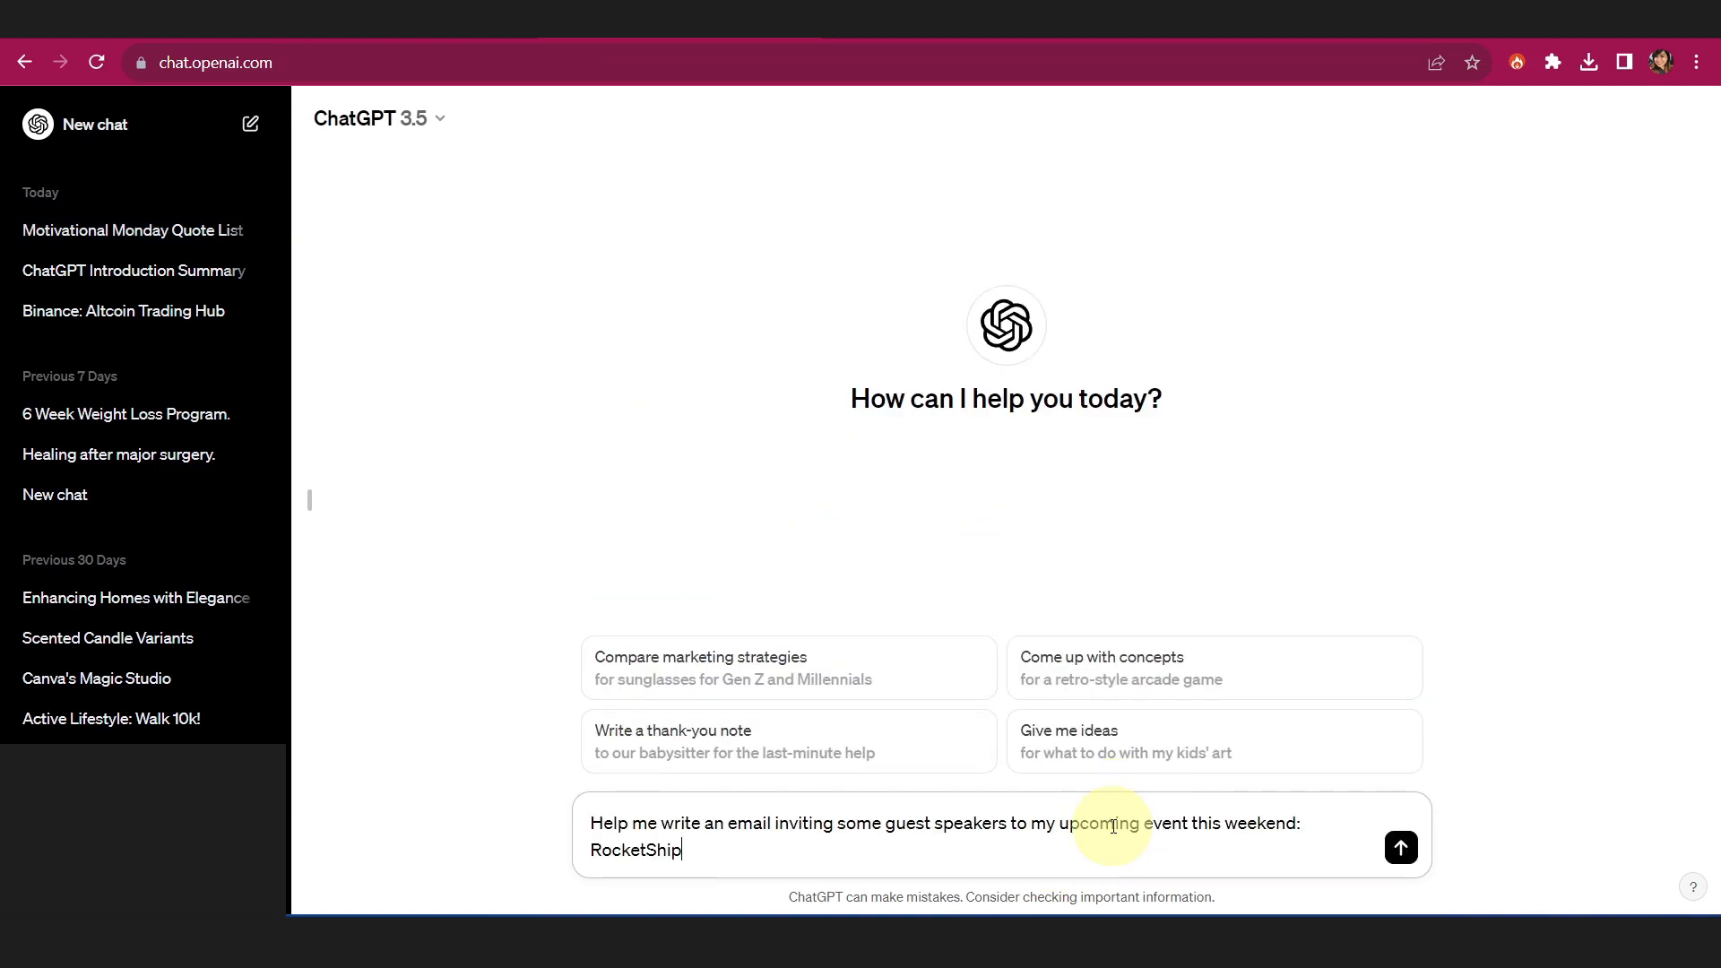
type(" Showdown")
key("Return")
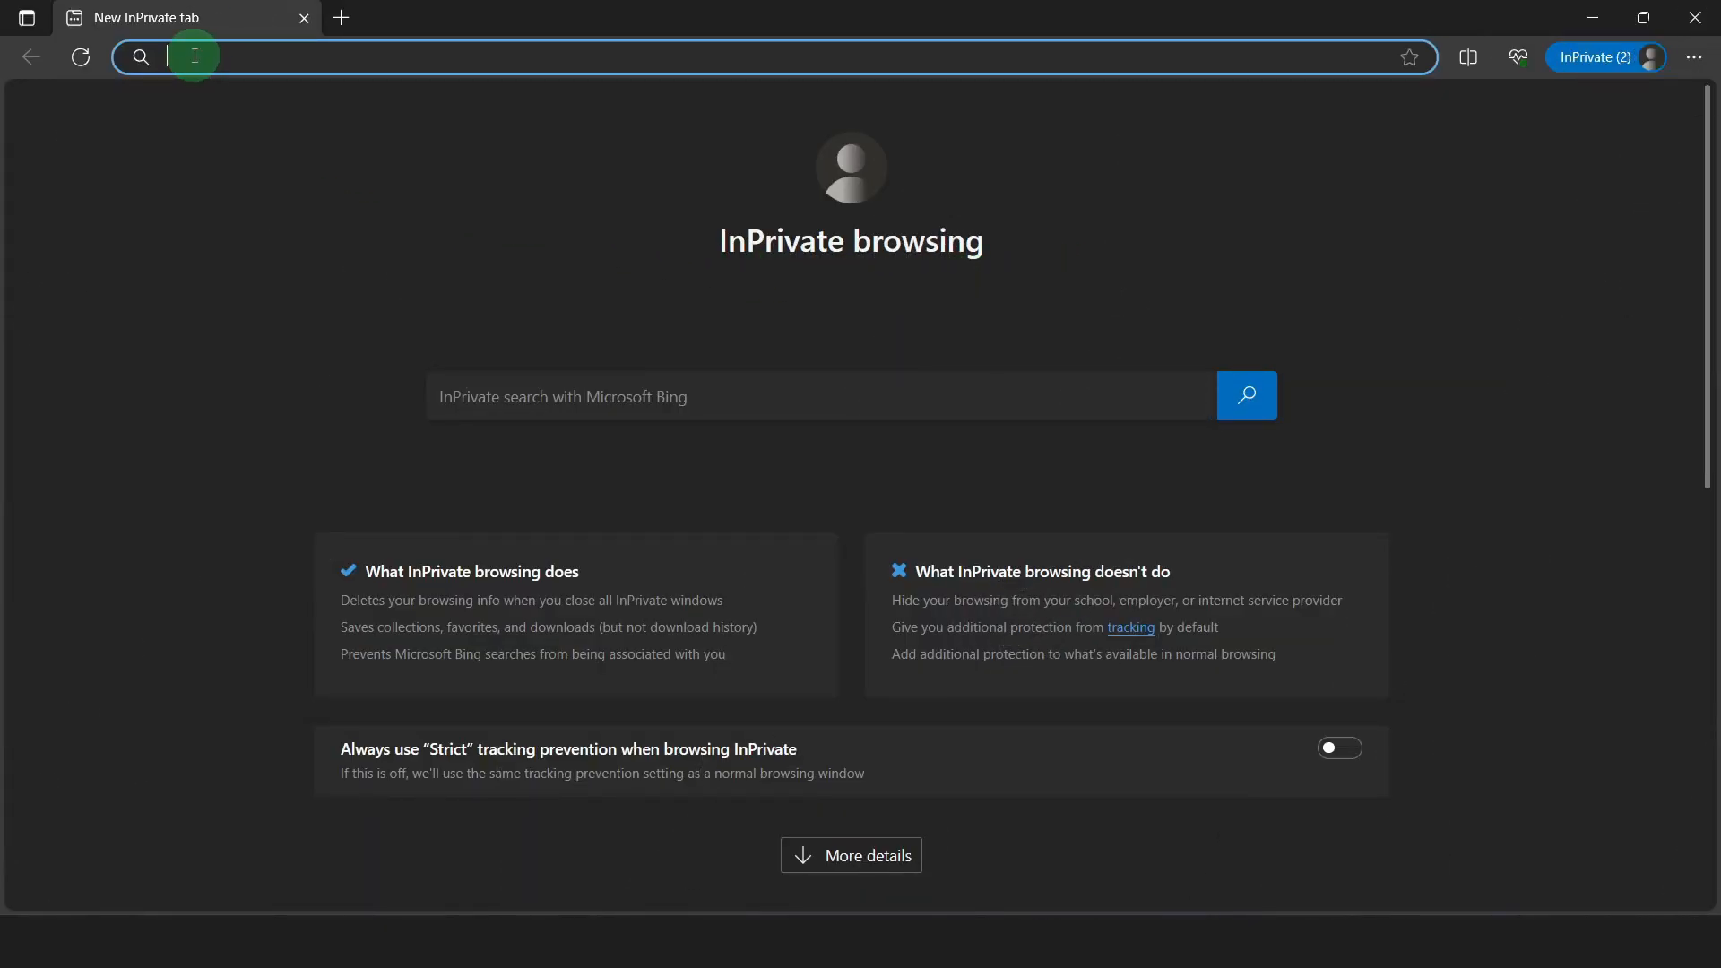
Search the web for "chat gpt", open the chat.openai.com site and log in to ChatGPT
type("chat gpt")
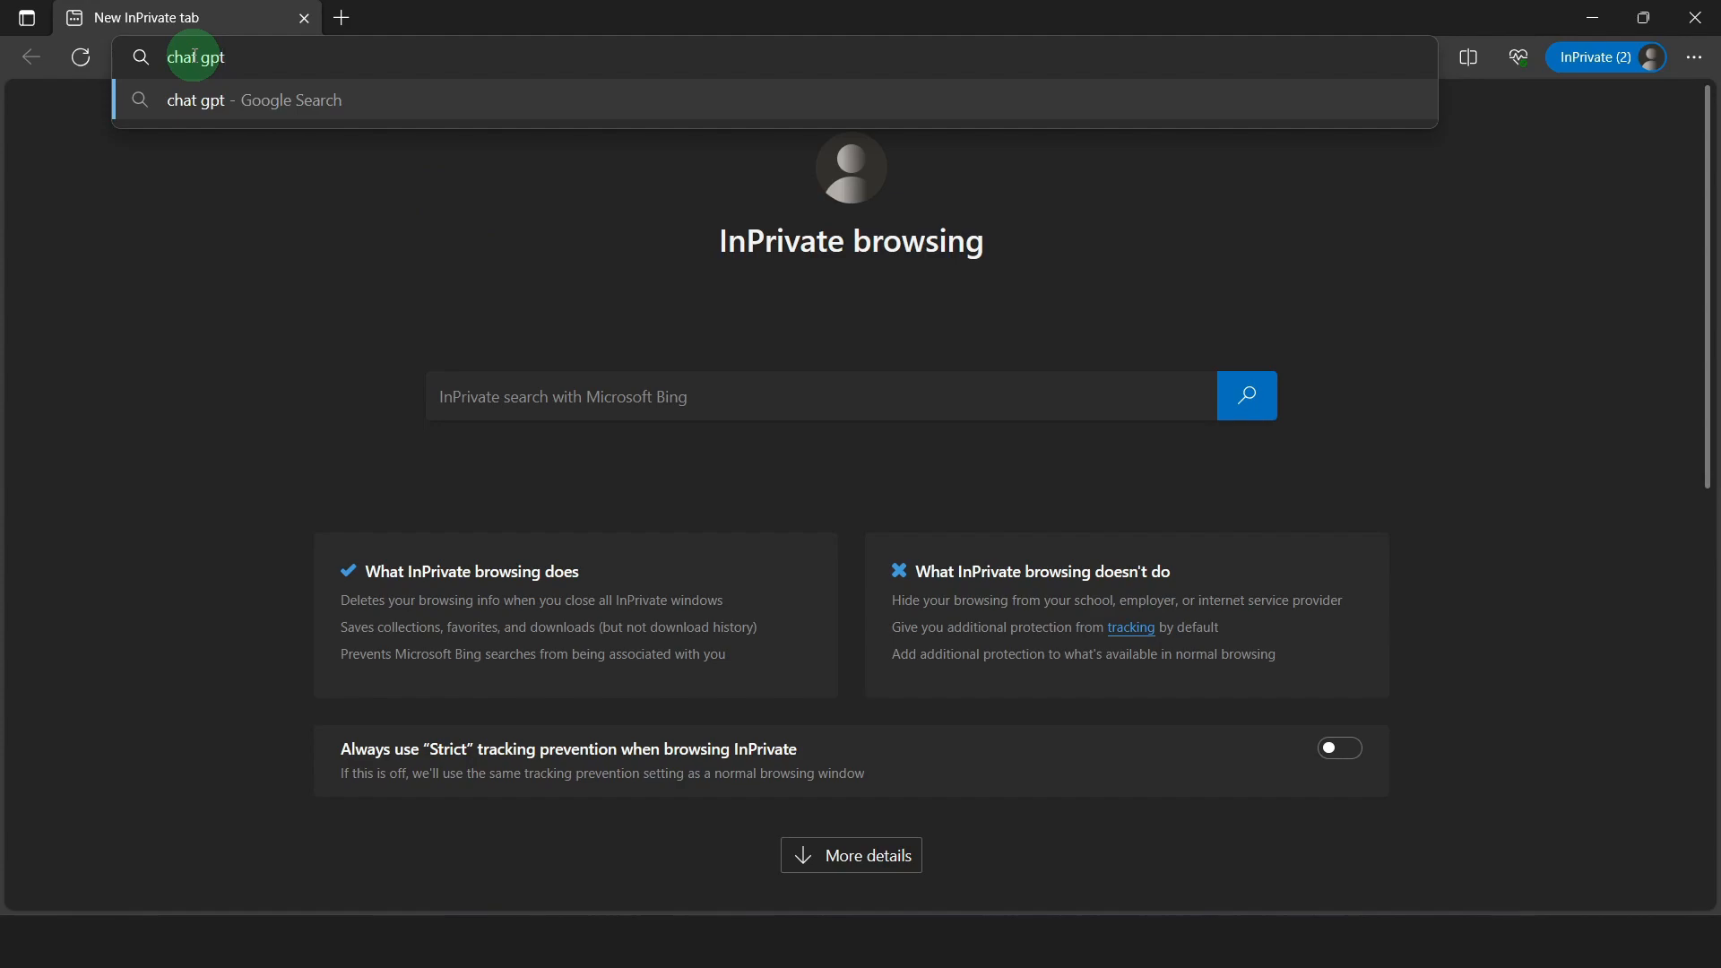
key("Return")
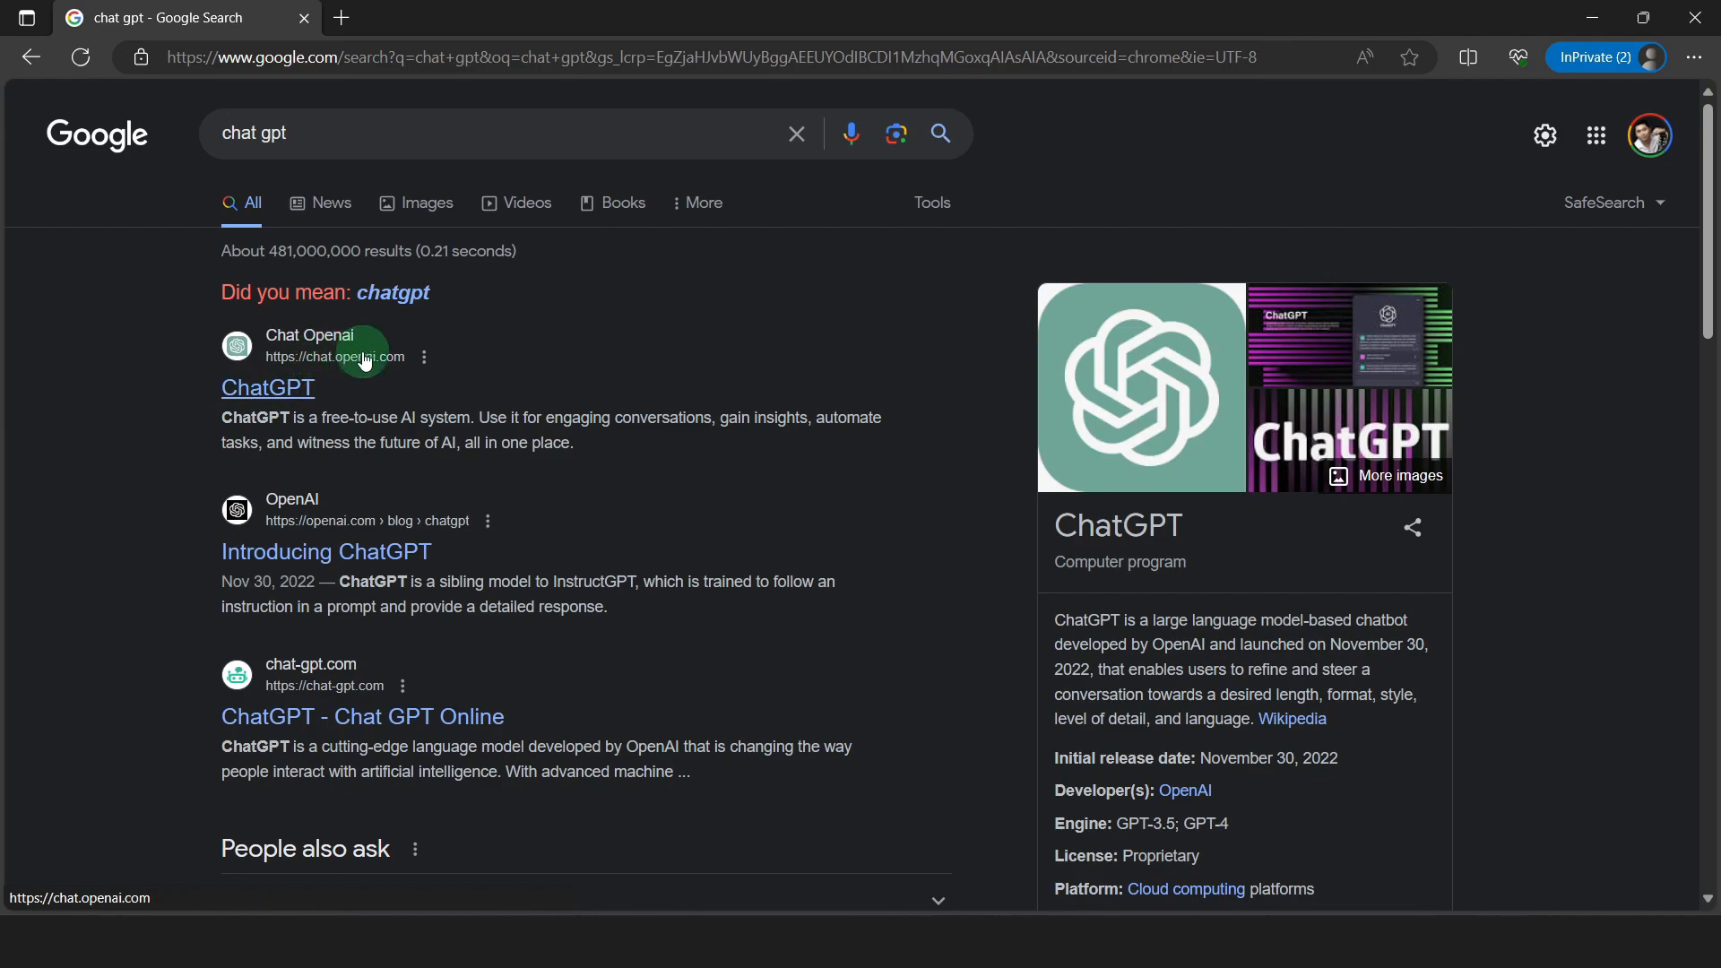
left_click(307, 349)
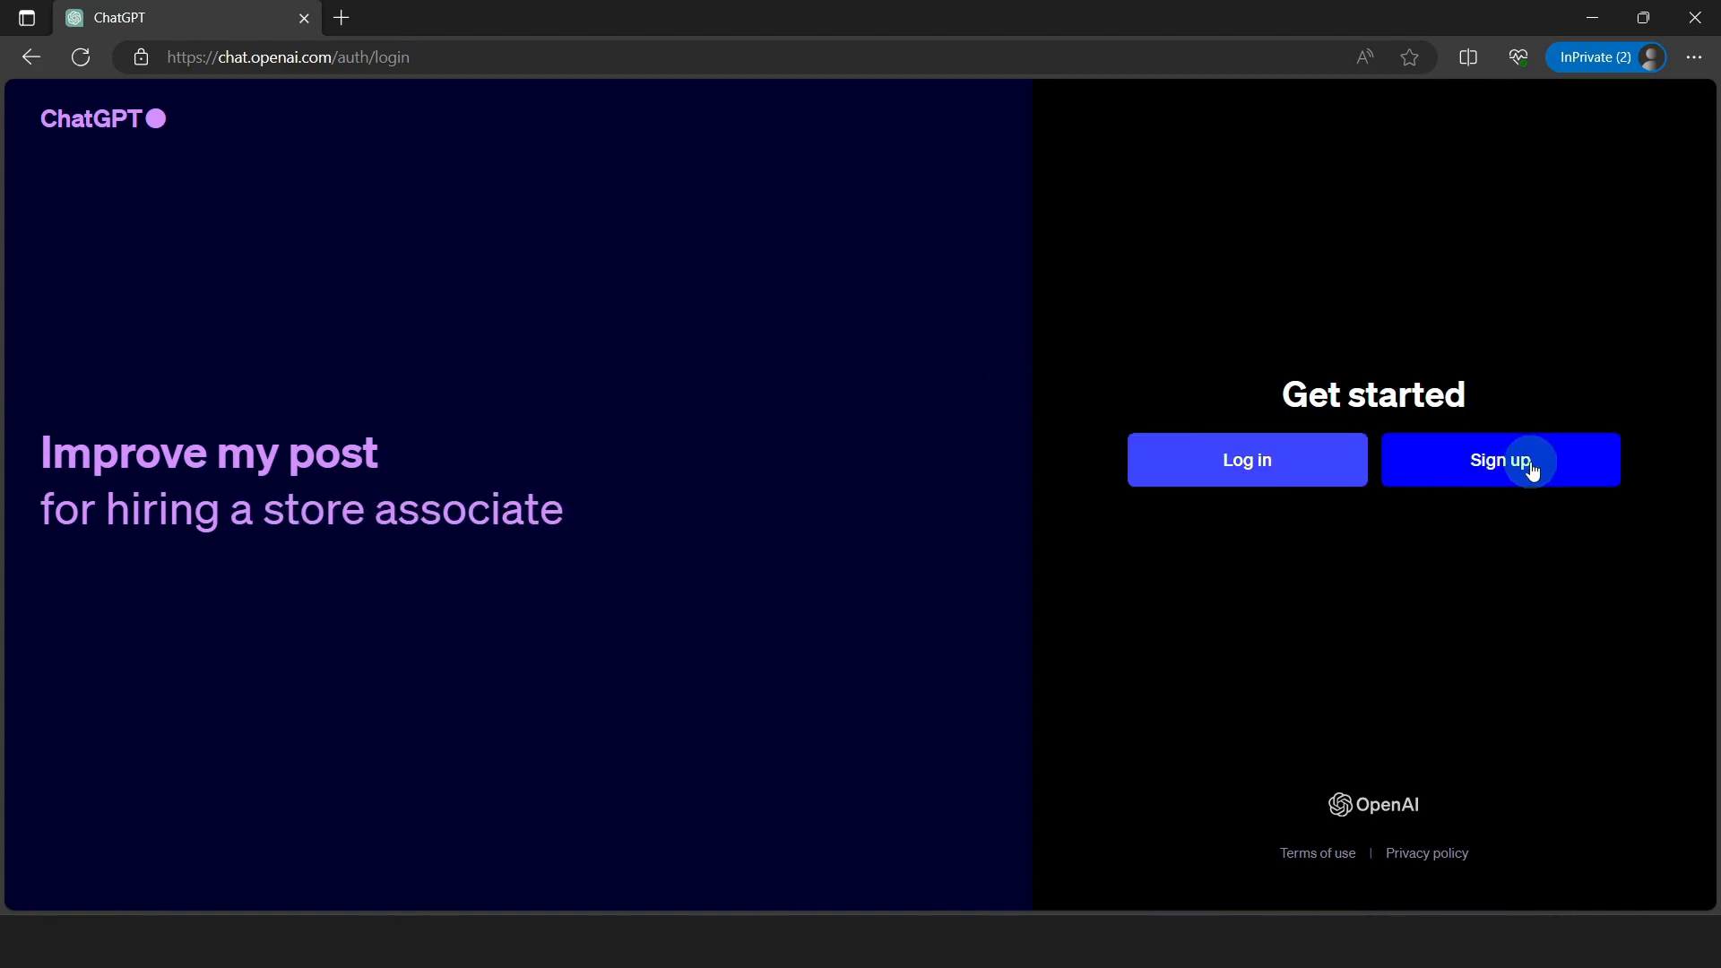
left_click(1244, 466)
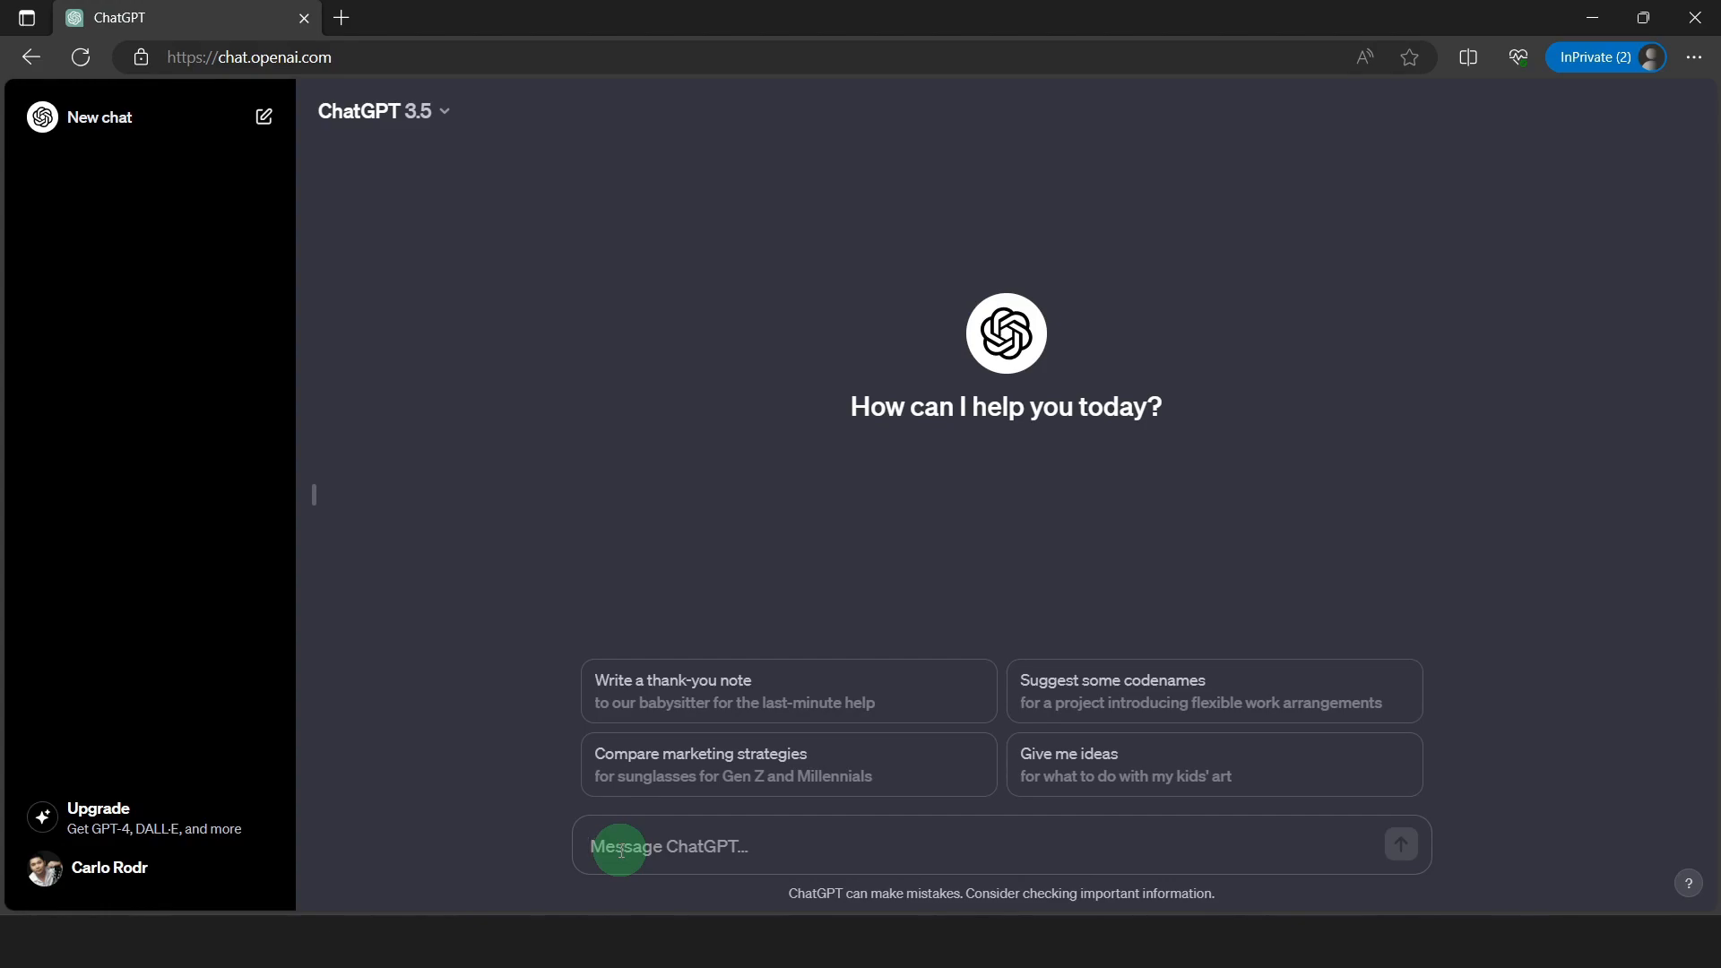
Ask ChatGPT to "create a tic tac toe game in mobile responsive code using html" and look over the generated code
type("create a tic tac")
type(" toe game in mobile responsi")
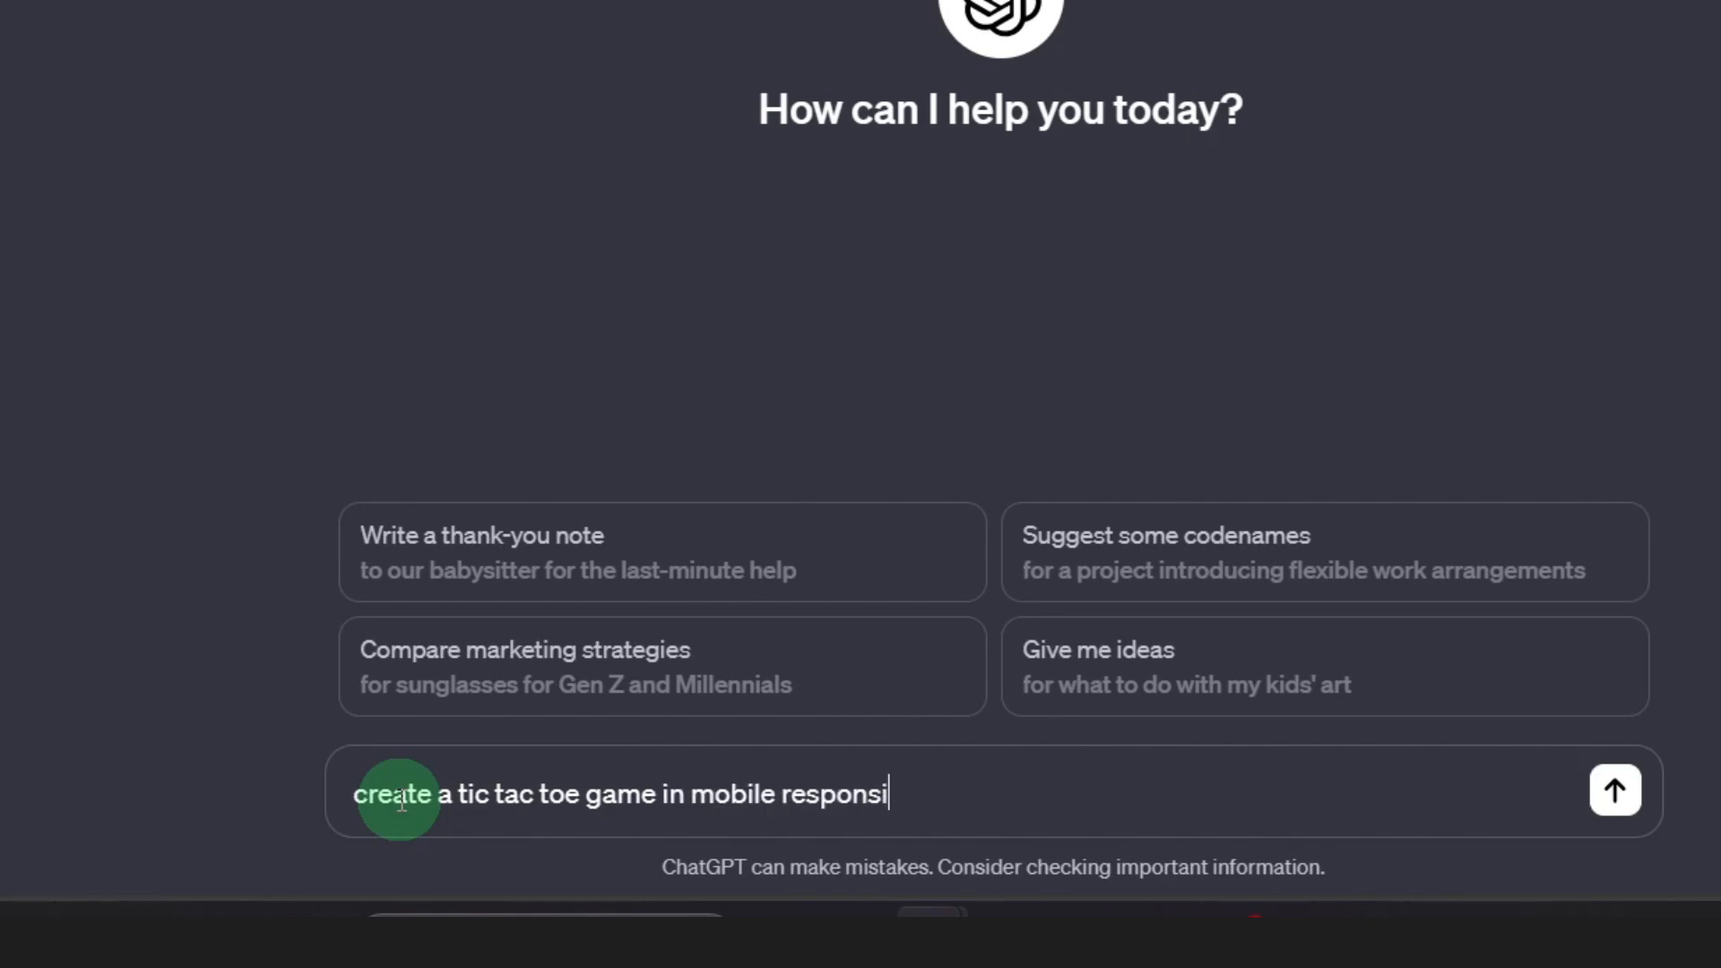
type("ng html")
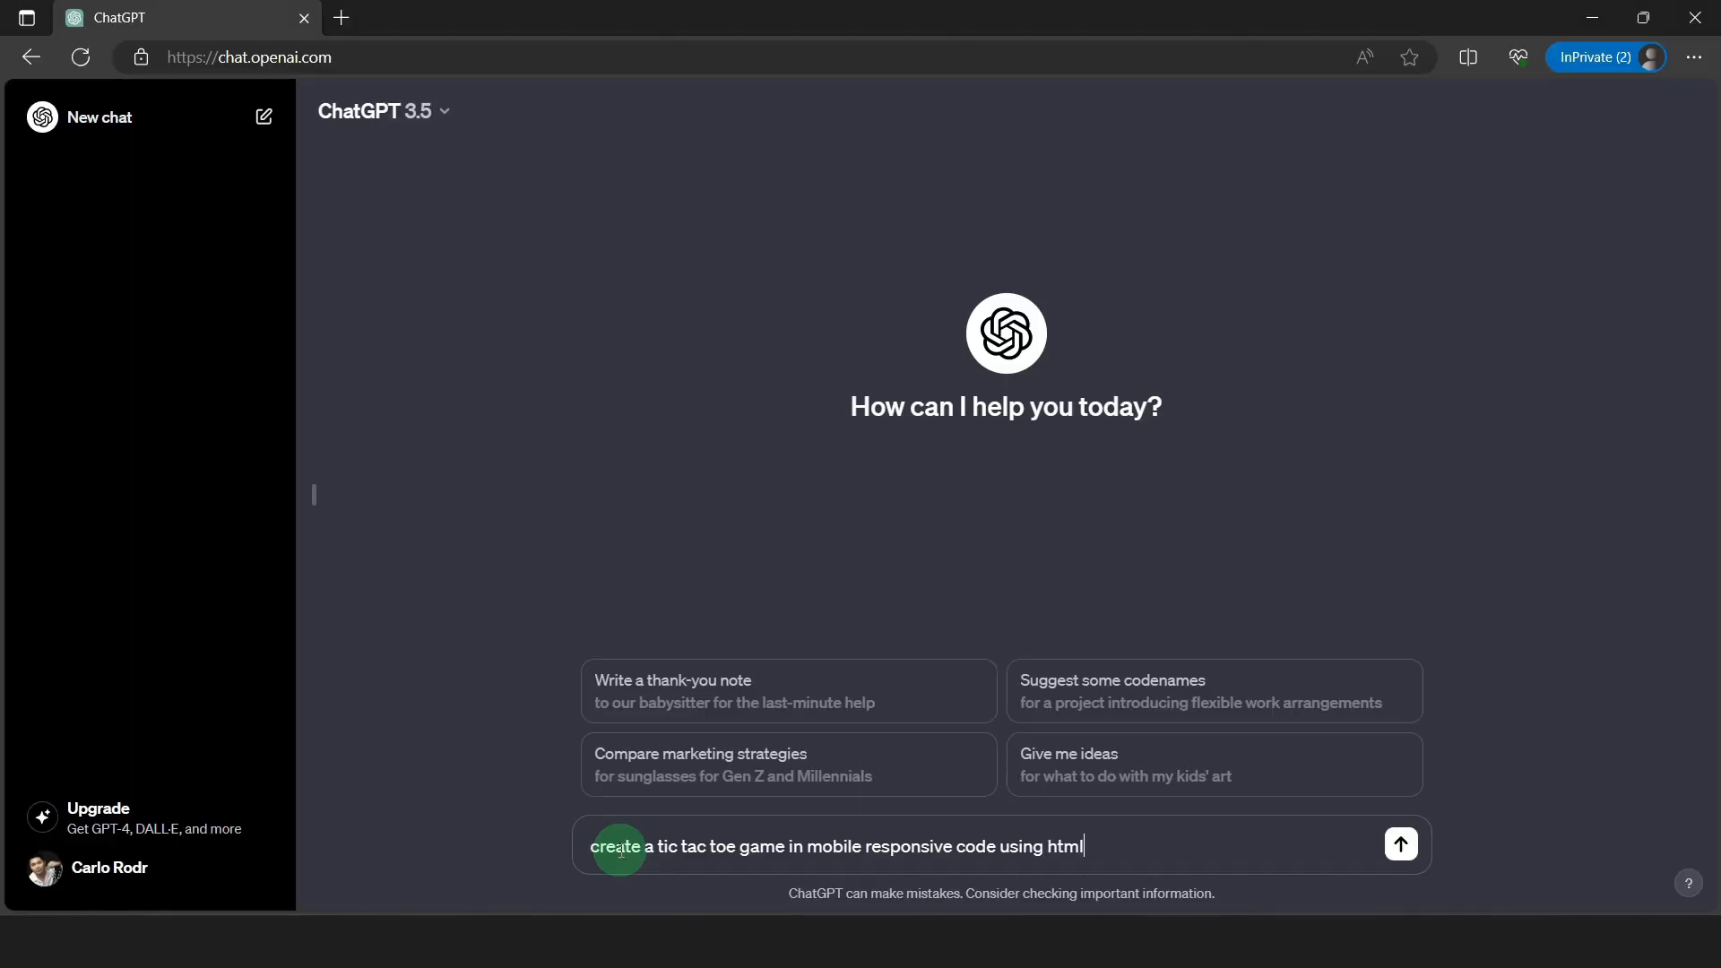
key("Return")
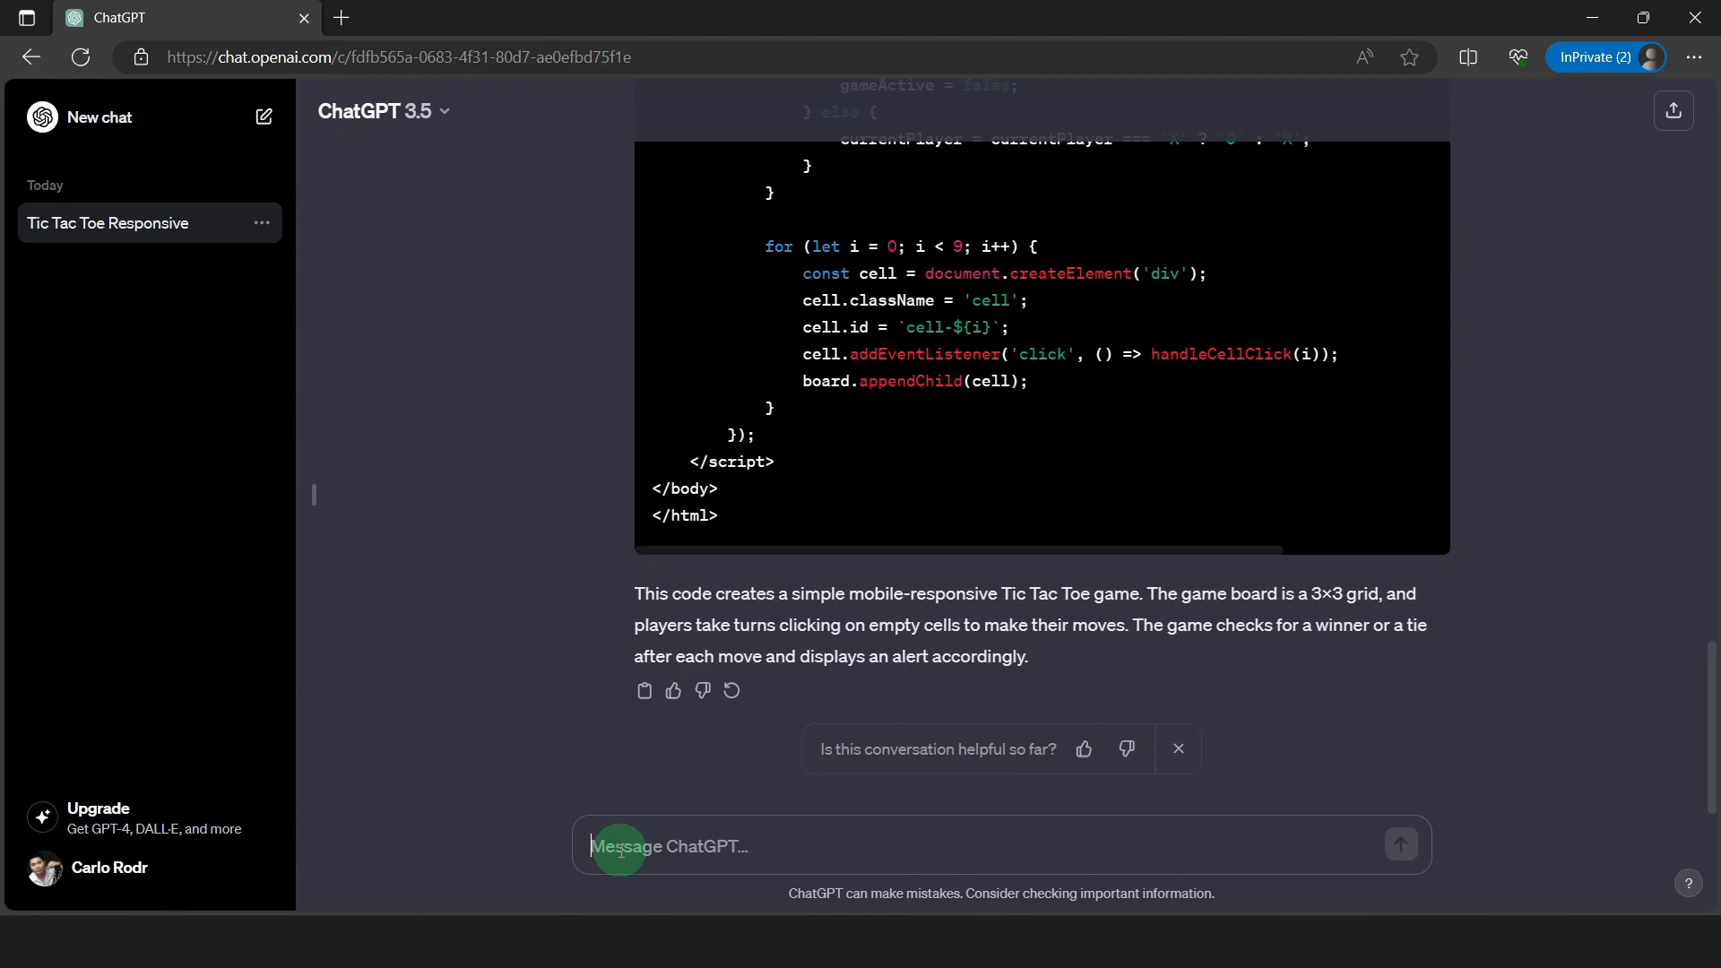
scroll(1056, 464, "up", 15)
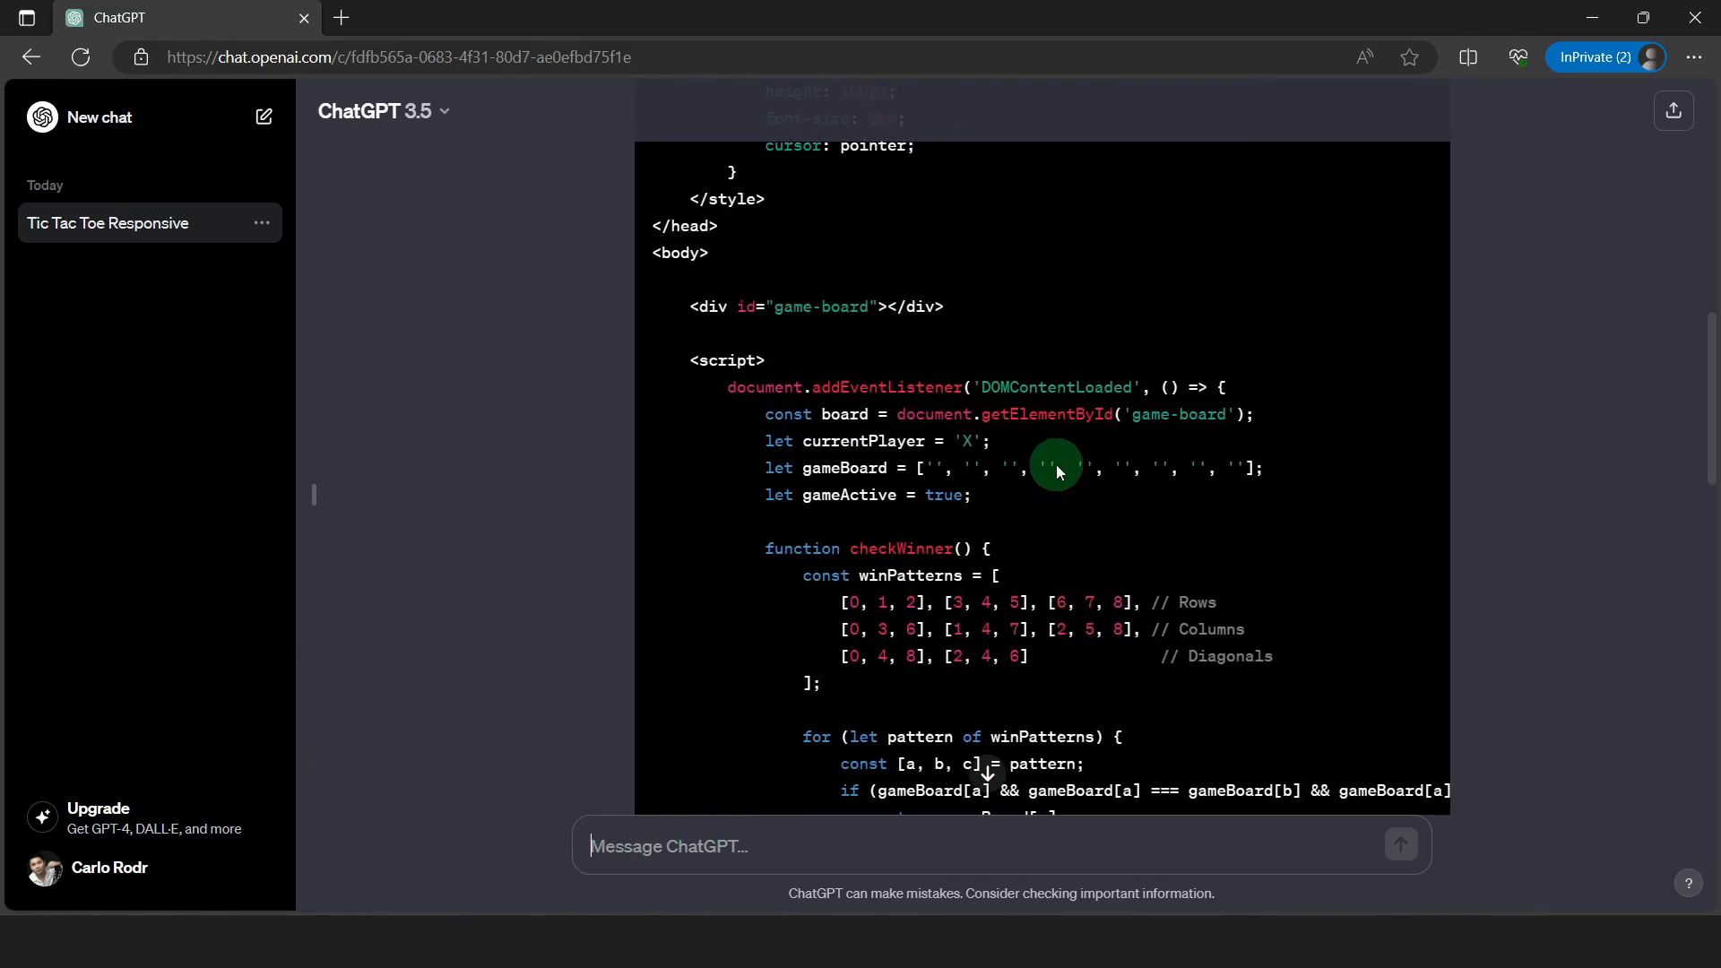
scroll(1056, 461, "up", 5)
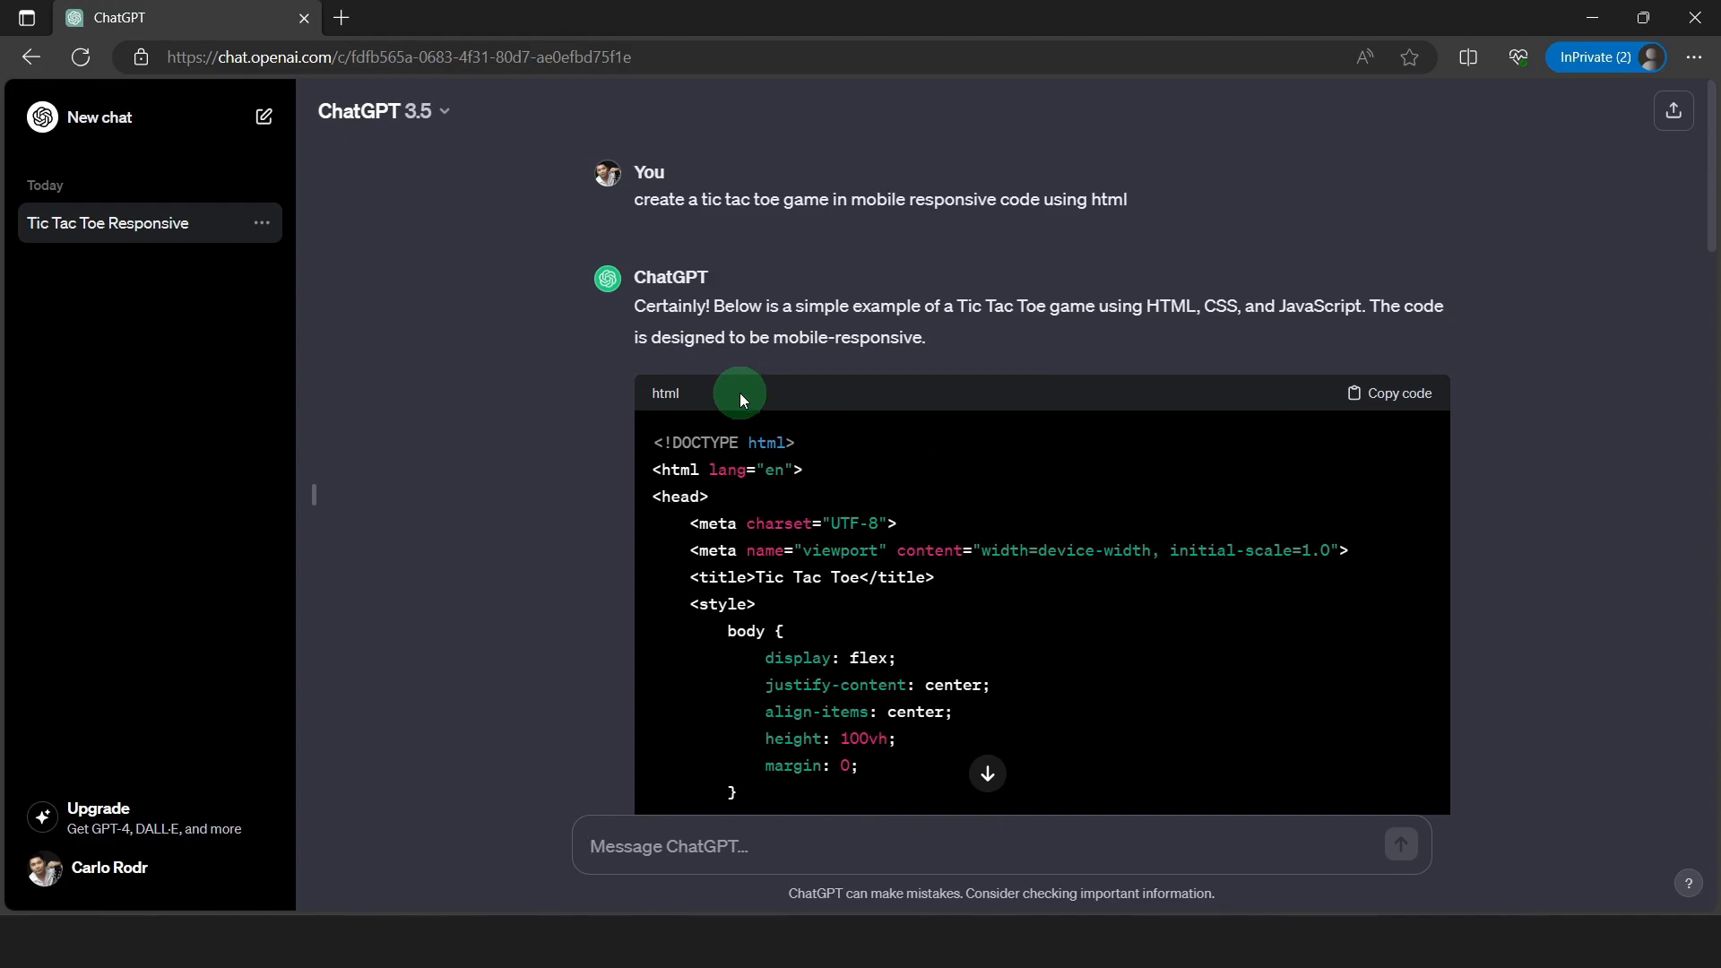
Find CodePen through a web search in a new browser tab and start a new pen
left_click(341, 18)
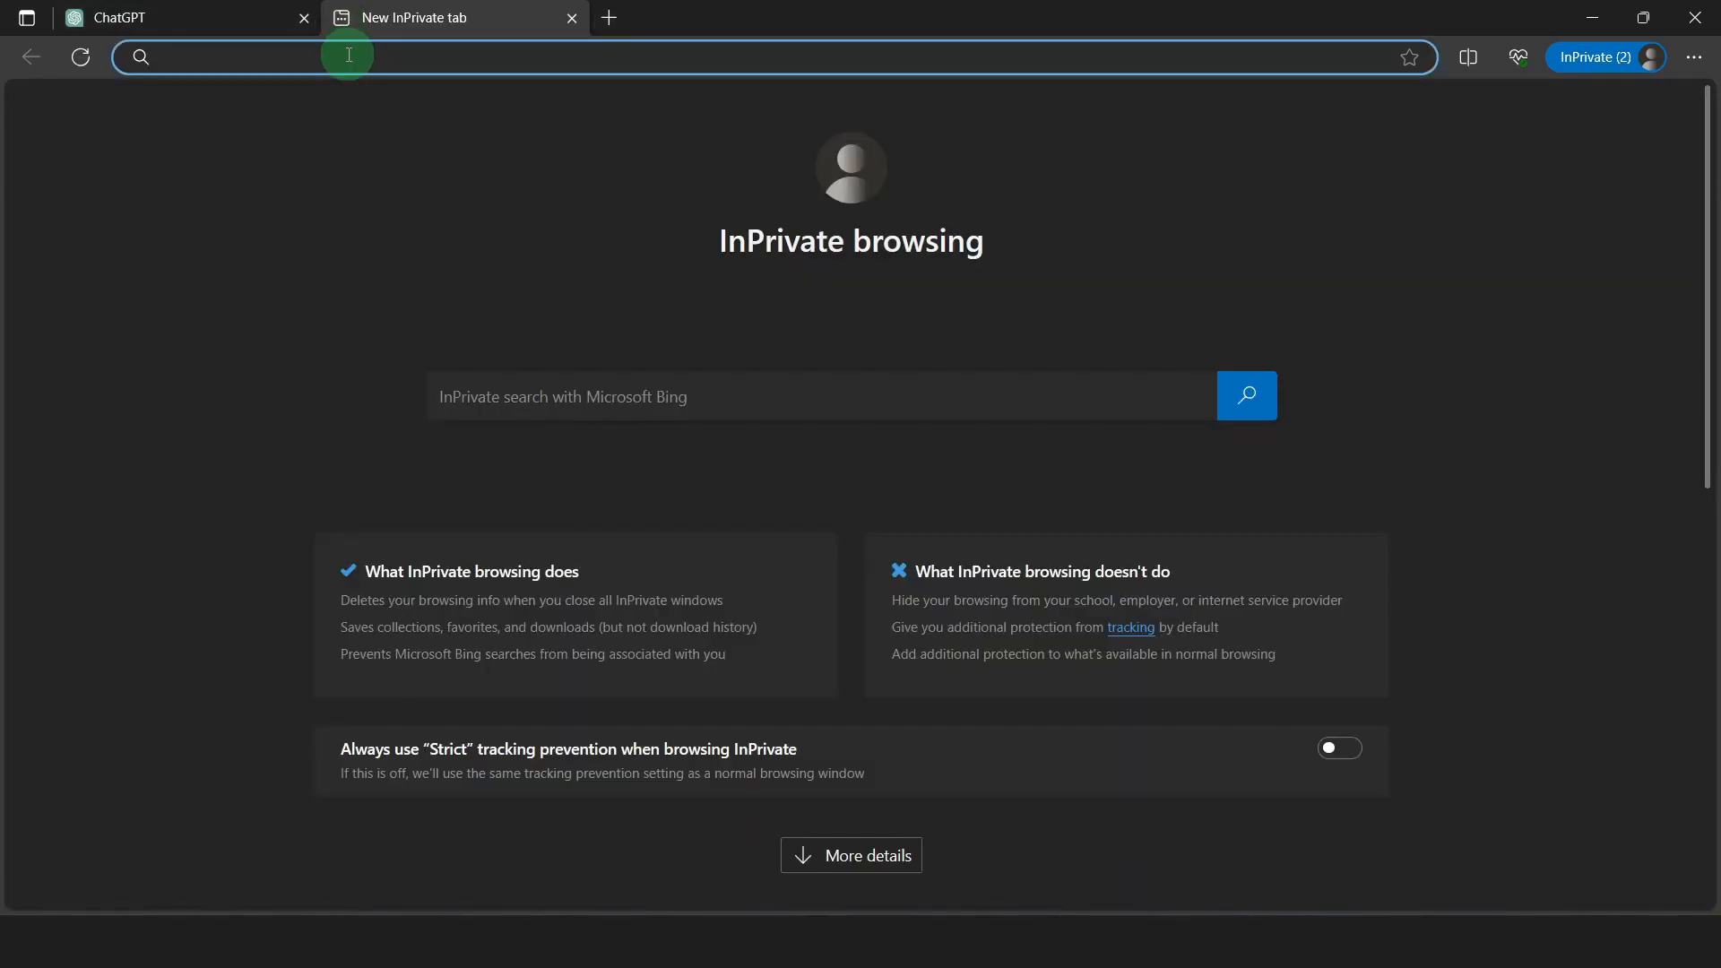
type("codepen")
key("Return")
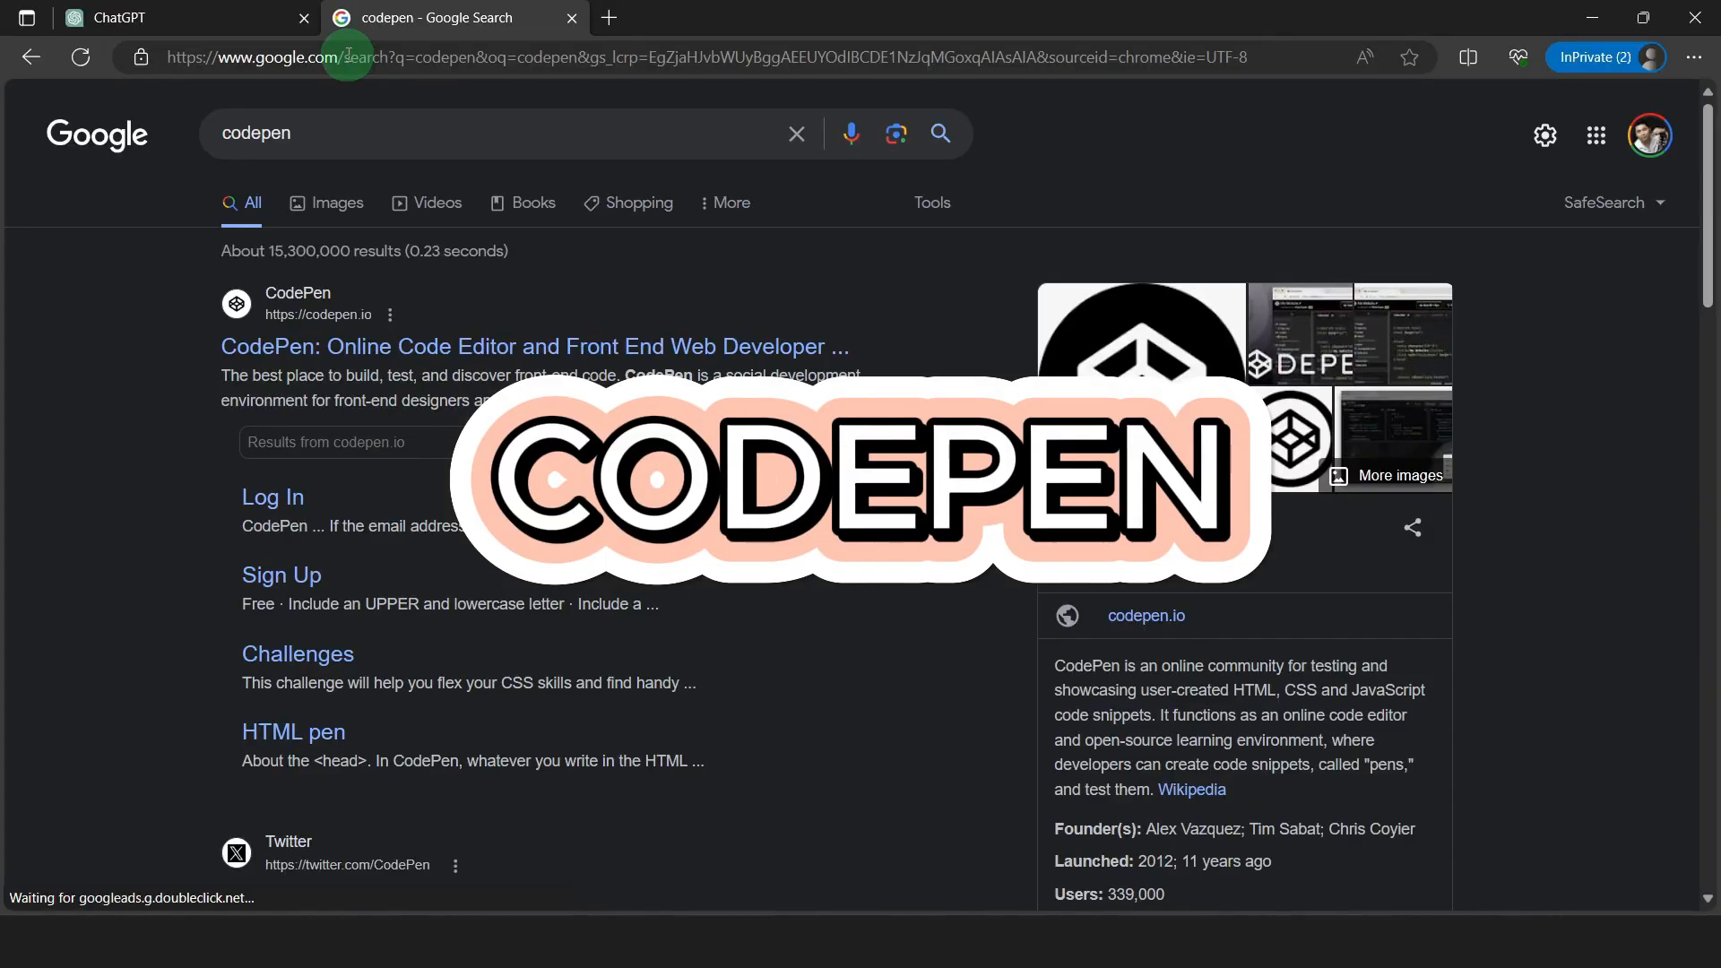
left_click(318, 308)
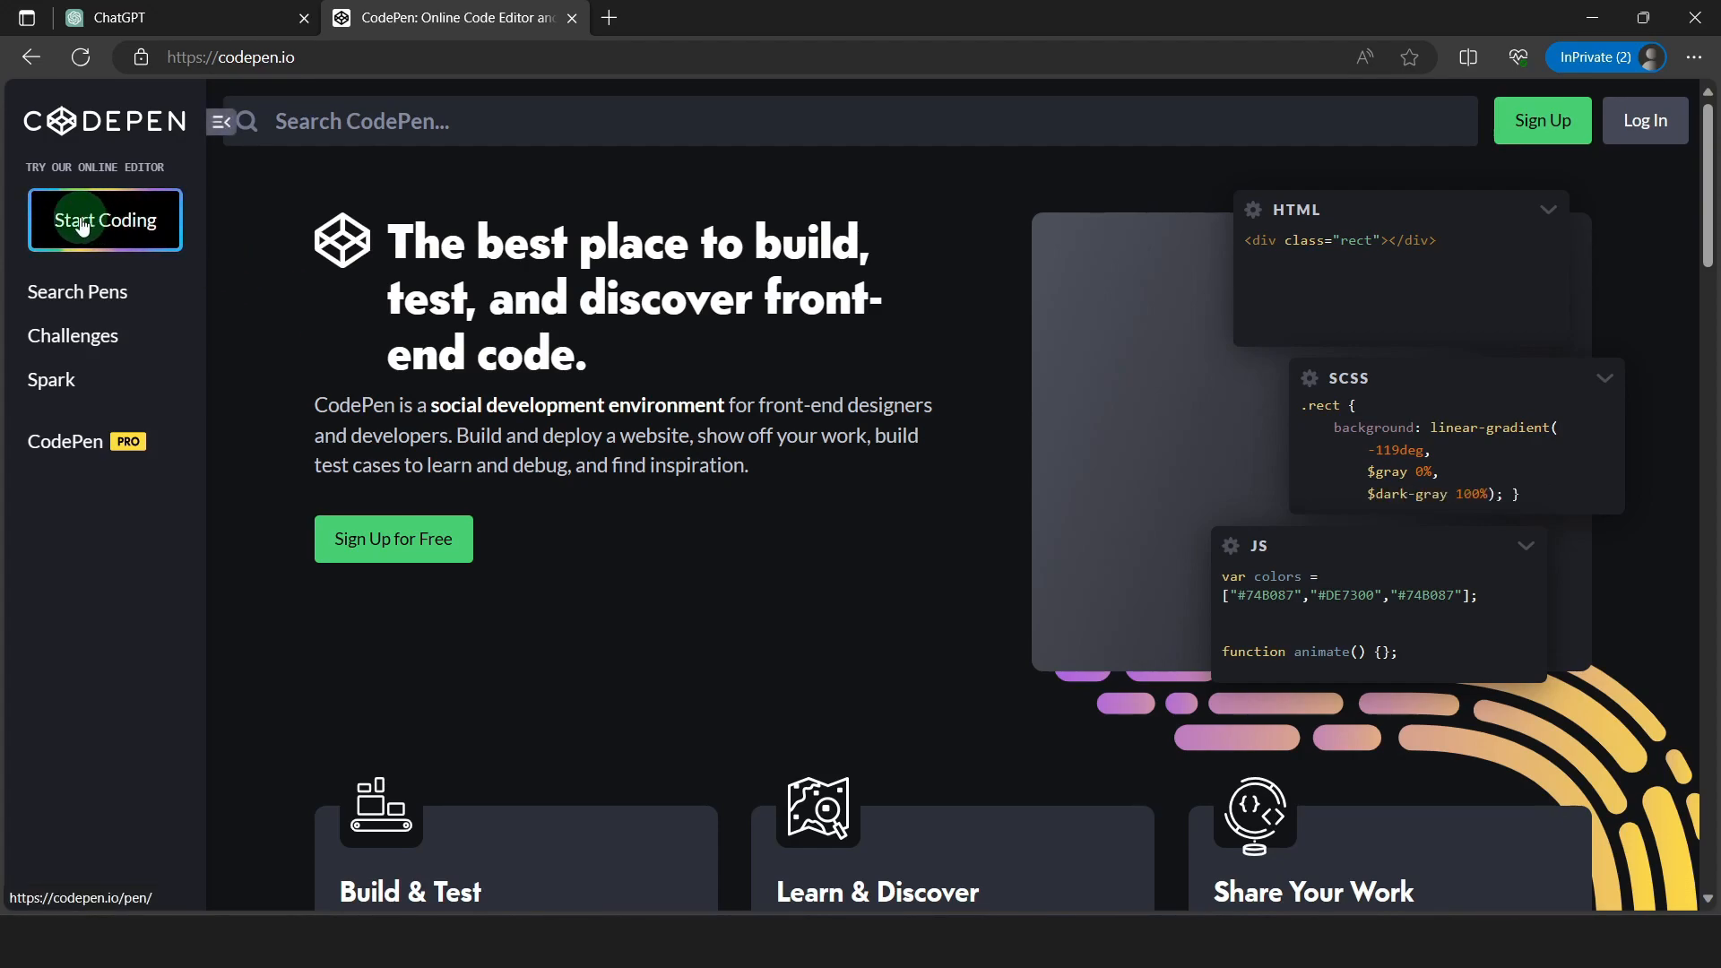
left_click(144, 225)
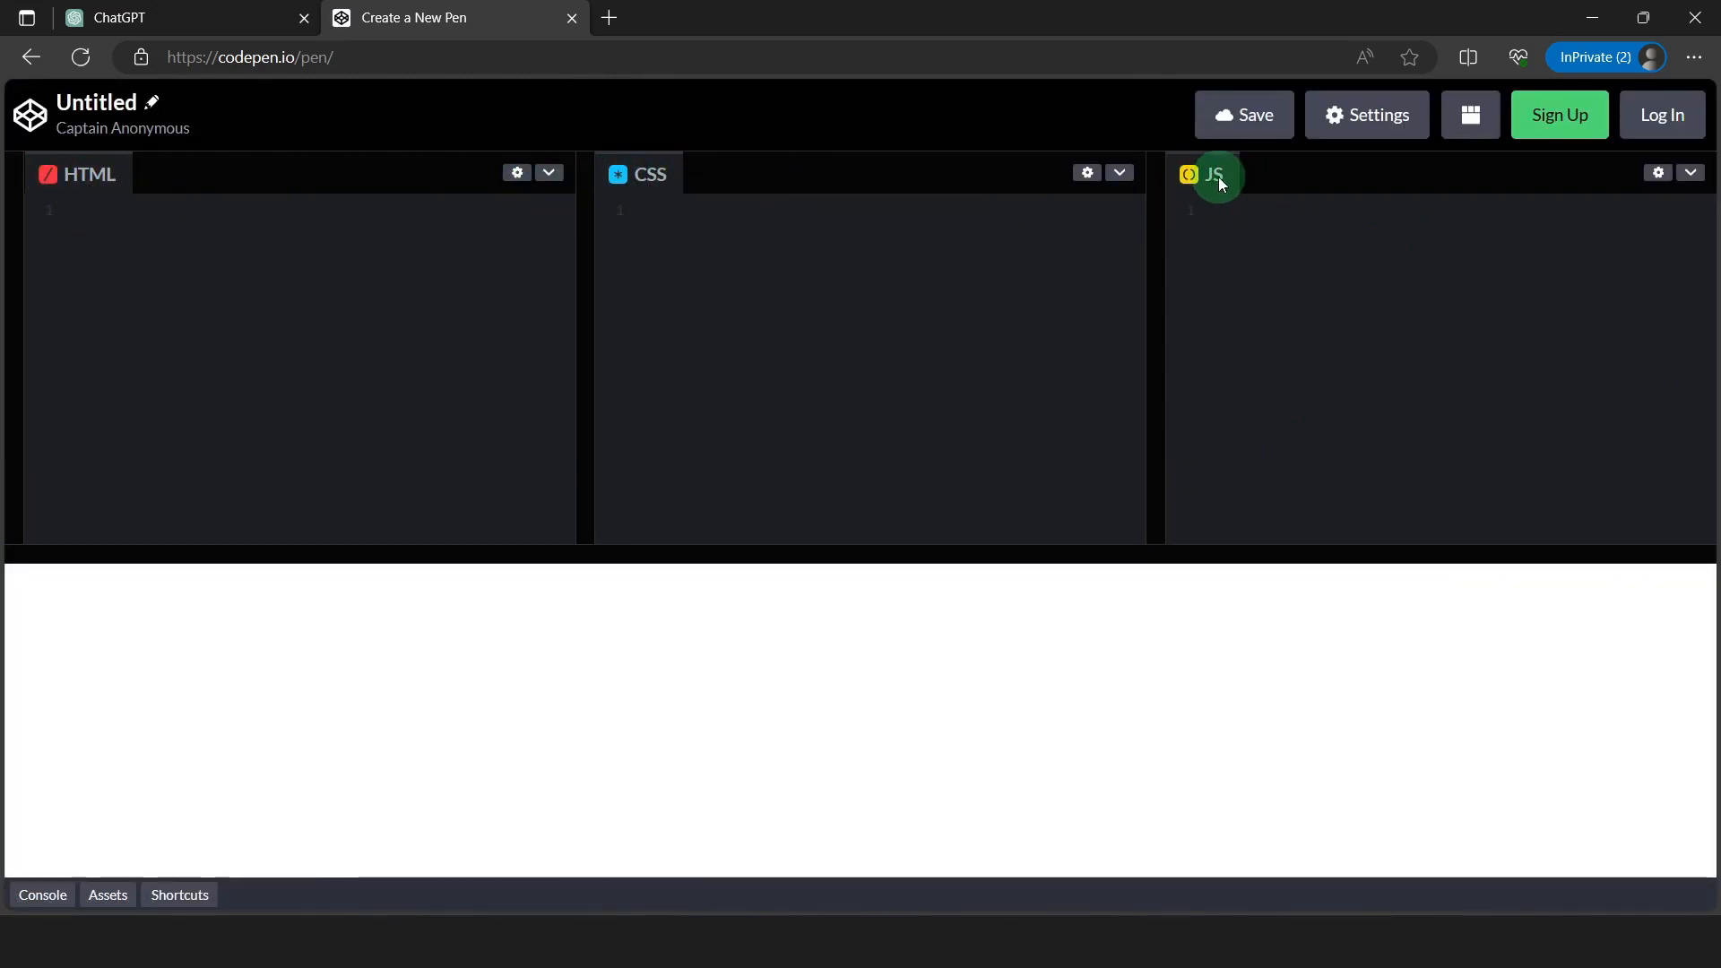
Copy the full tic tac toe code from the ChatGPT answer and paste it into the pen's HTML editor
left_click(116, 17)
left_click(1381, 212)
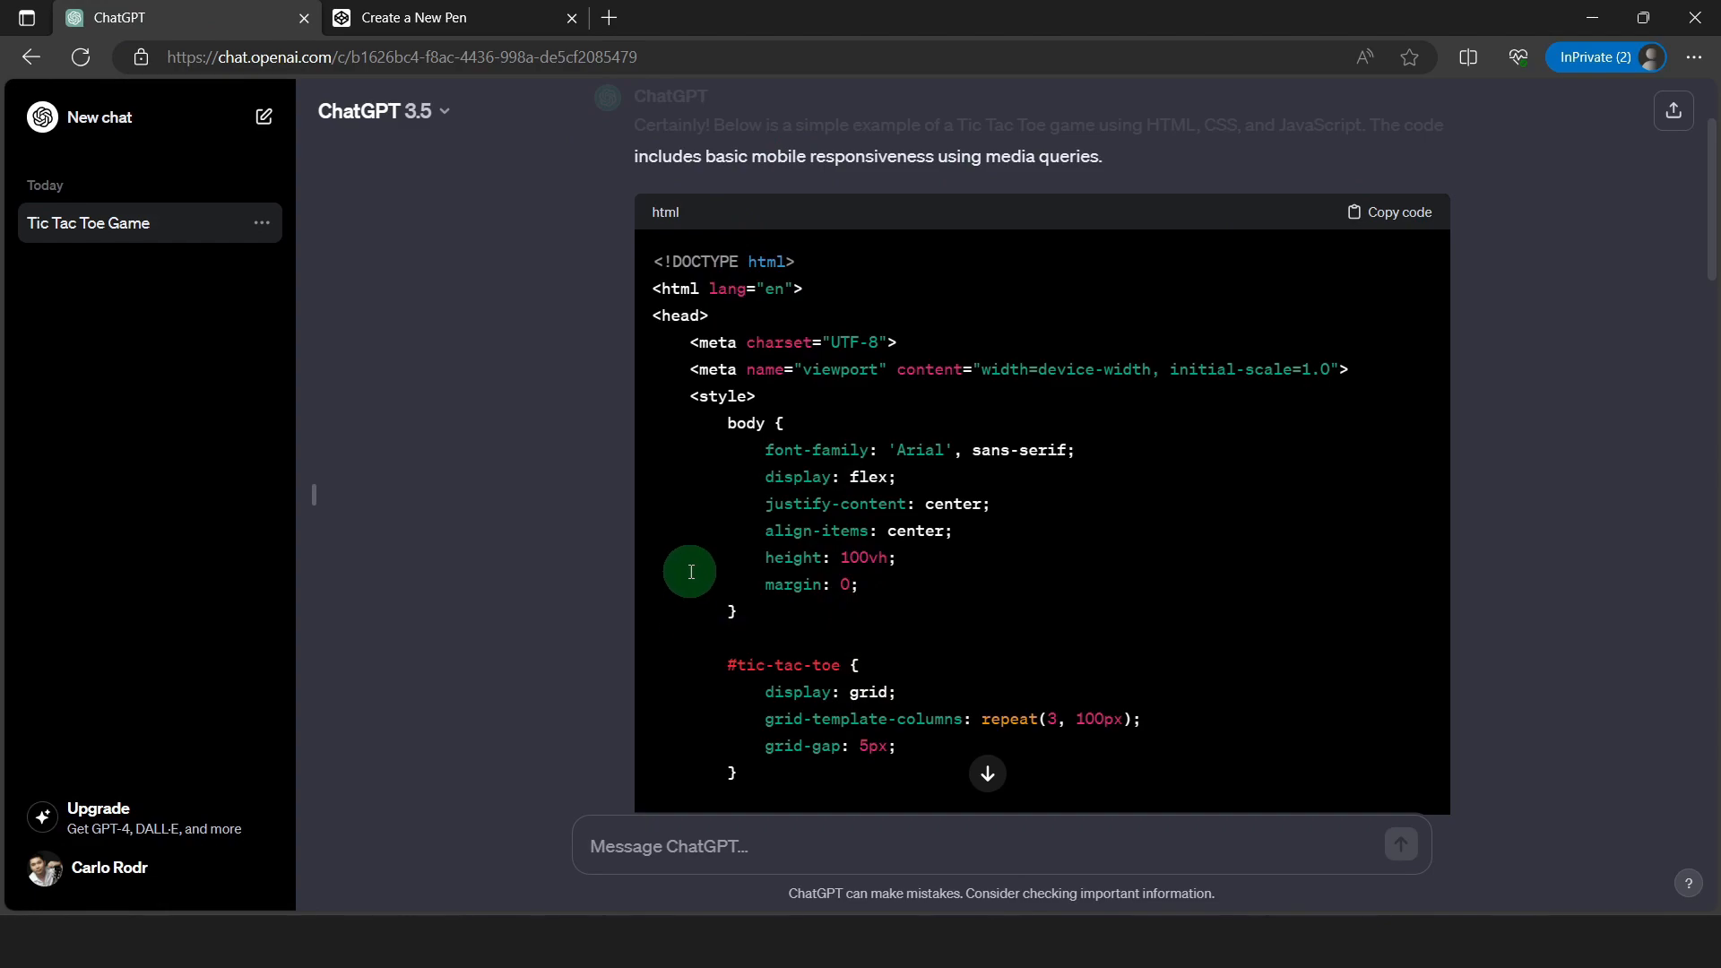
left_click(453, 25)
left_click(165, 278)
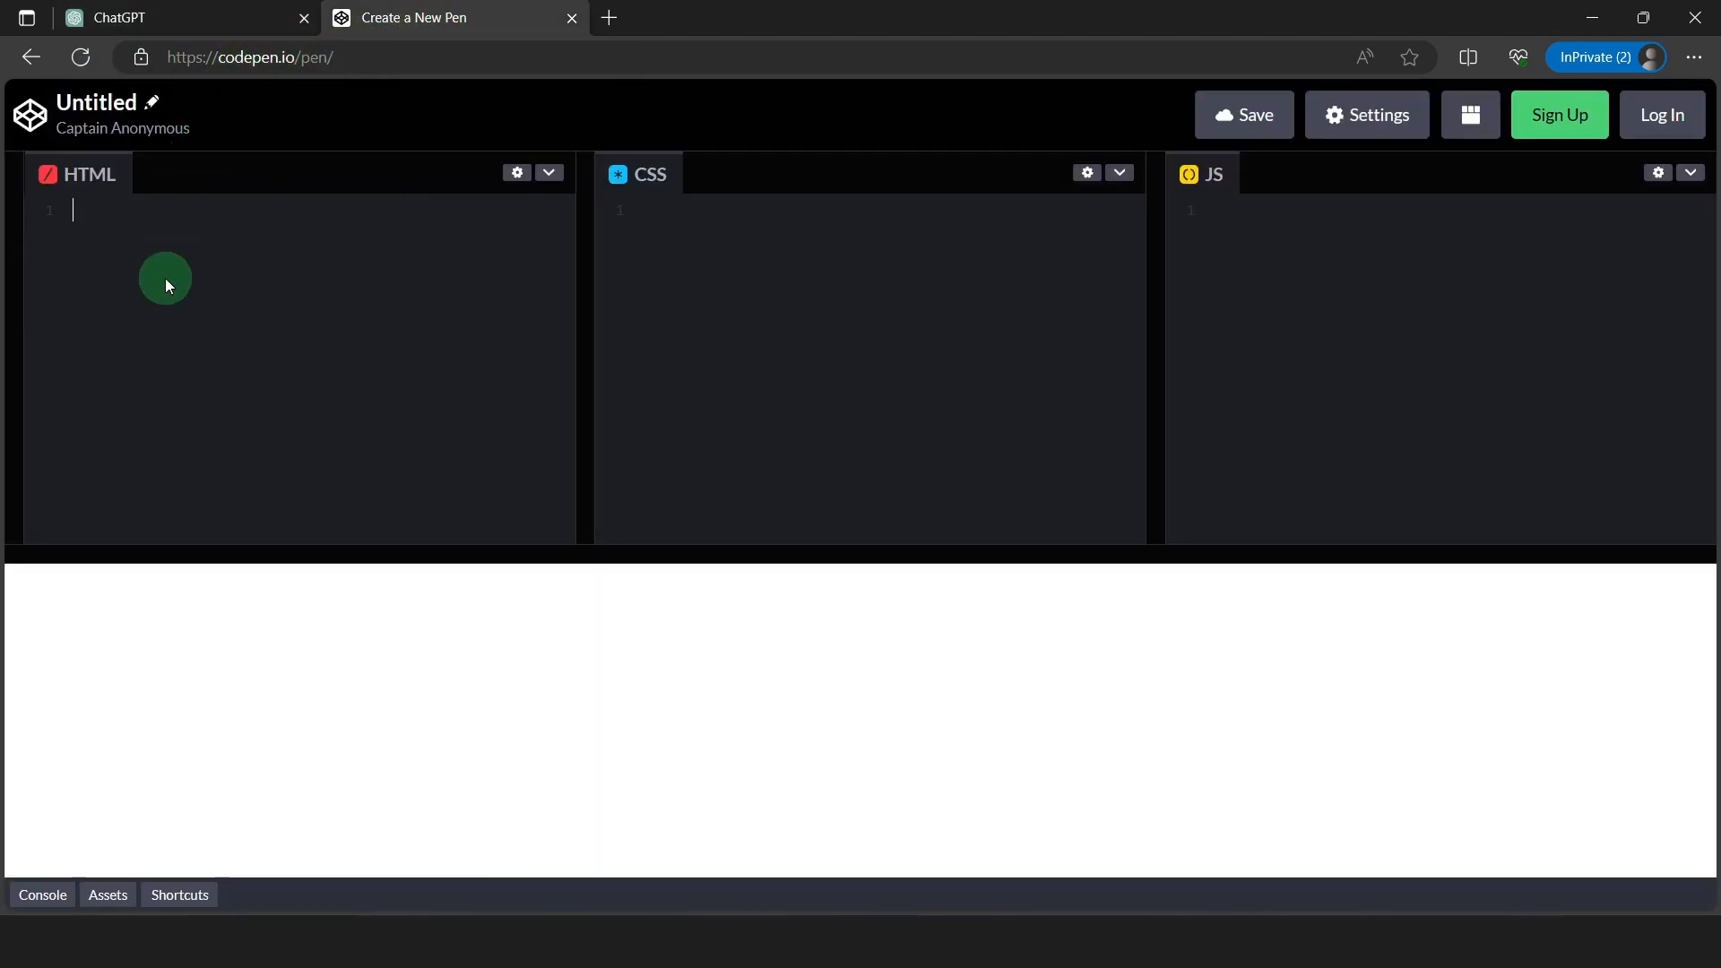
key("ctrl+v")
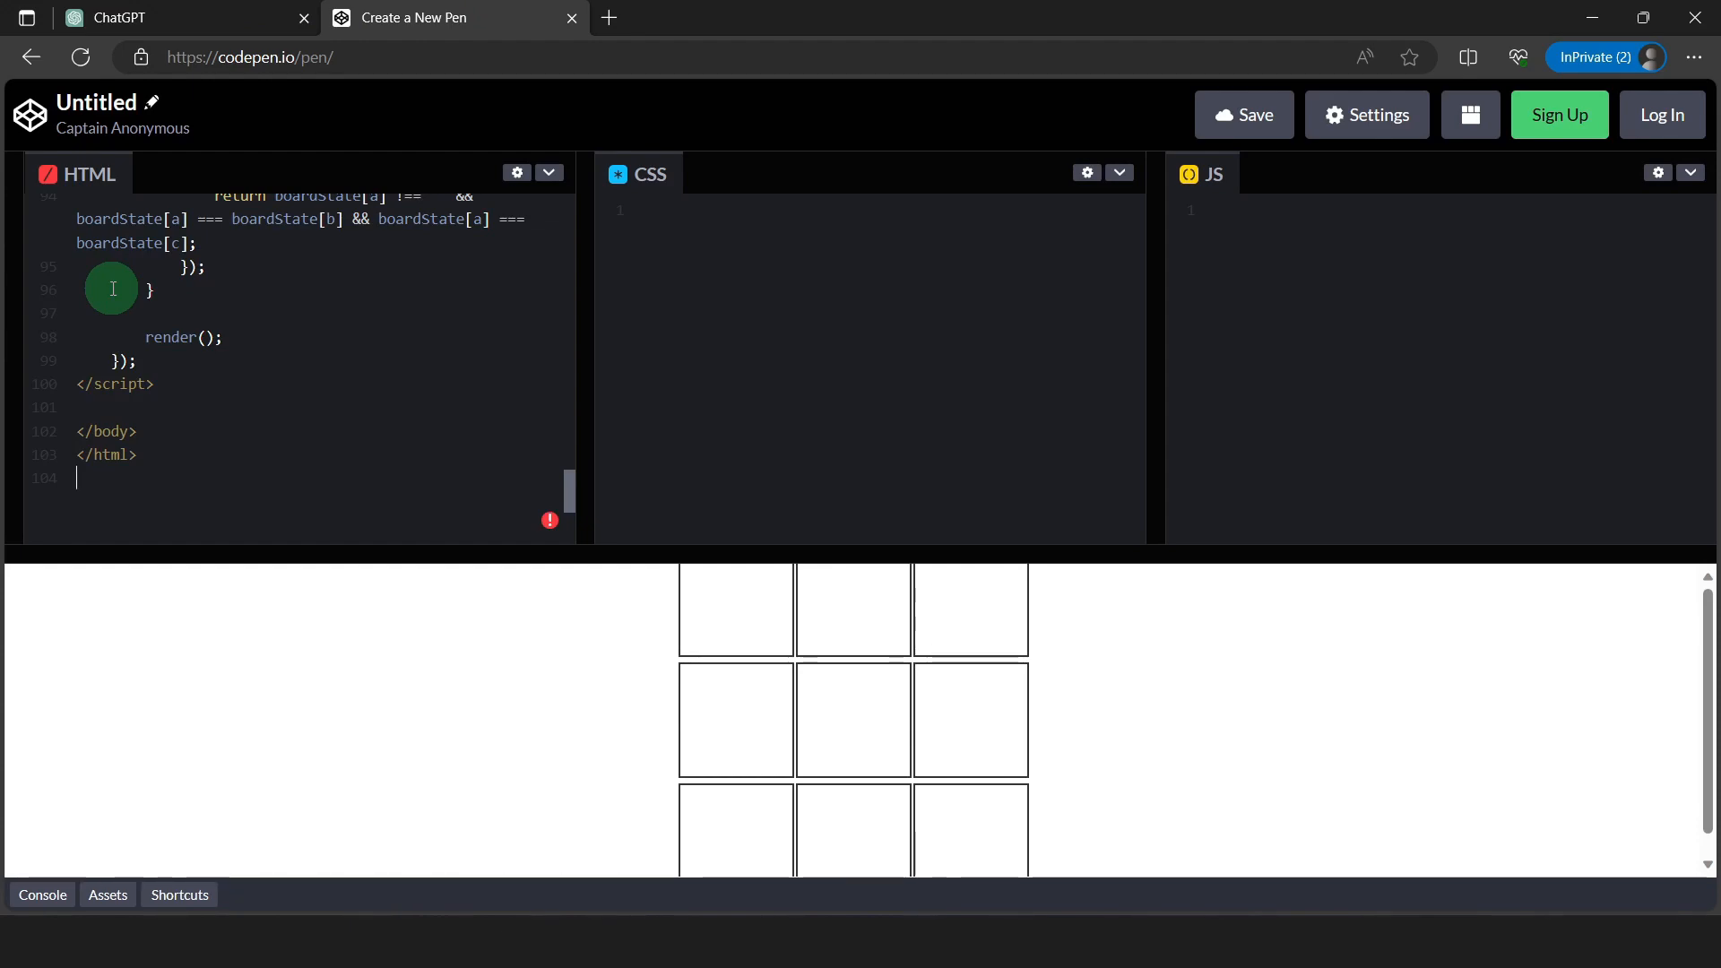
Enlarge the pen's preview area and test the game by filling the board's upper row with X, dismissing the winner alert
left_click_drag(814, 562, 814, 368)
left_click(742, 539)
left_click(867, 625)
left_click(850, 550)
left_click(939, 595)
left_click(977, 519)
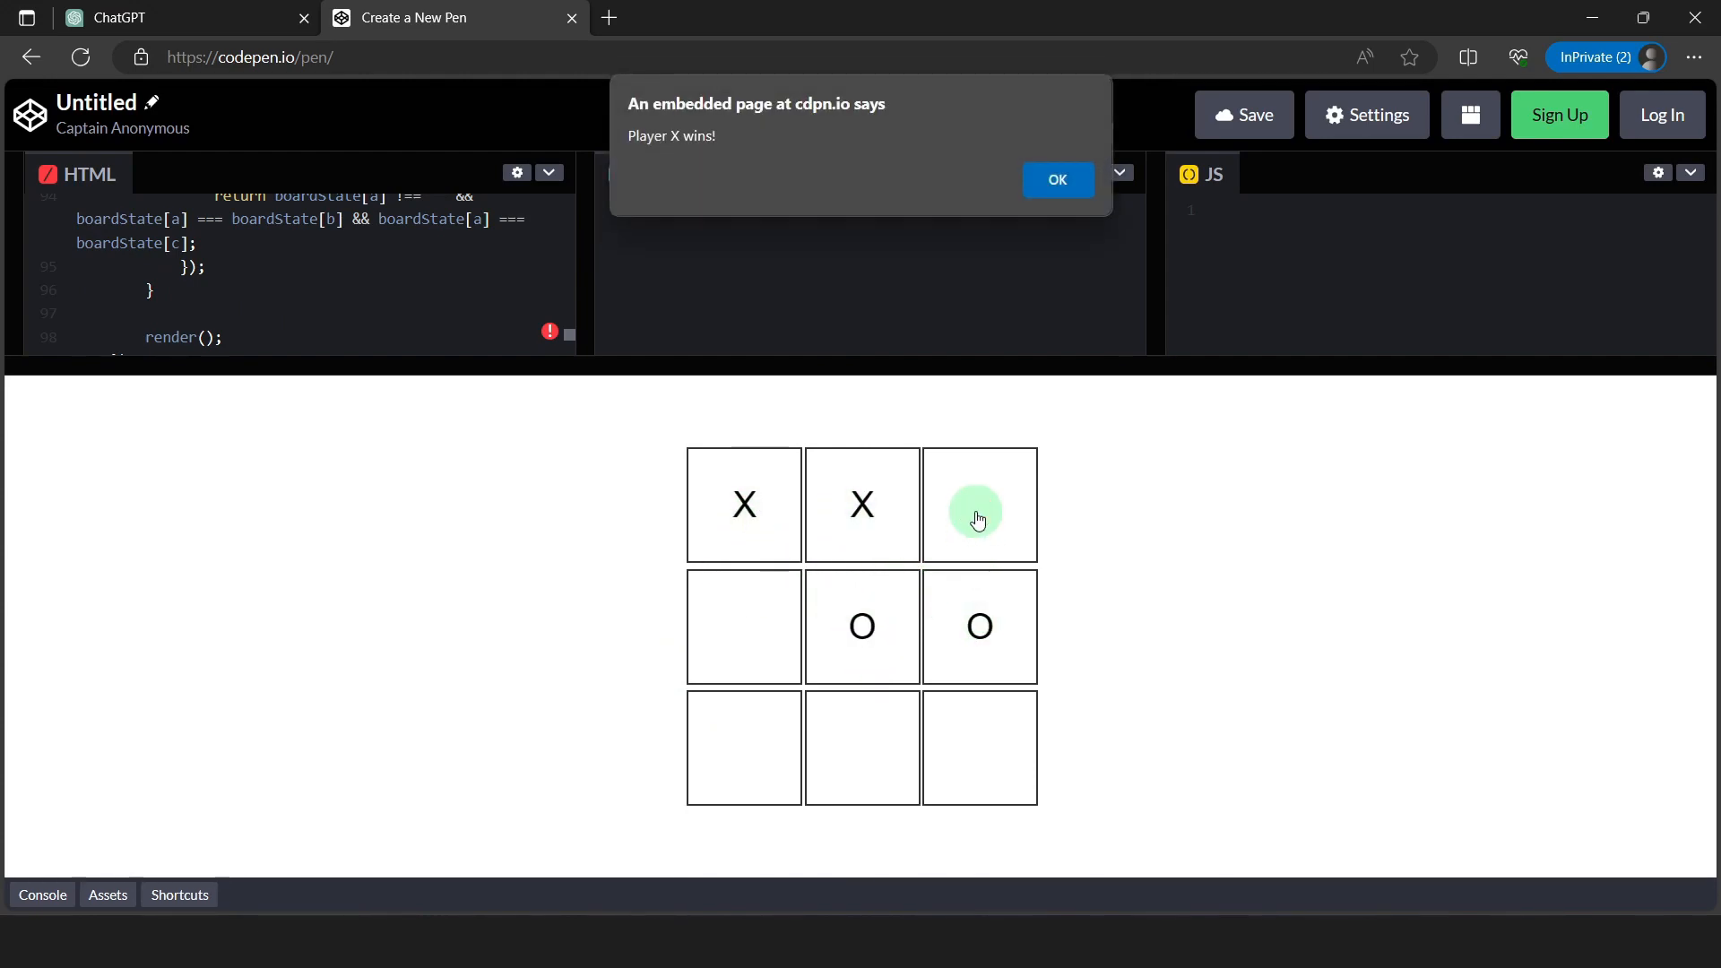
left_click(1057, 182)
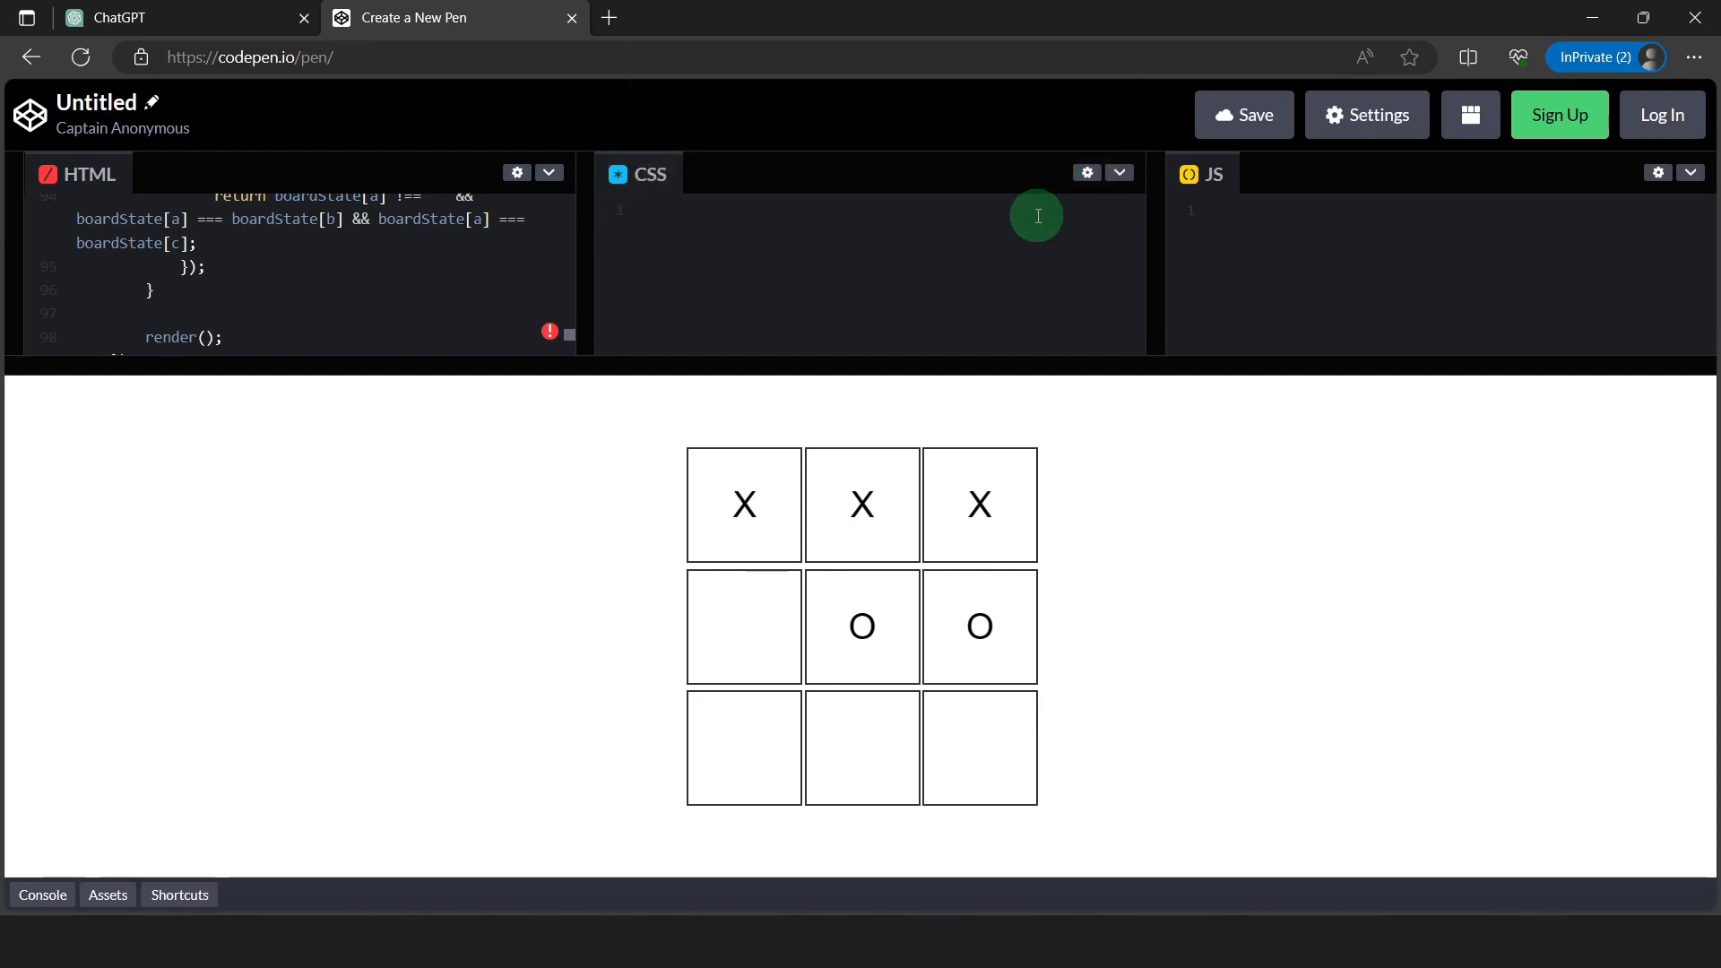
left_click(899, 588)
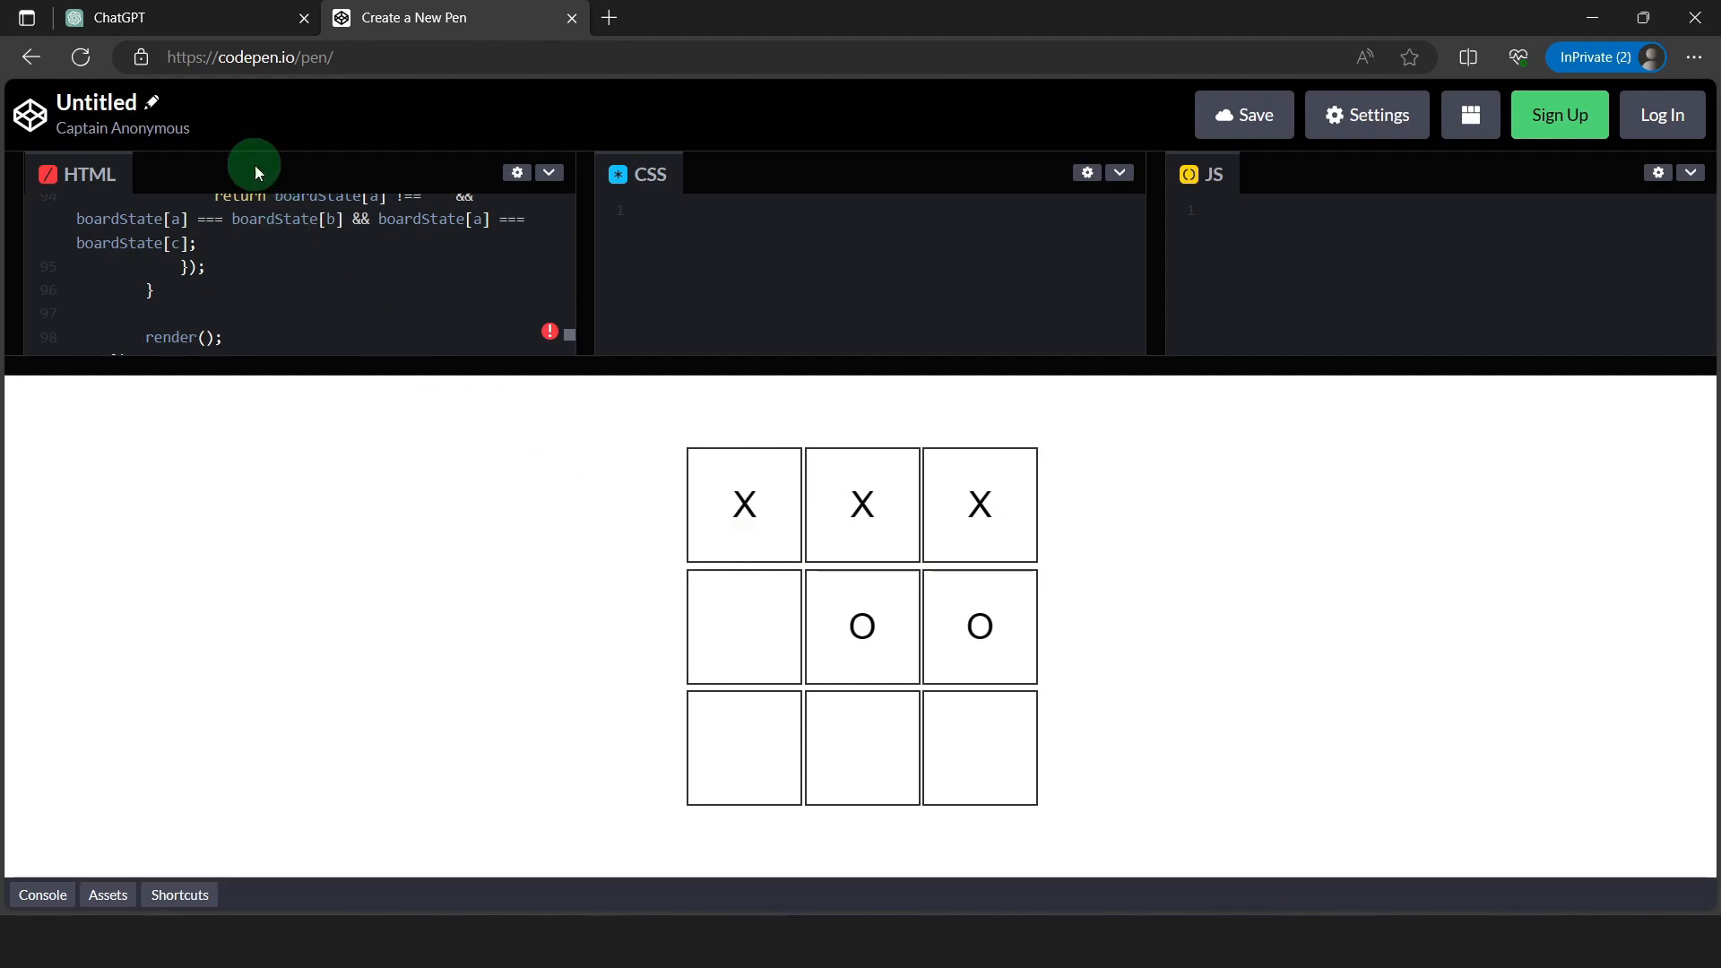
Return to the ChatGPT conversation and send "hey chatgpt can you make the background pink"
left_click(193, 24)
left_click(699, 843)
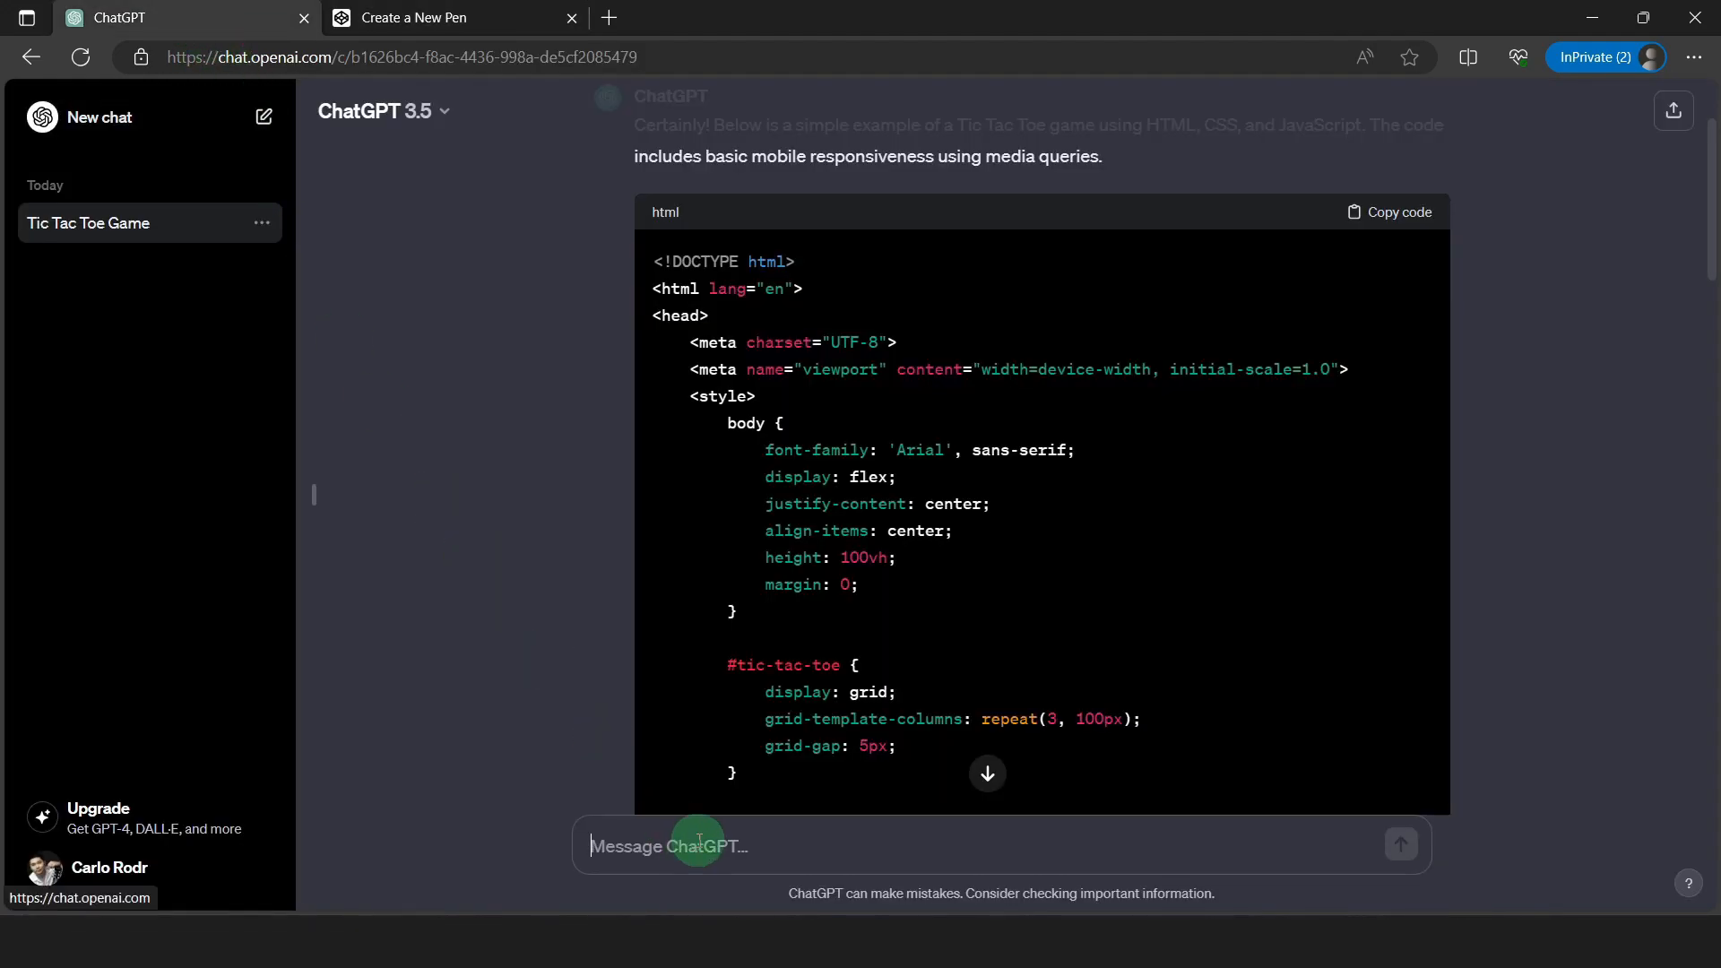
type("het chatgpt")
type(" can")
type(" you make the background pink")
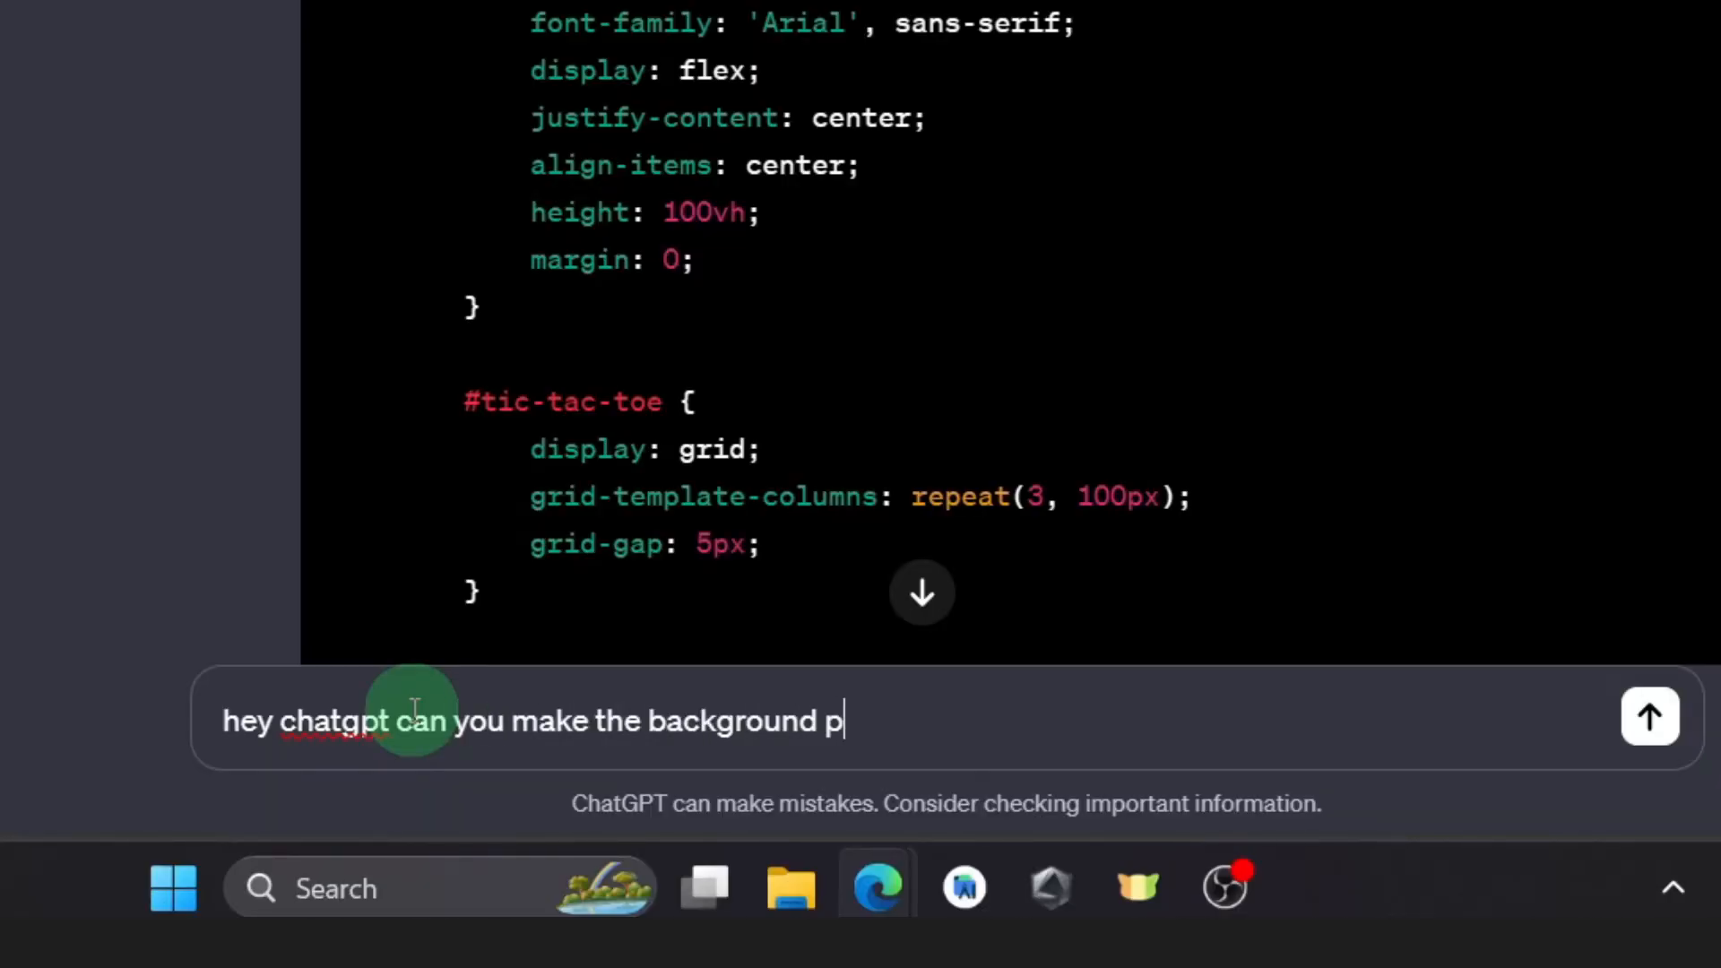
key("Return")
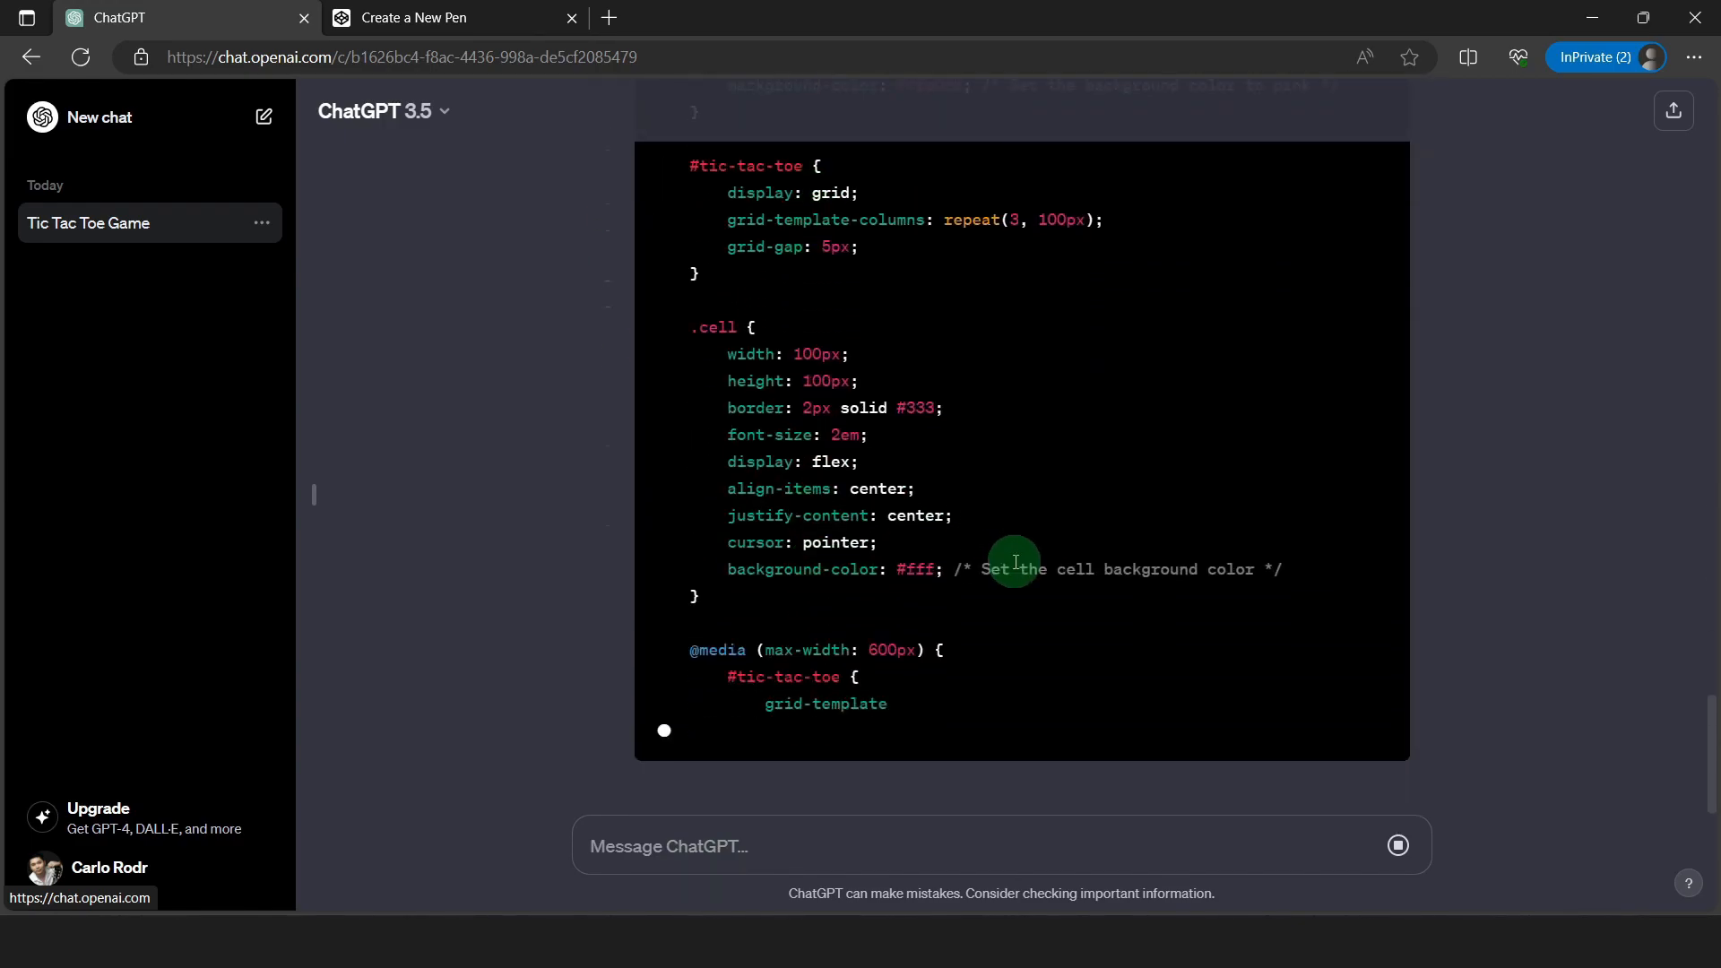
Copy the background-color: #ffc0cb line, including its comment, from the body rule in ChatGPT's updated style code
scroll(1030, 557, "up", 7)
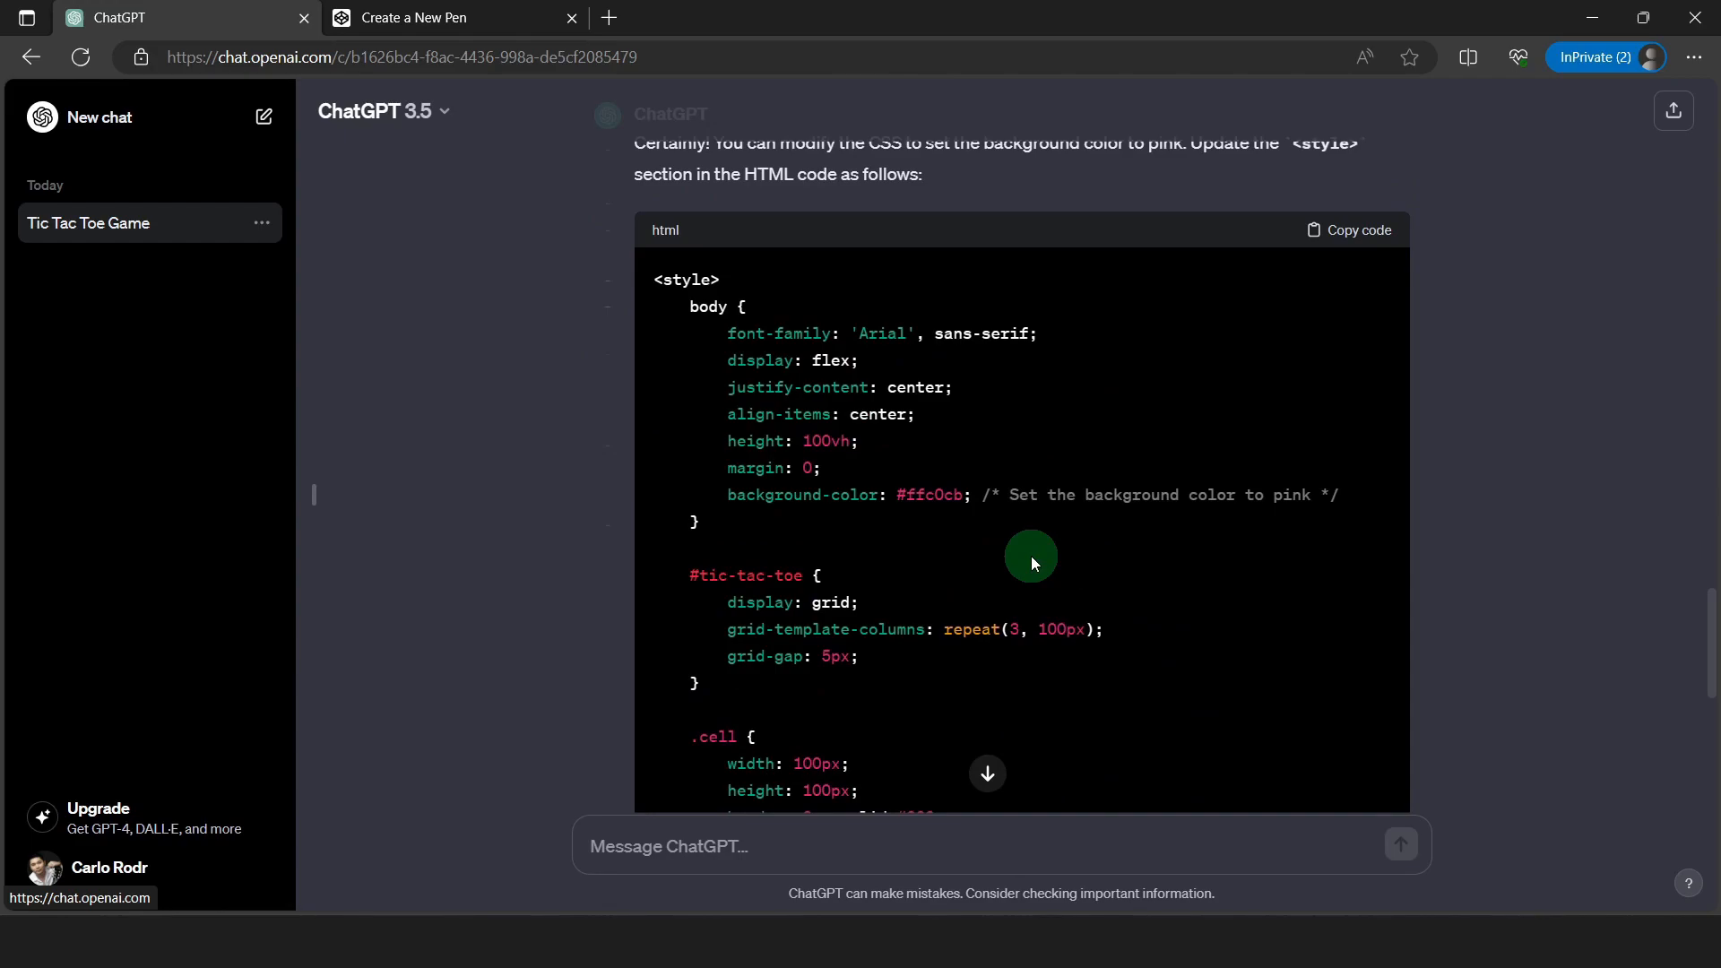
scroll(1031, 556, "down", 7)
scroll(1031, 556, "up", 7)
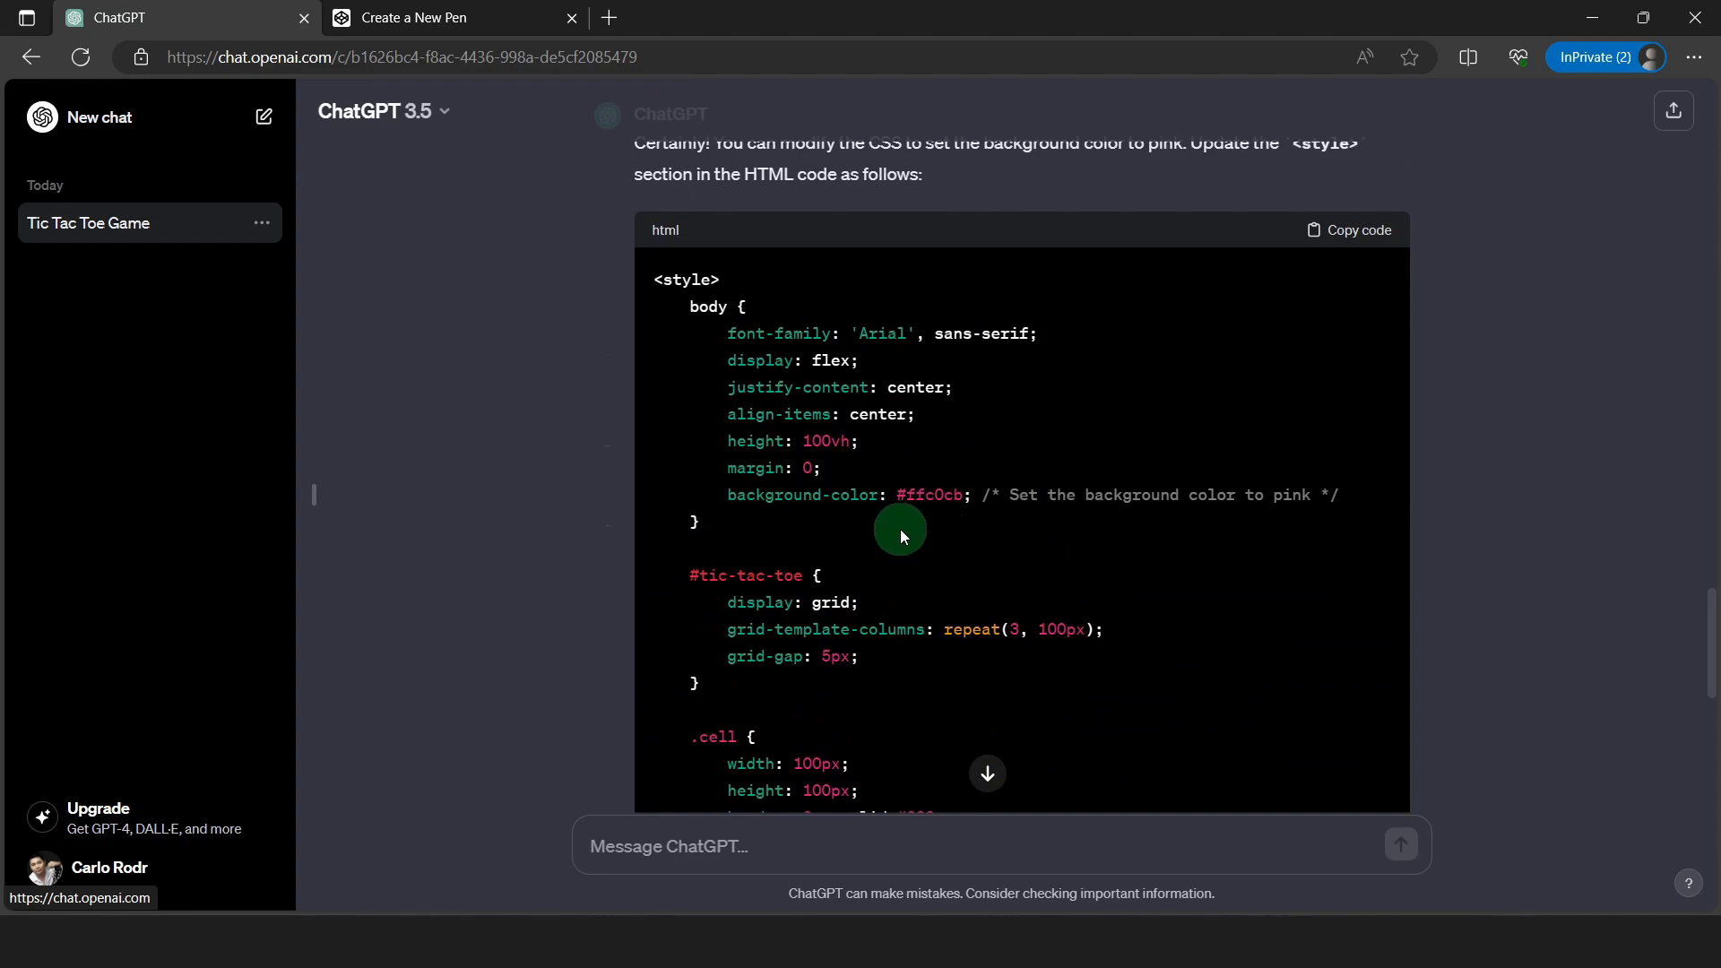
left_click_drag(1347, 496, 729, 497)
key("ctrl+c")
right_click(739, 500)
left_click(776, 517)
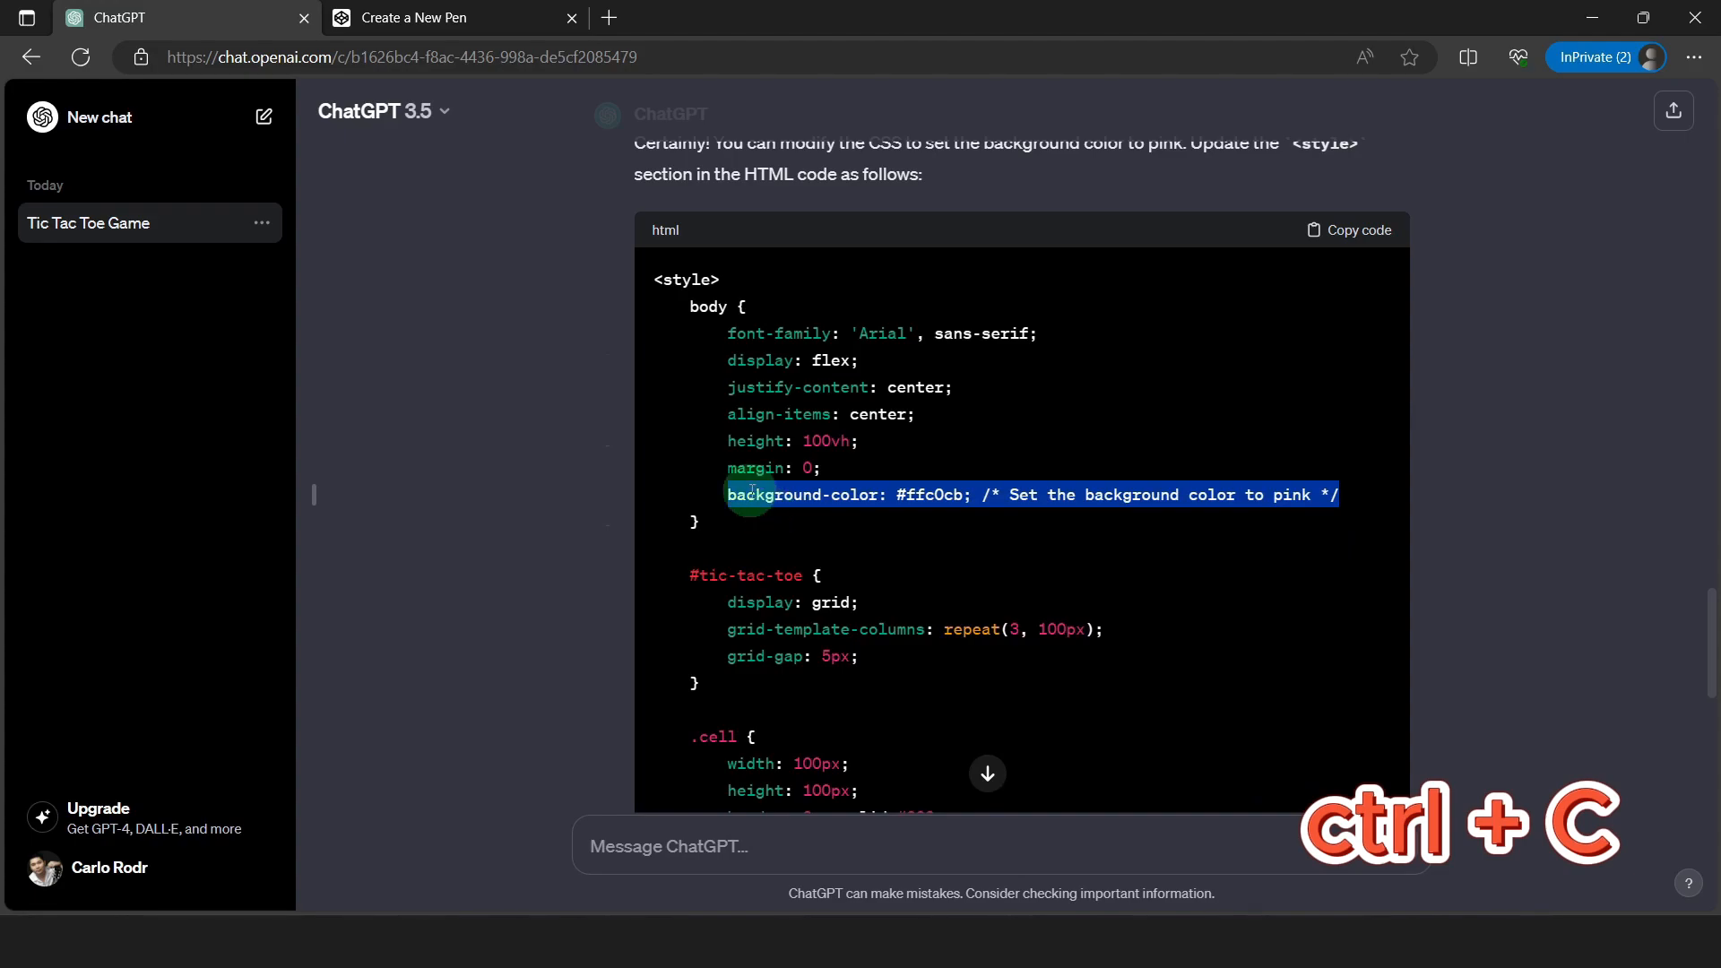
Paste the copied background-color line into the pen's HTML code, on a new line after margin: 0; in the body rule
left_click(389, 29)
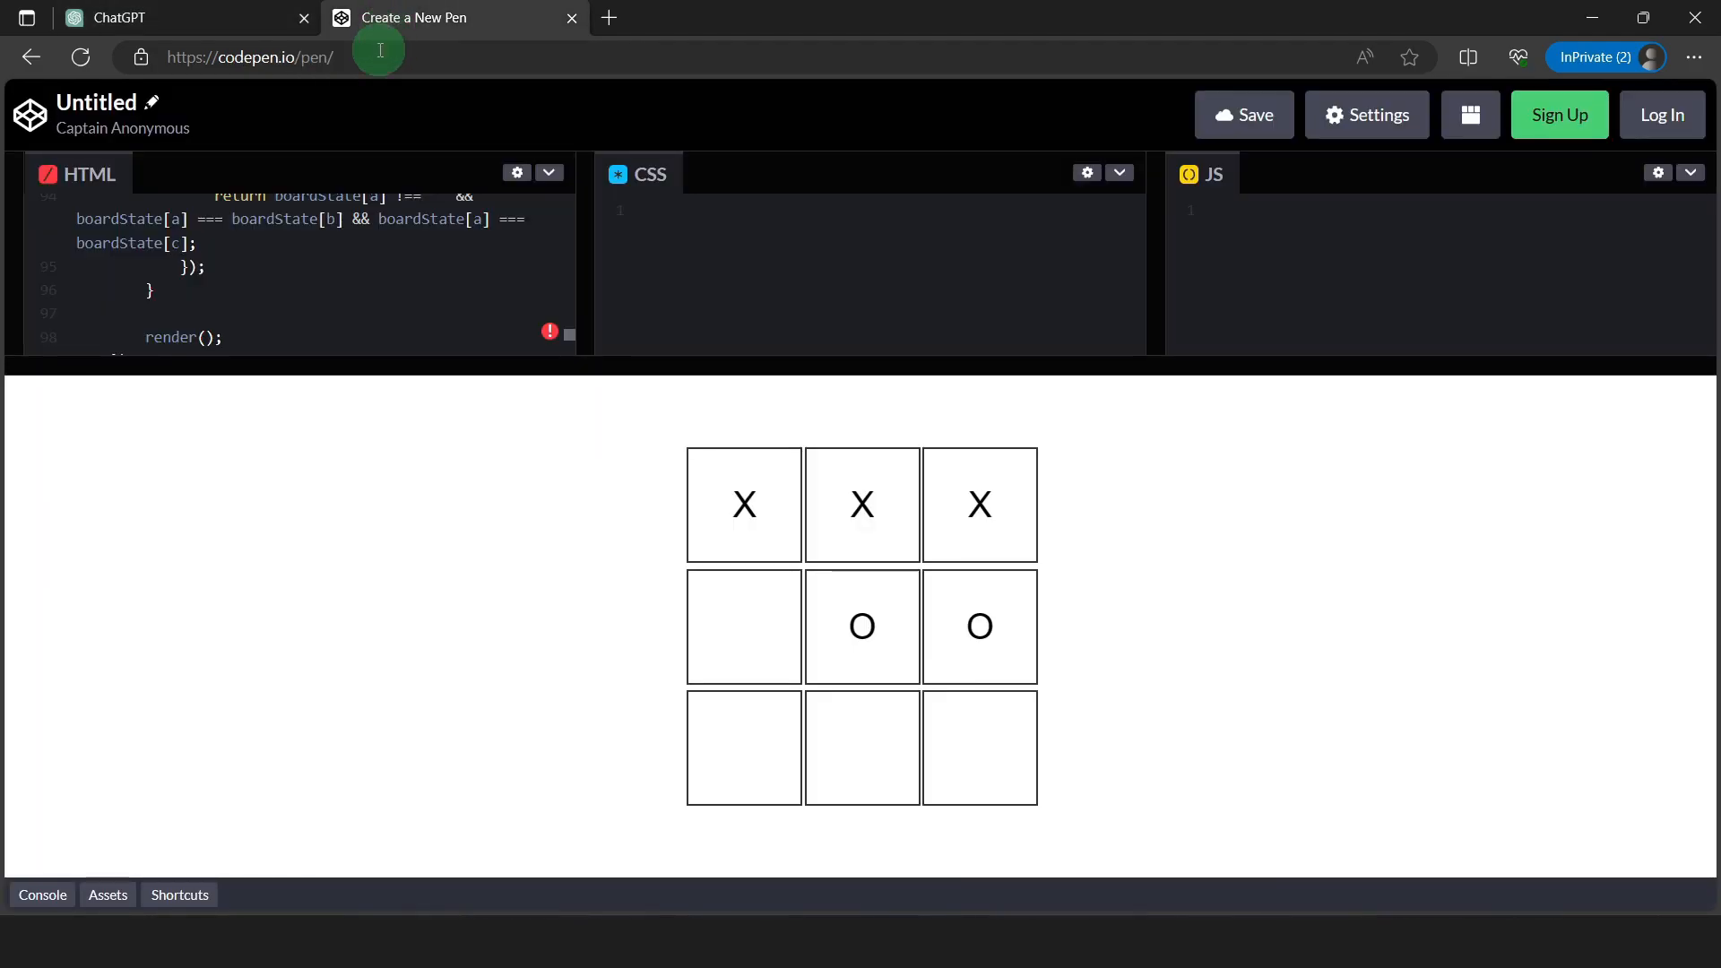
scroll(519, 296, "up", 20)
scroll(235, 271, "down", 5)
scroll(232, 303, "down", 1)
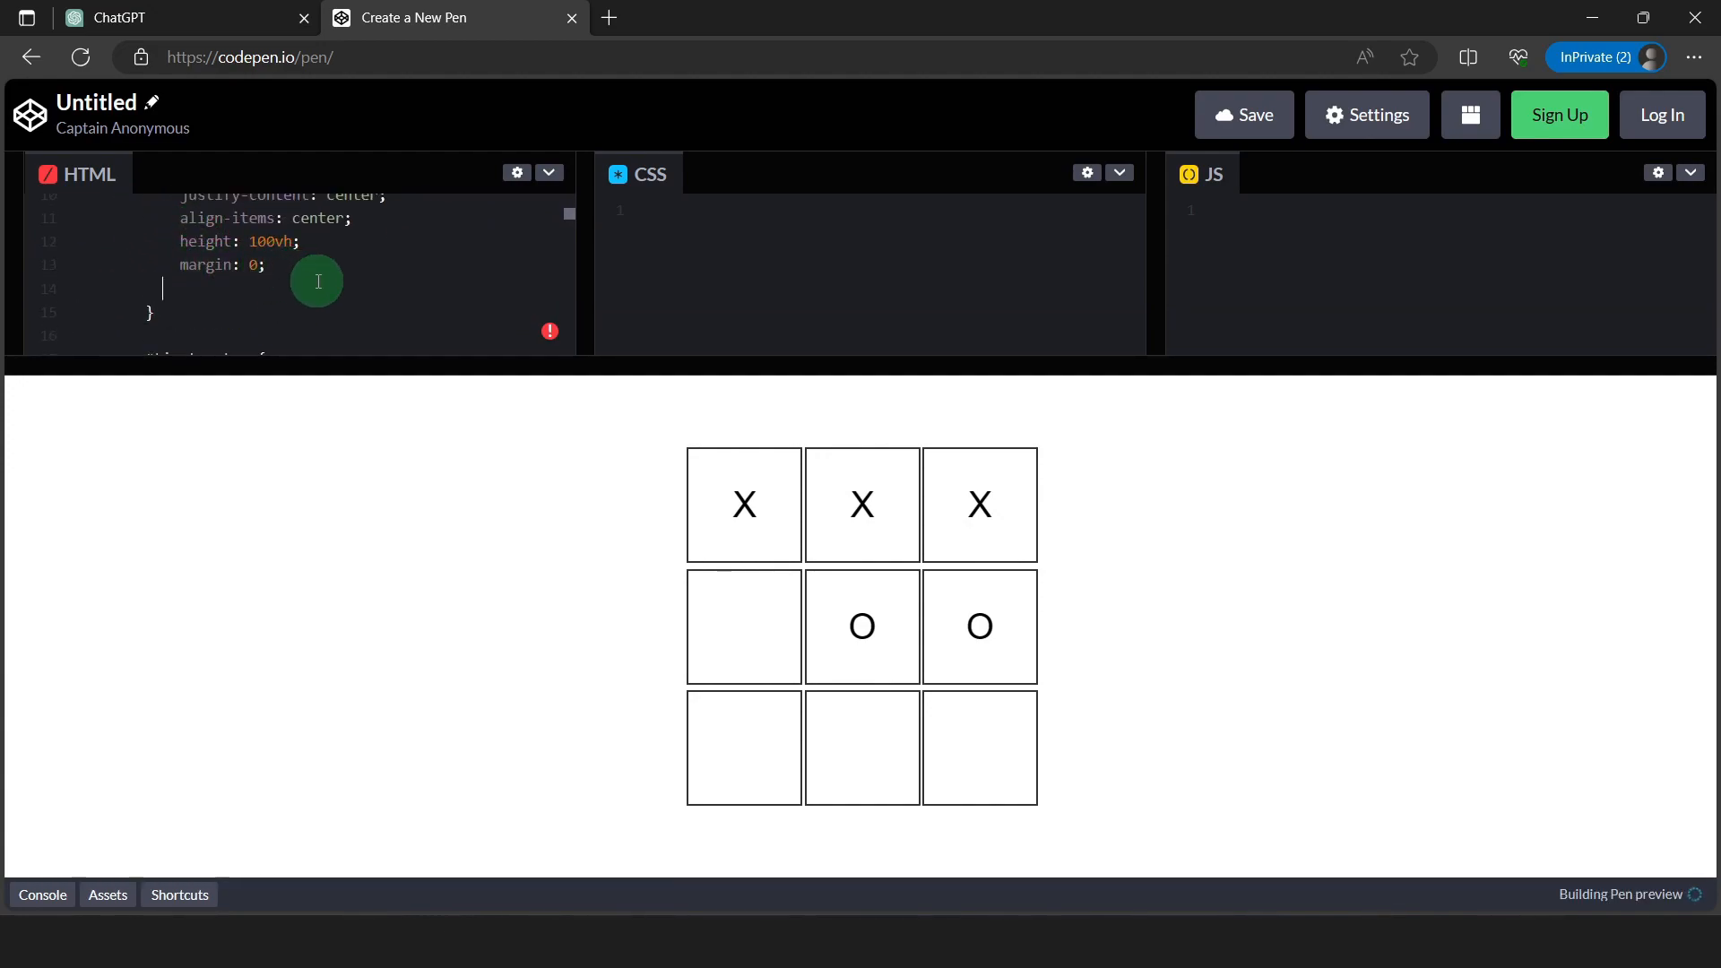
key("ctrl+v")
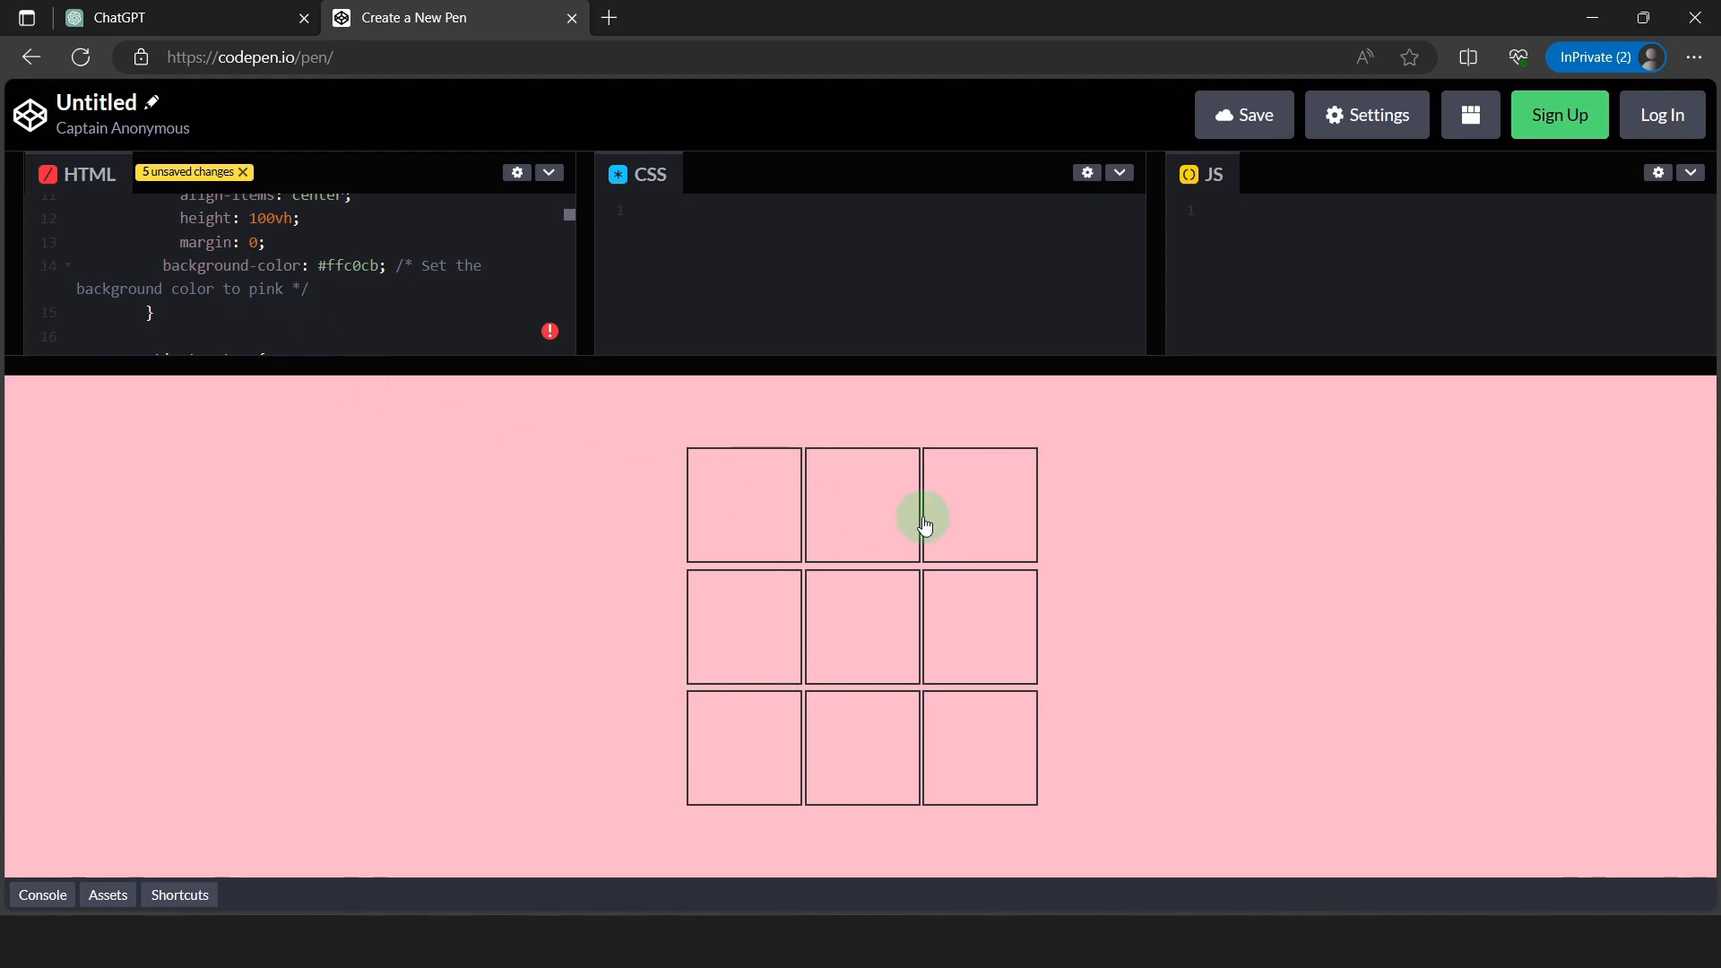
Test the pink version of the game by playing a round with X along a diagonal, and dismiss the winner alert
left_click(767, 538)
left_click(865, 529)
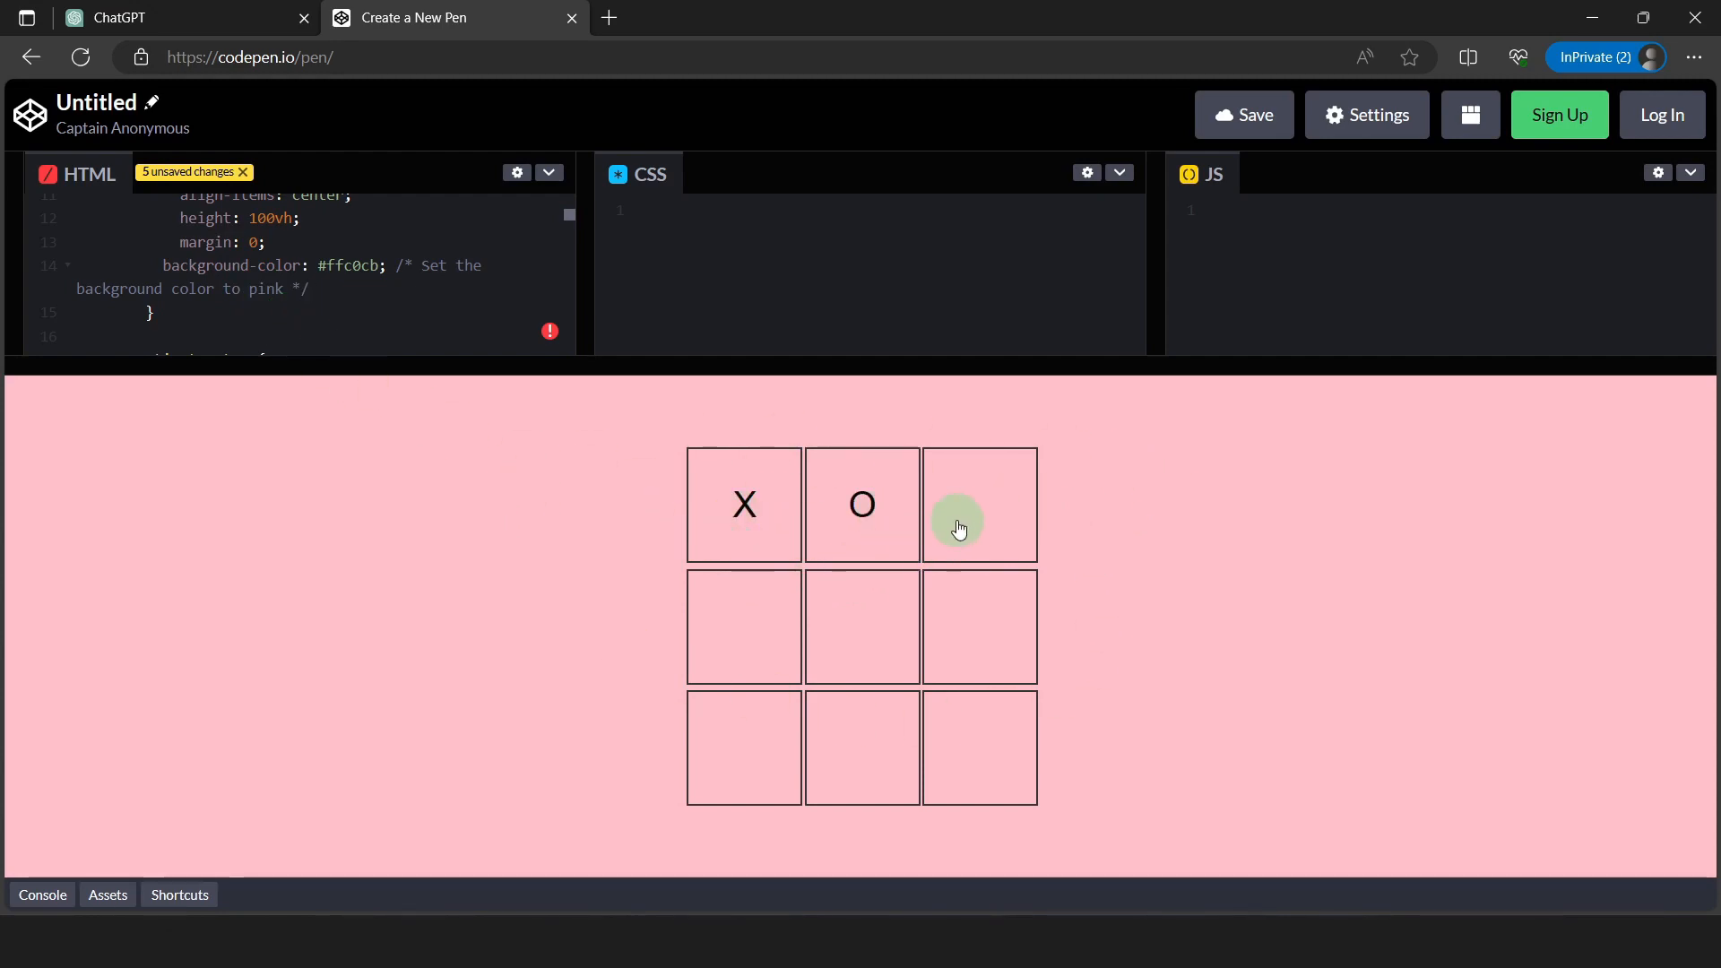
left_click(746, 636)
left_click(845, 622)
left_click(966, 636)
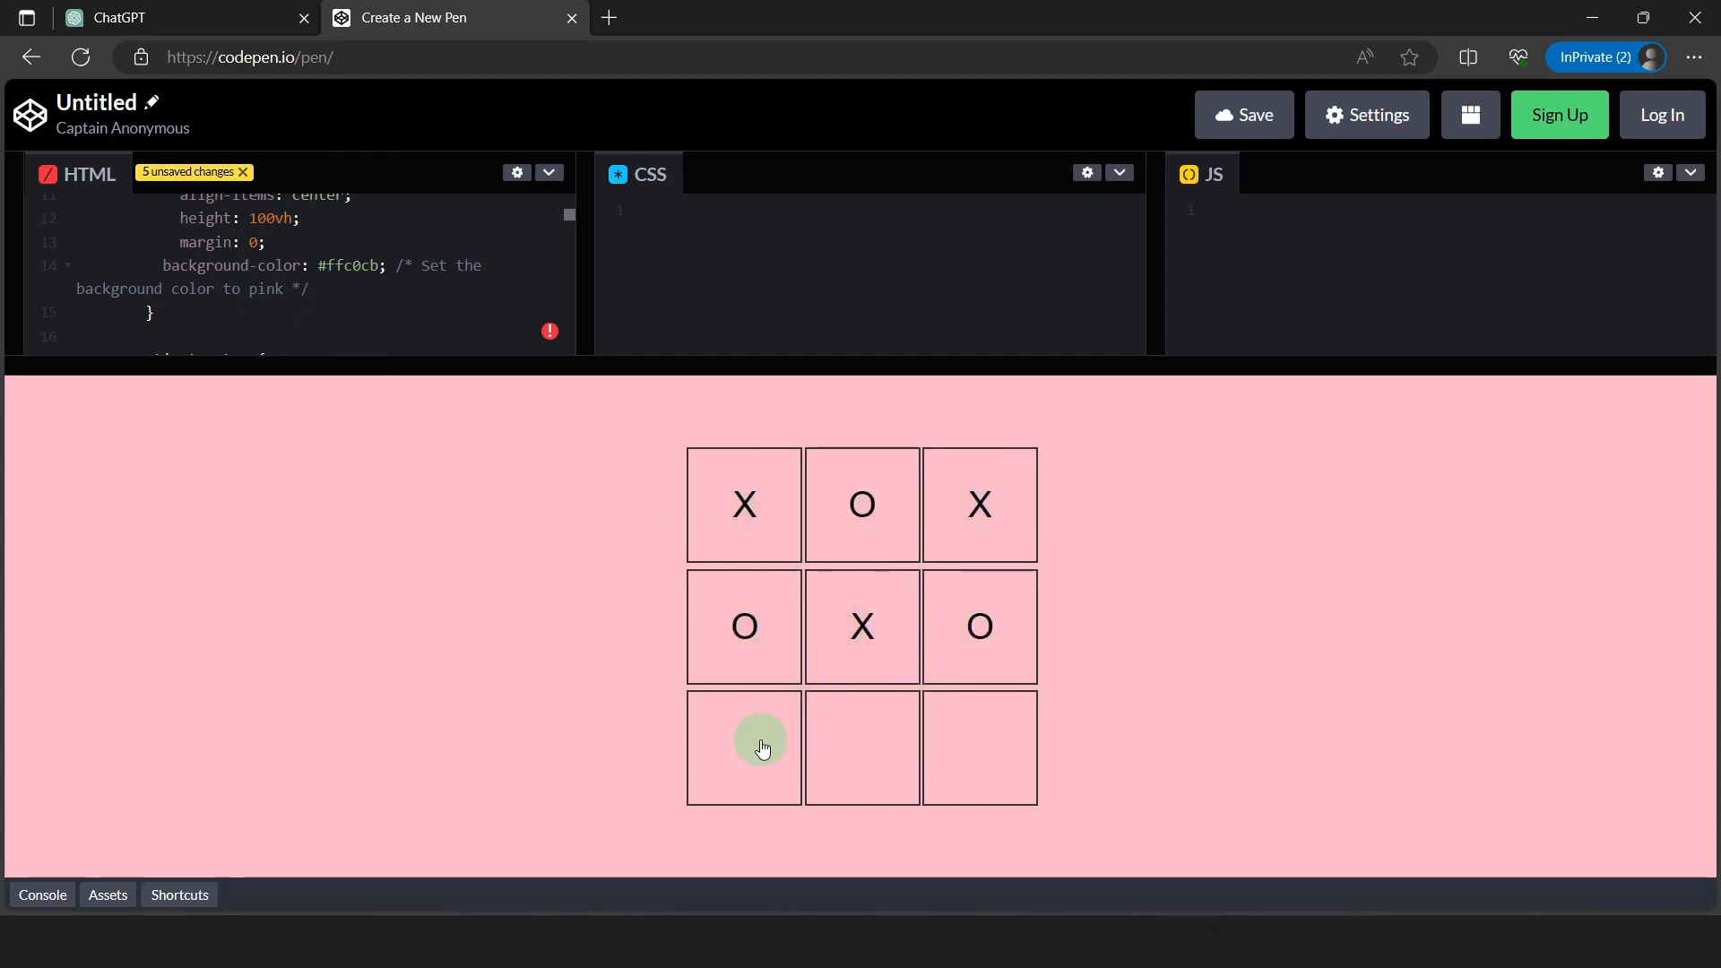
left_click(769, 739)
left_click(1059, 181)
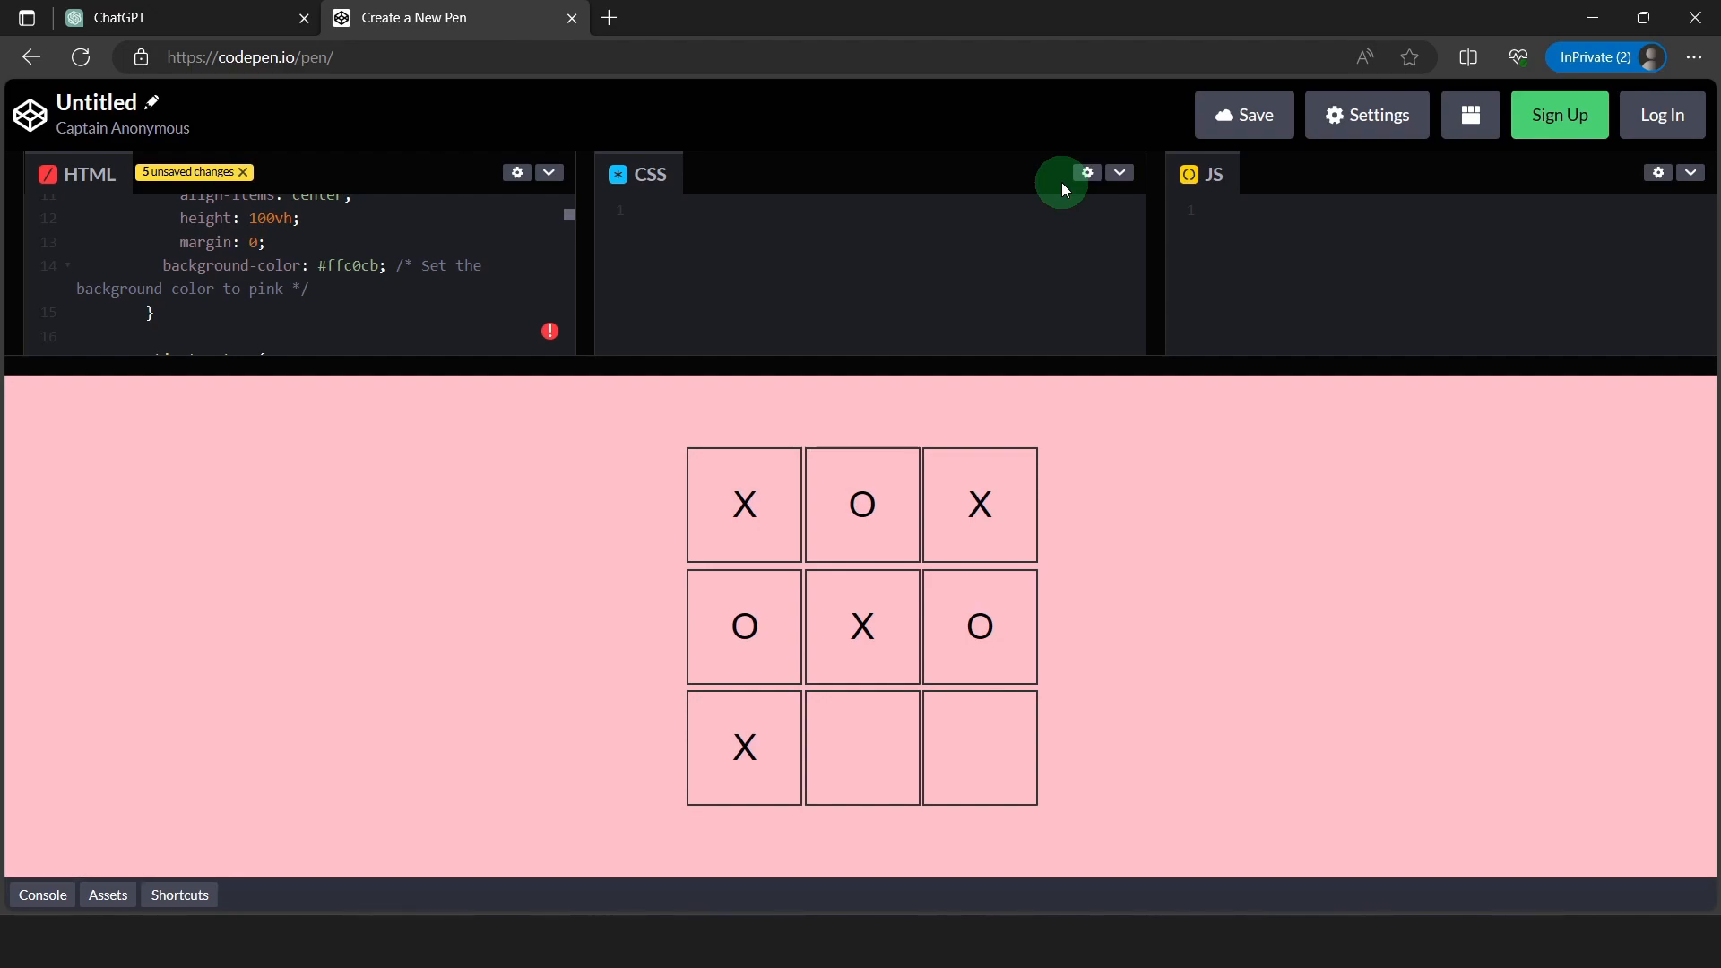
Search the web for "tiiny host" in a new browser tab
left_click(610, 18)
type("tiiny hop")
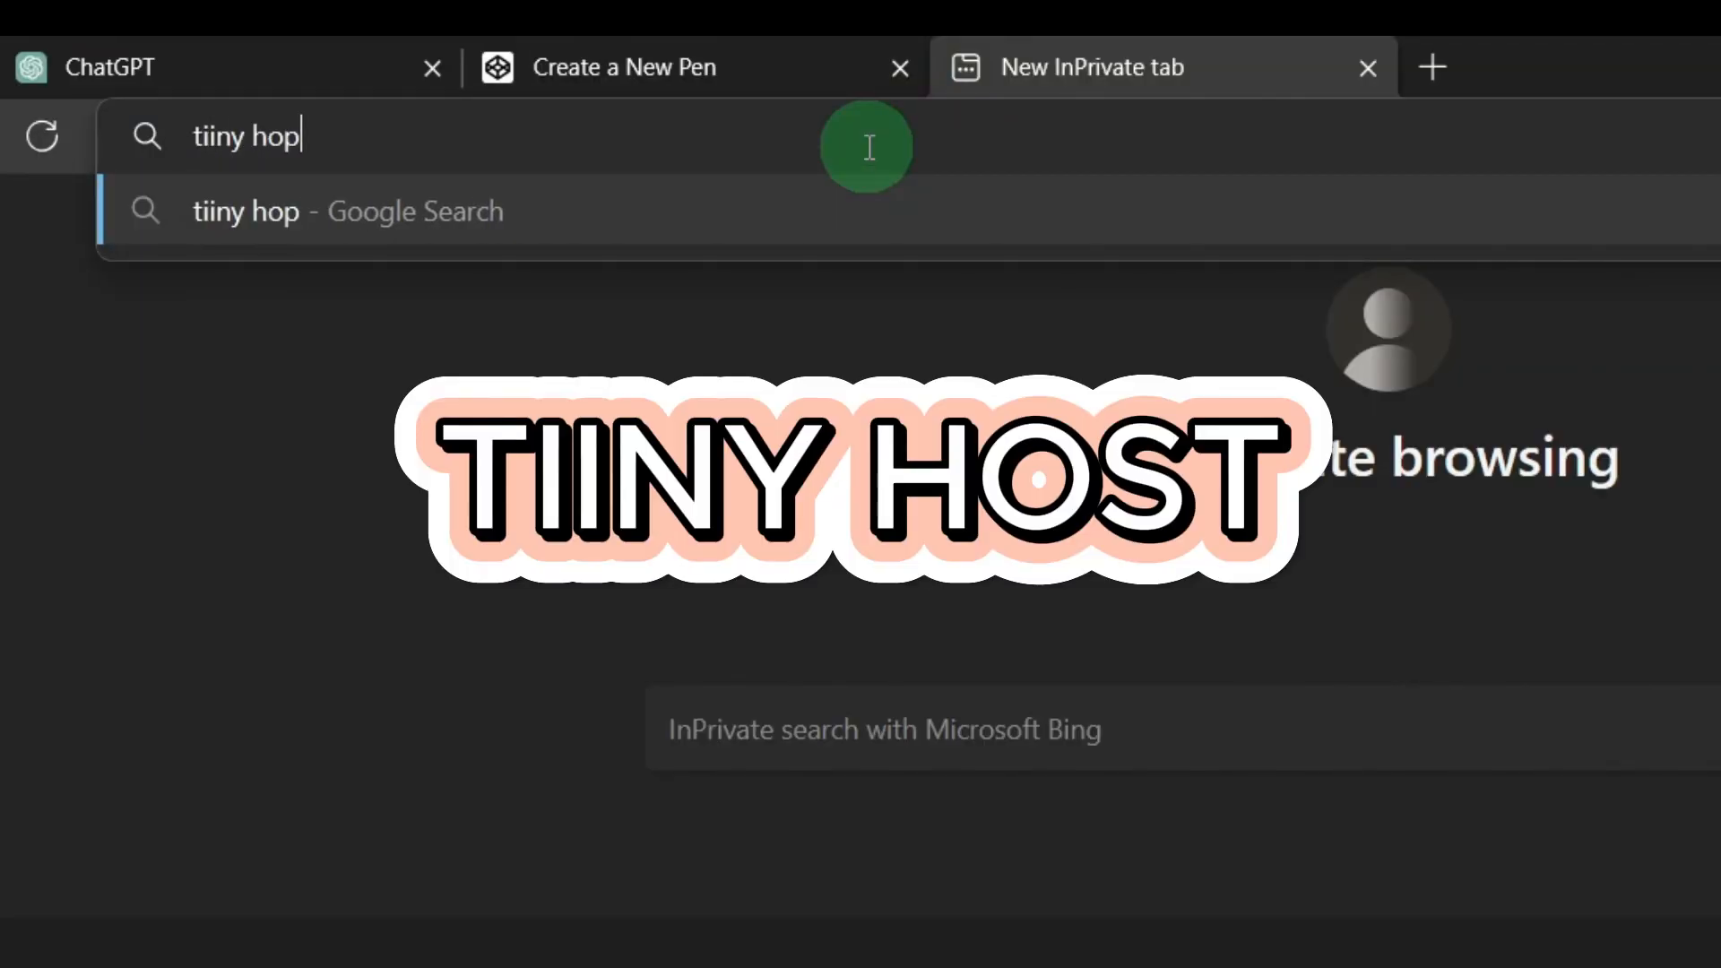
key("BackSpace")
type("st")
key("Return")
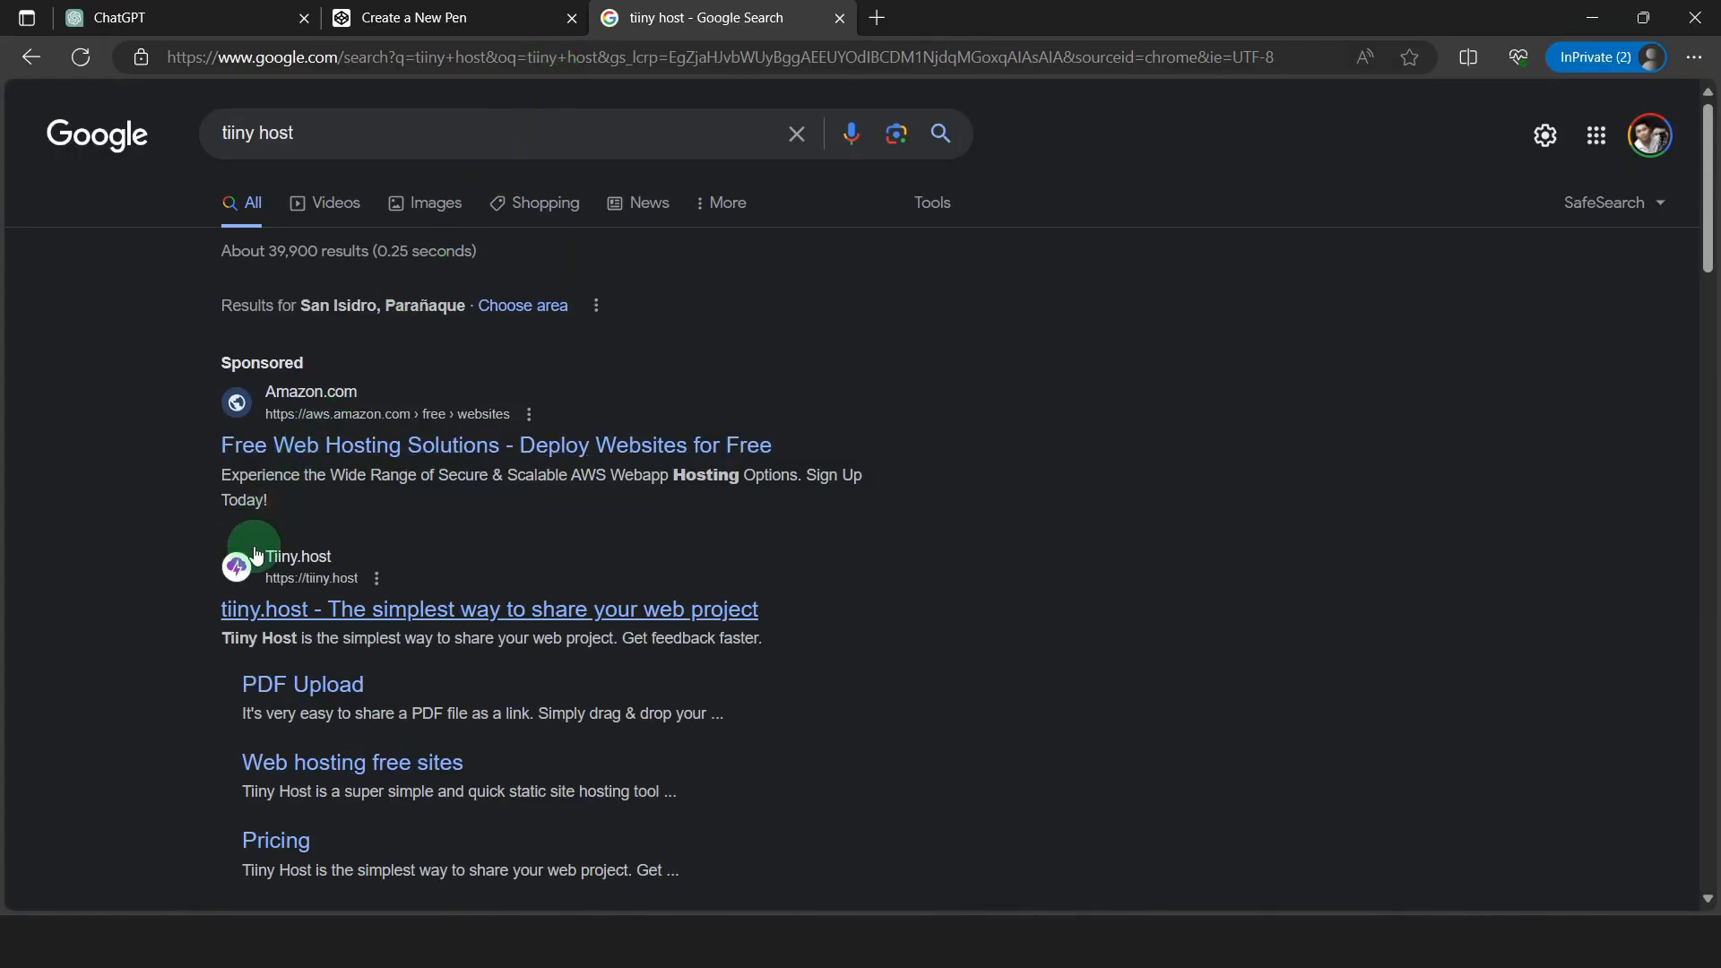
Open the tiiny.host website from the search results and launch Notepad for a blank document
left_click(315, 581)
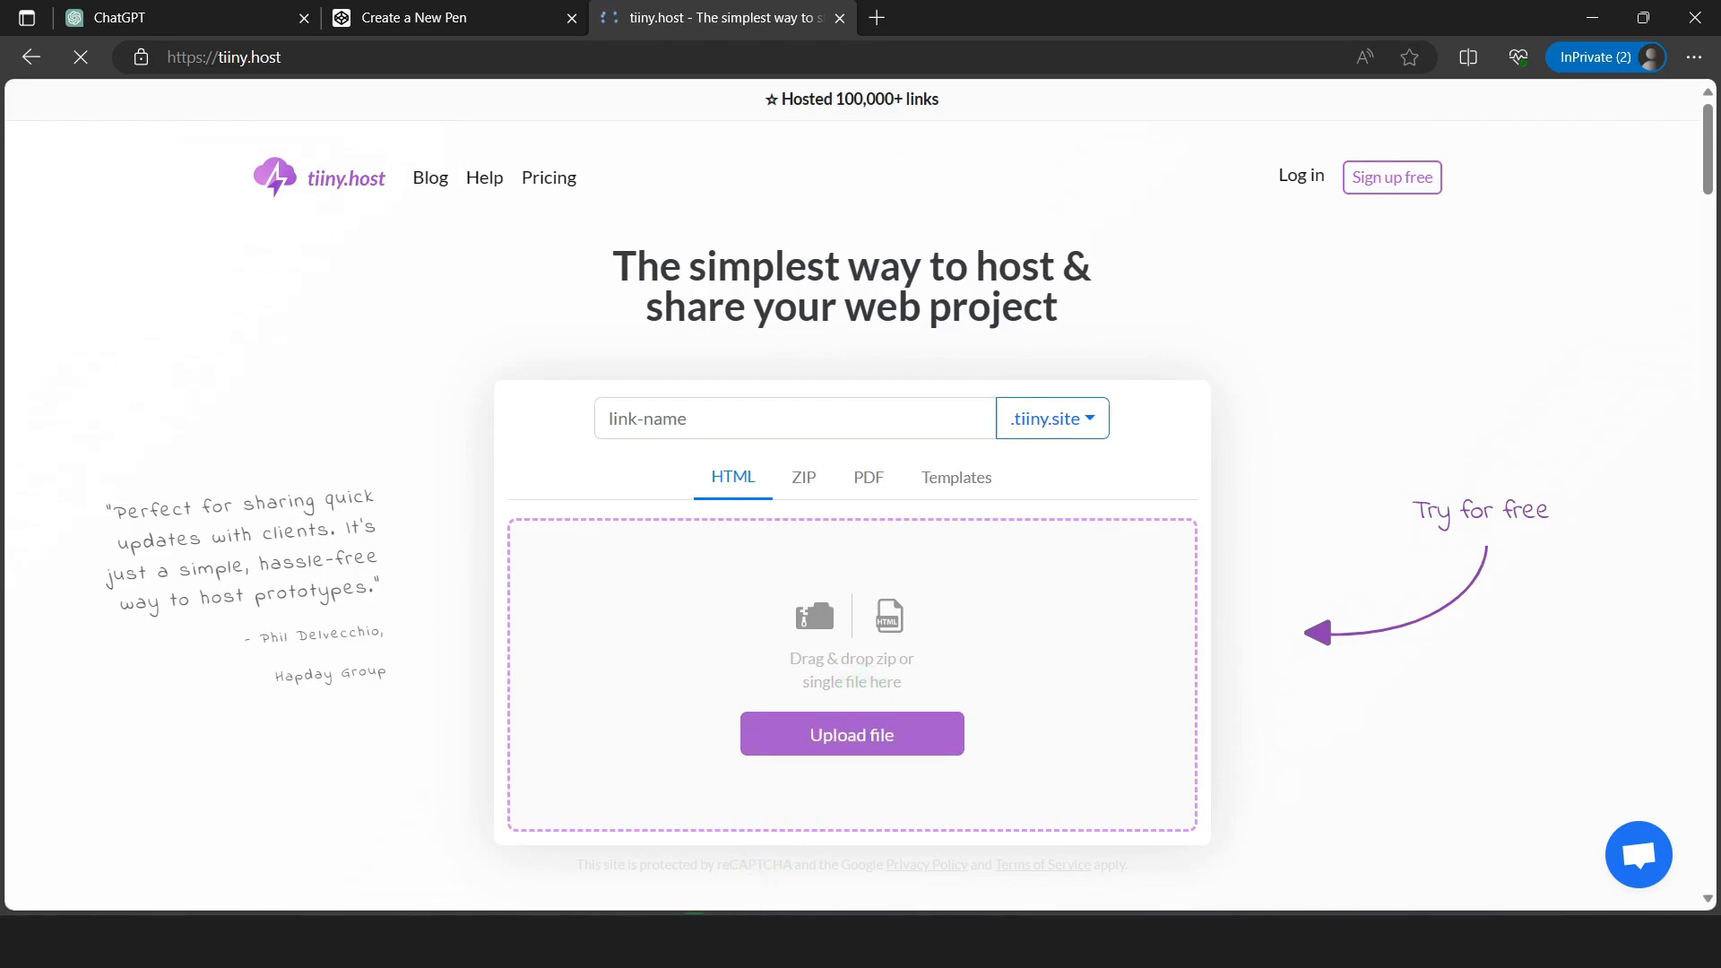
key("super")
type("notepa")
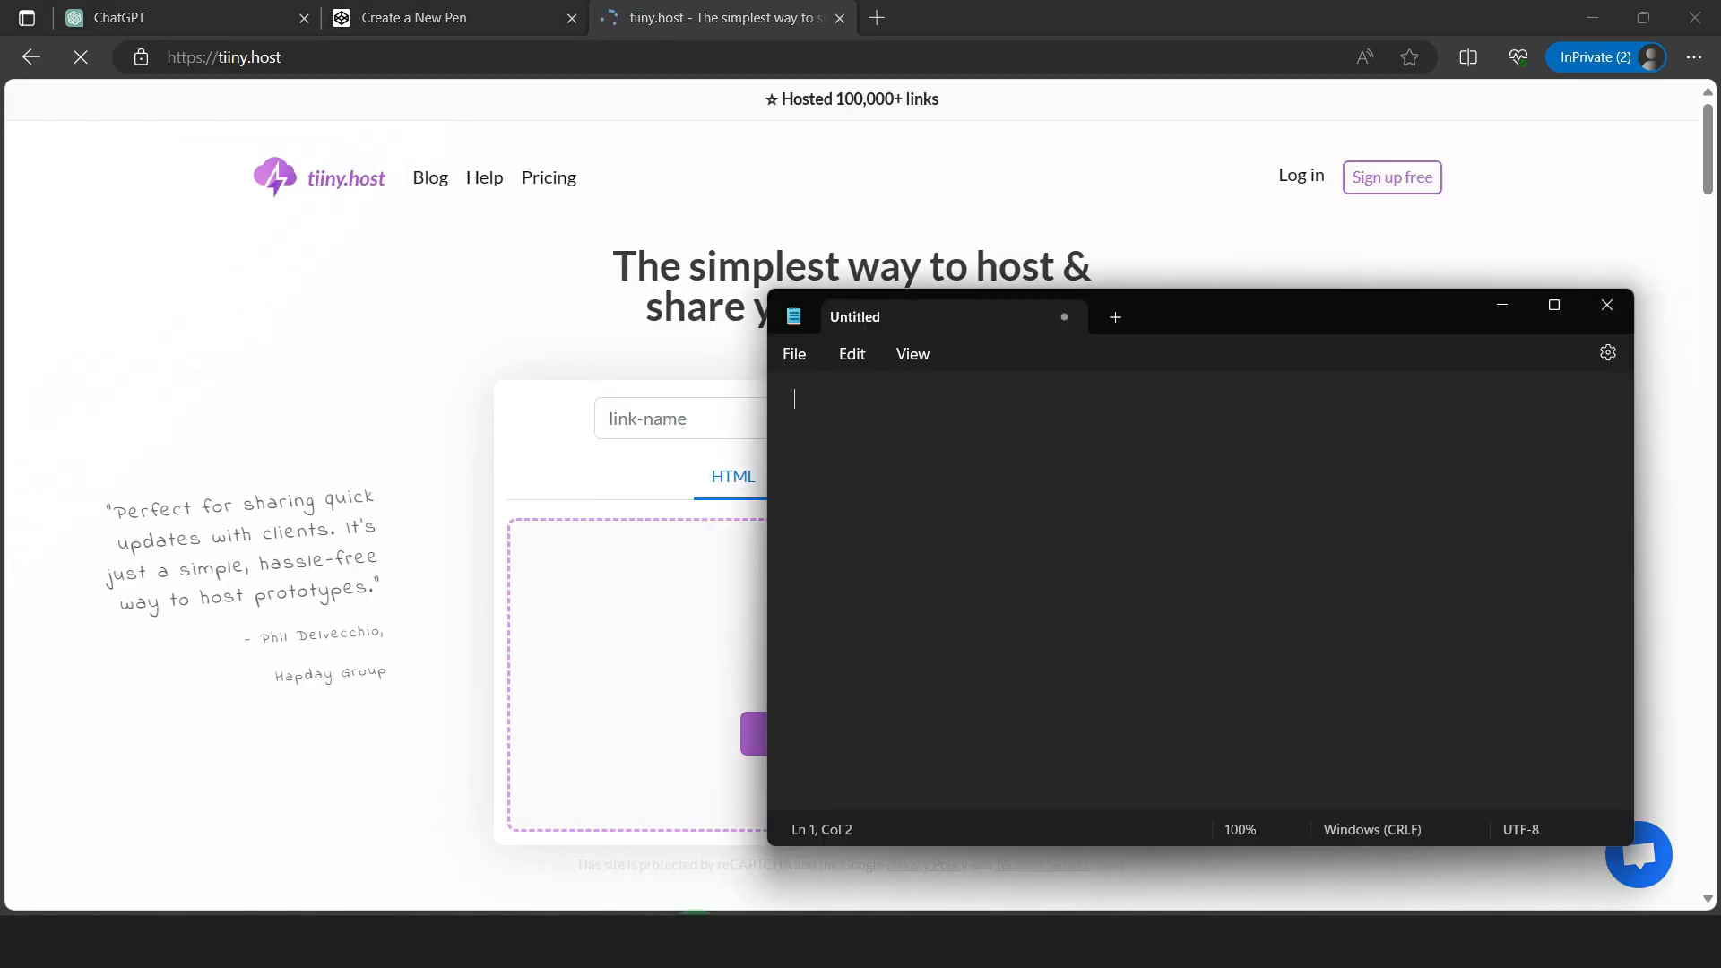
Copy all of the pen's HTML code in CodePen and paste it into the blank Notepad document
left_click(367, 24)
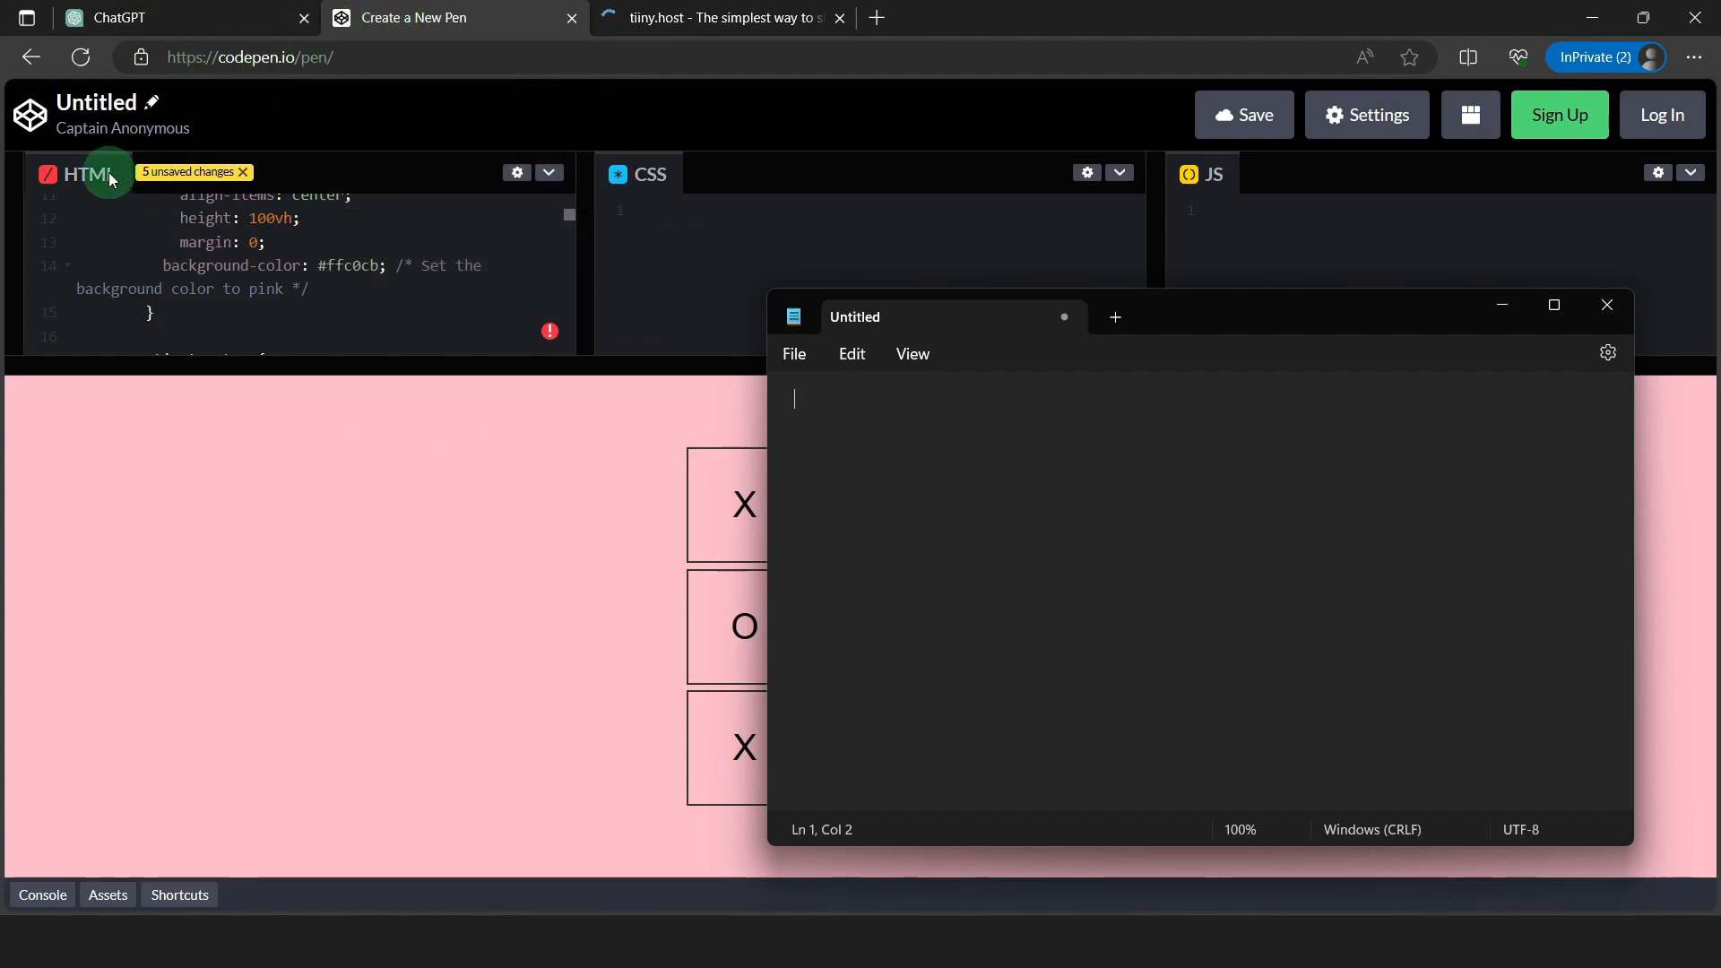
left_click(225, 244)
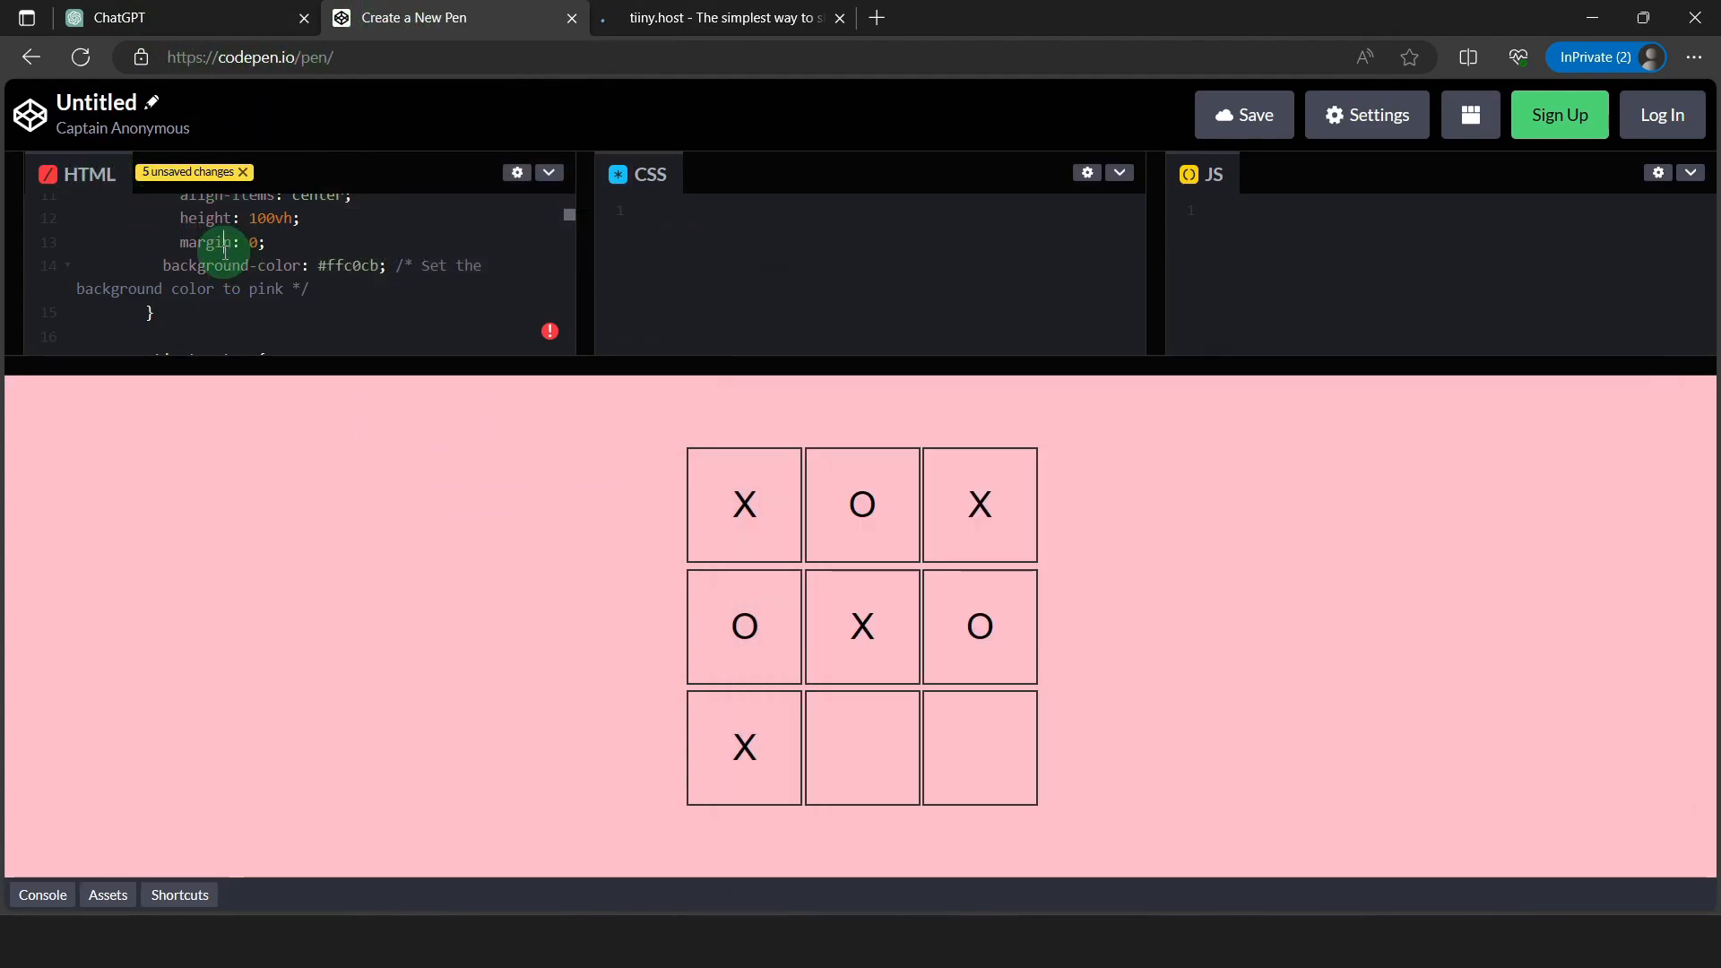
key("ctrl+a")
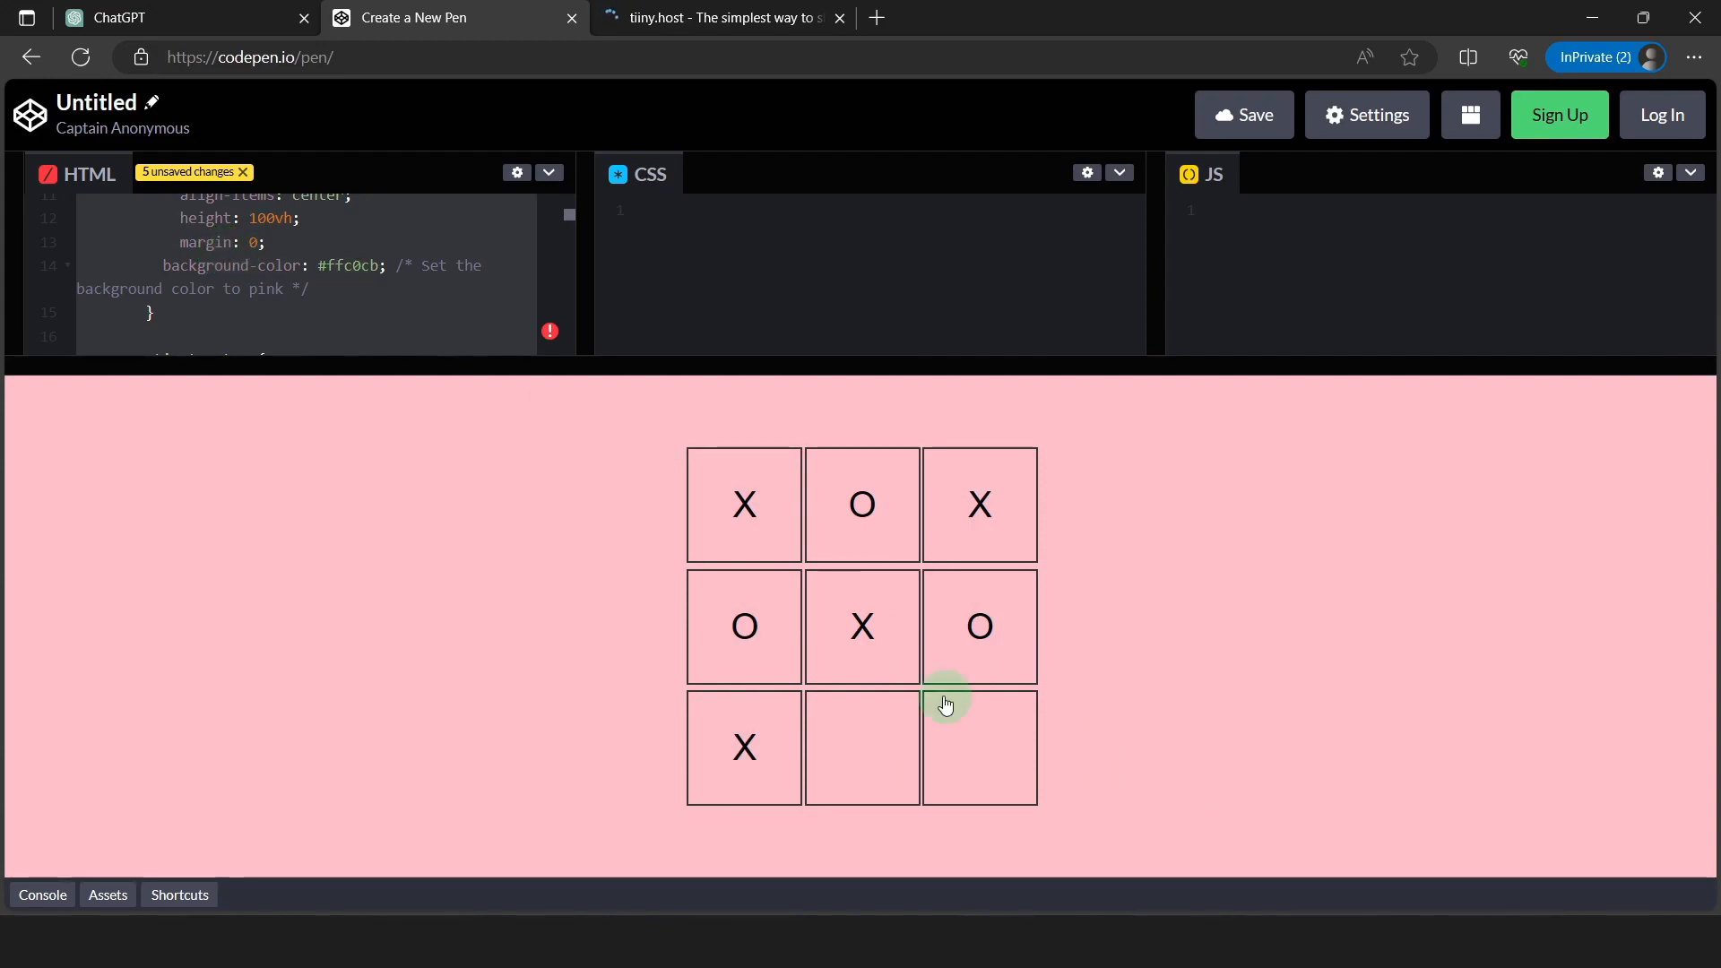
key("alt+Tab")
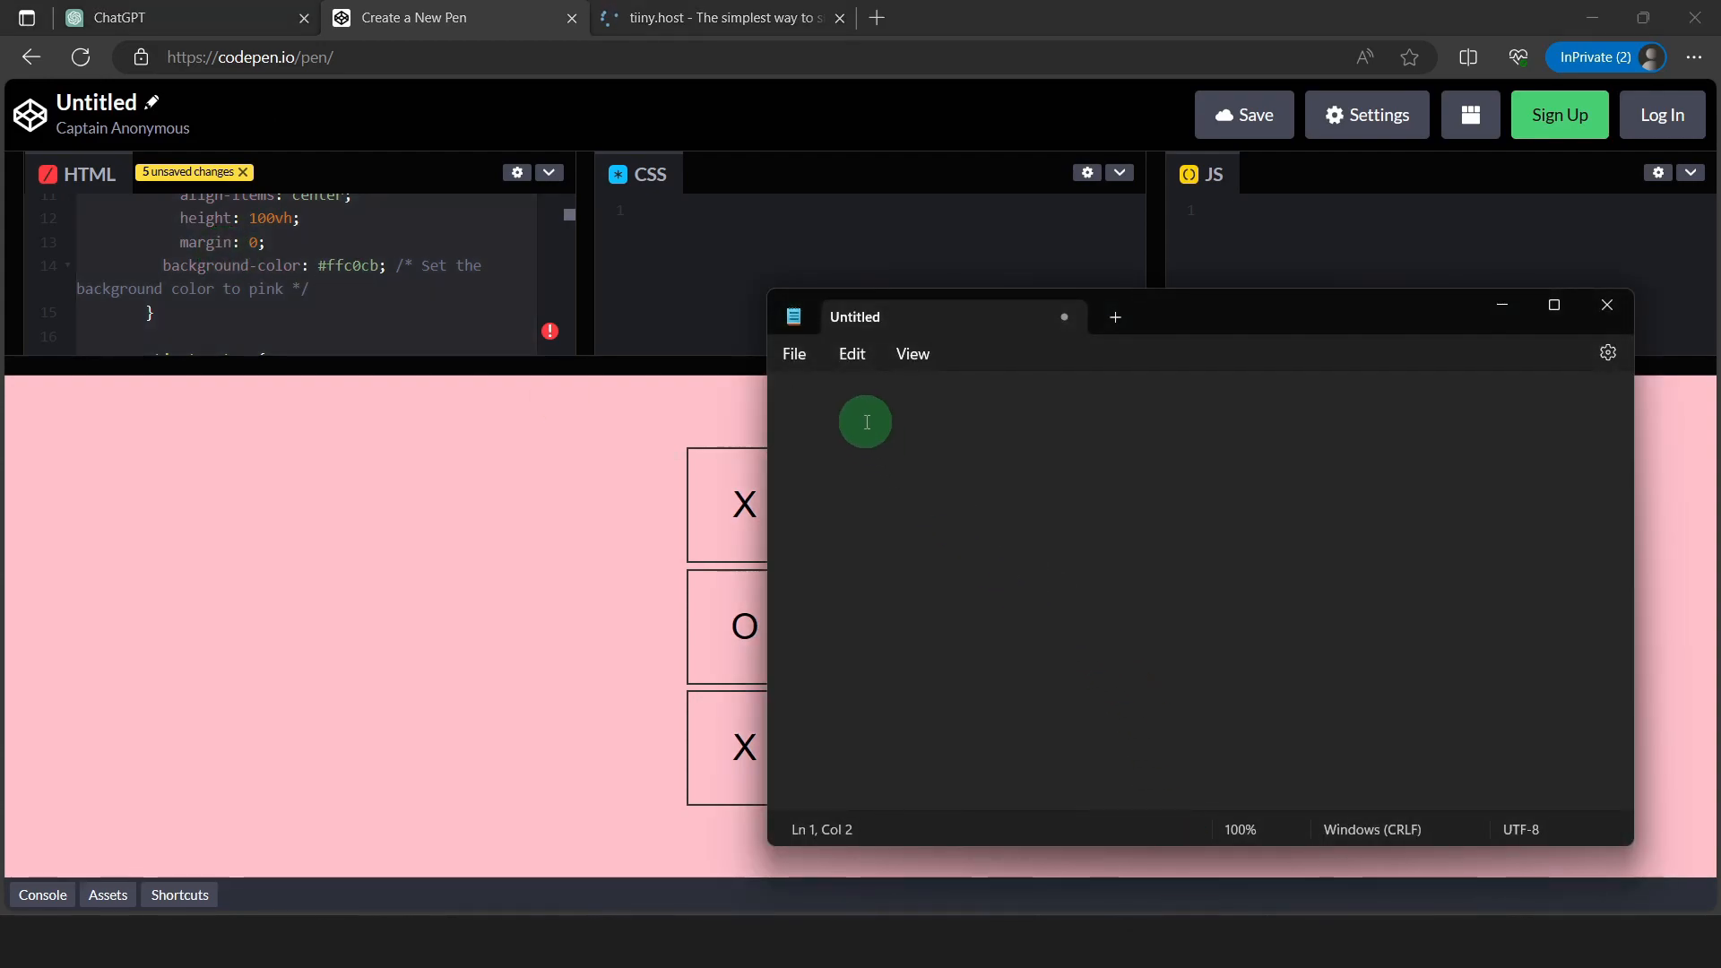
key("ctrl+v")
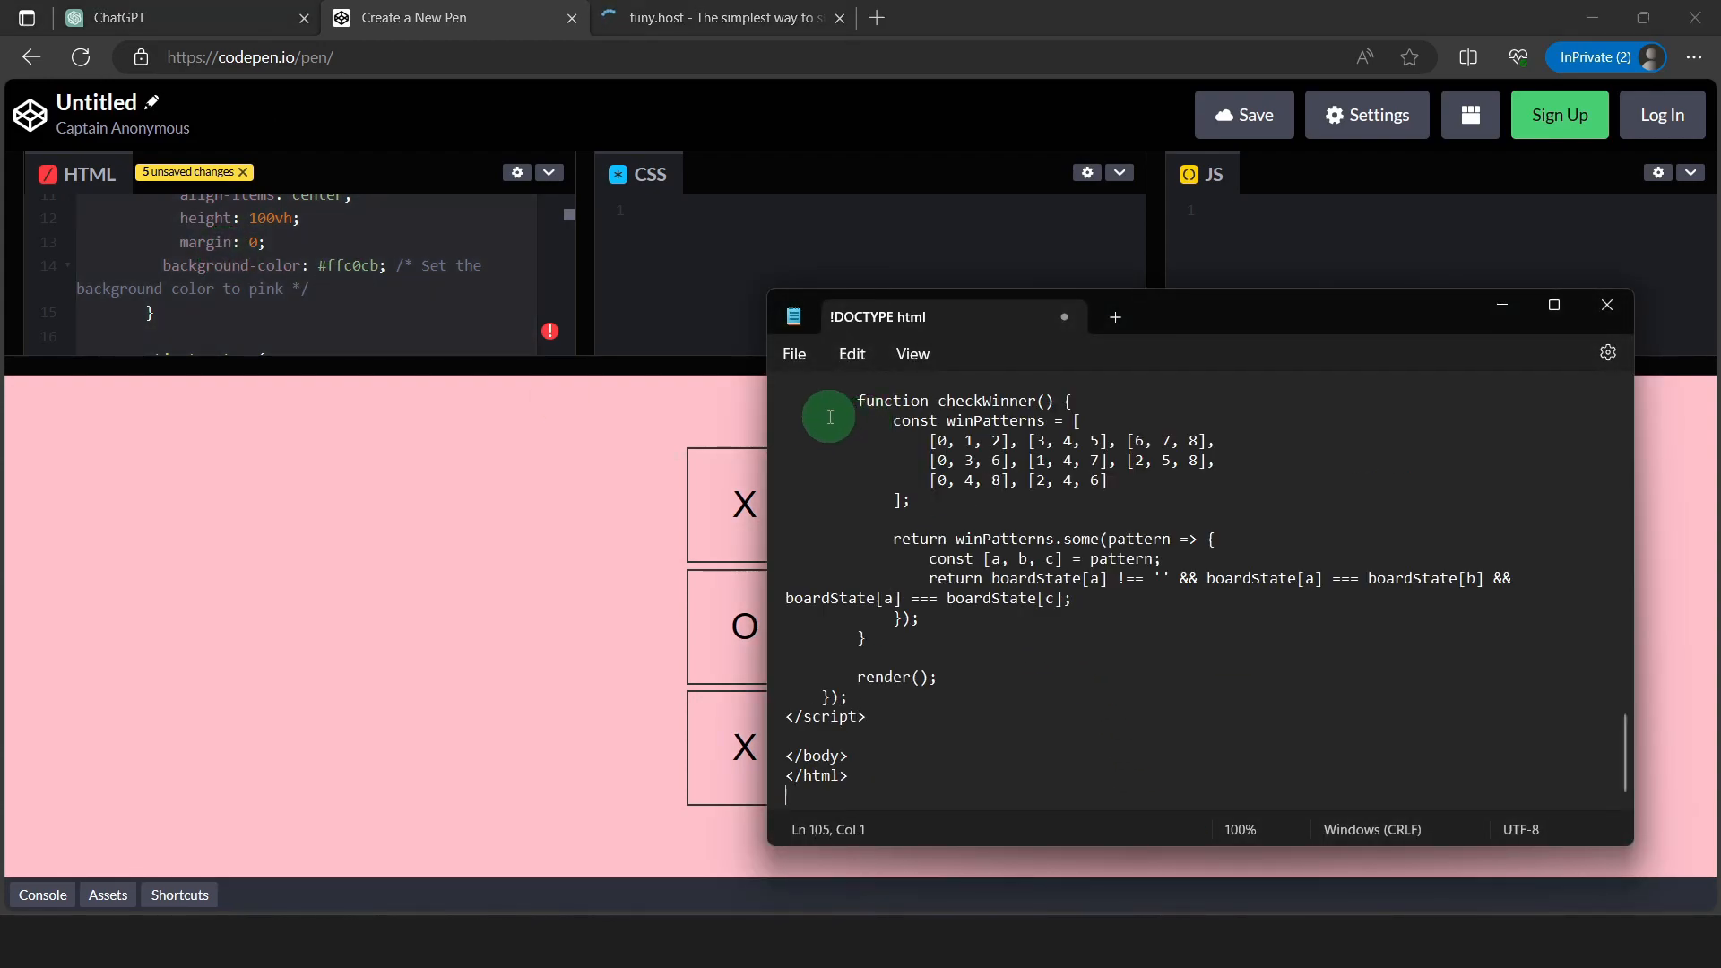
Start saving the Notepad document under a new name, and create and open a folder named tictactoeapp on the DATA (D:) drive
left_click(794, 354)
left_click(816, 540)
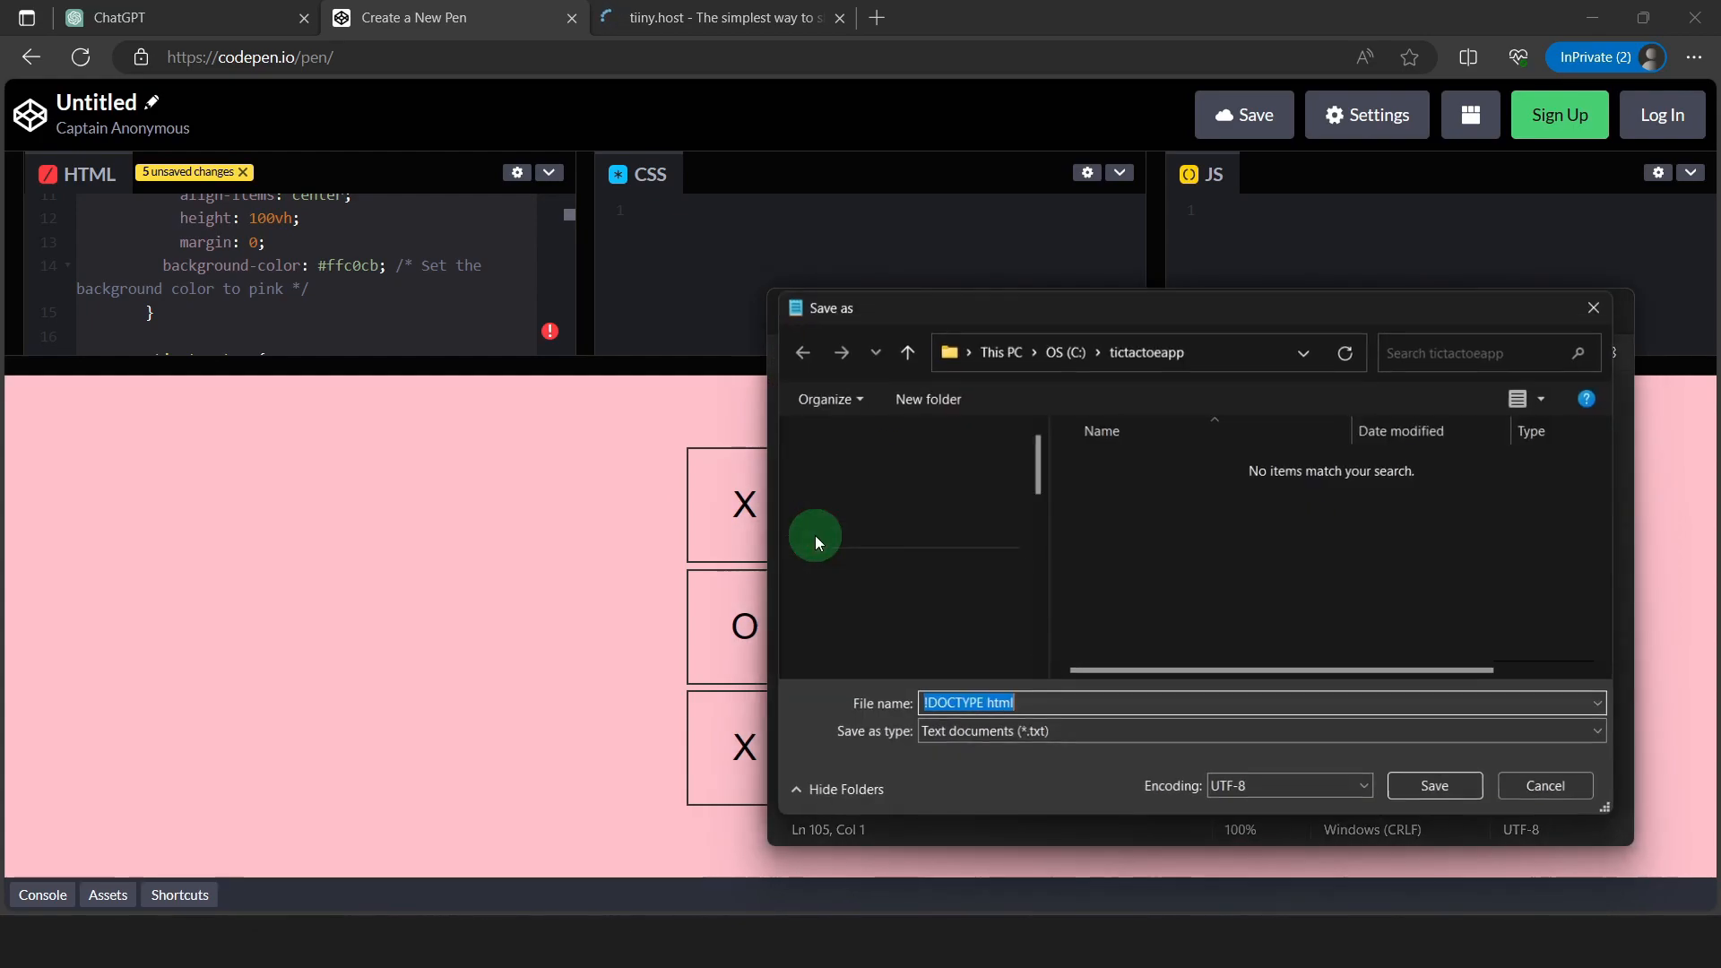
left_click(834, 578)
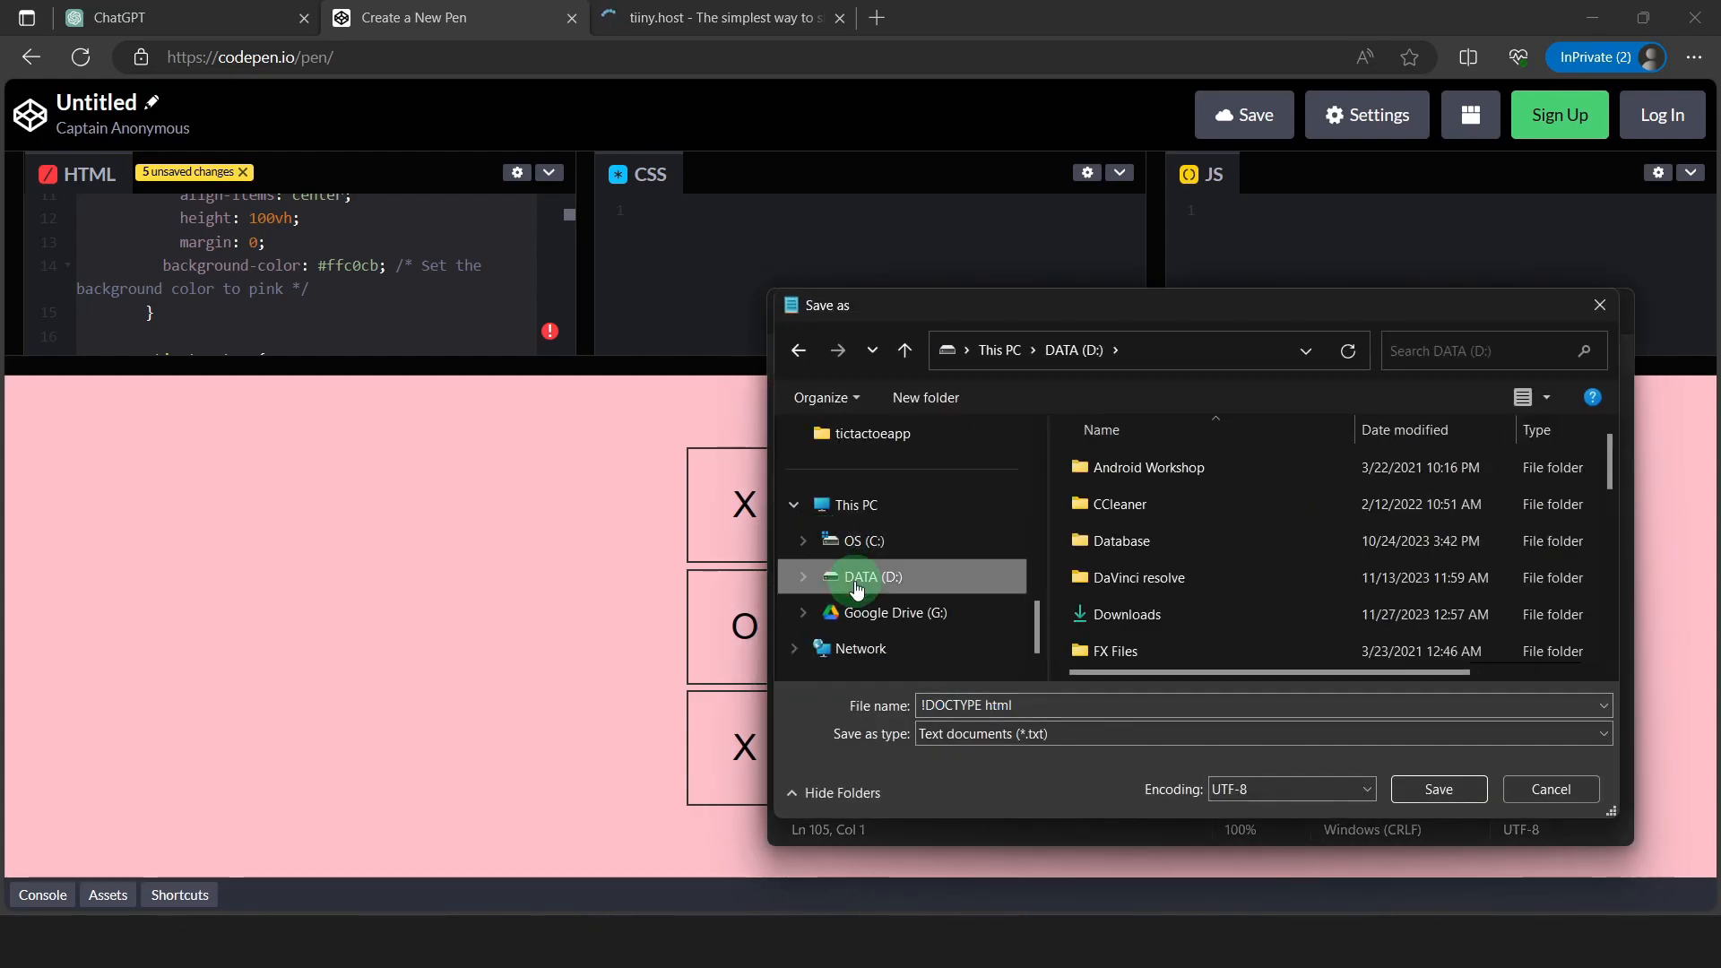
right_click(1064, 572)
mouse_move(1118, 521)
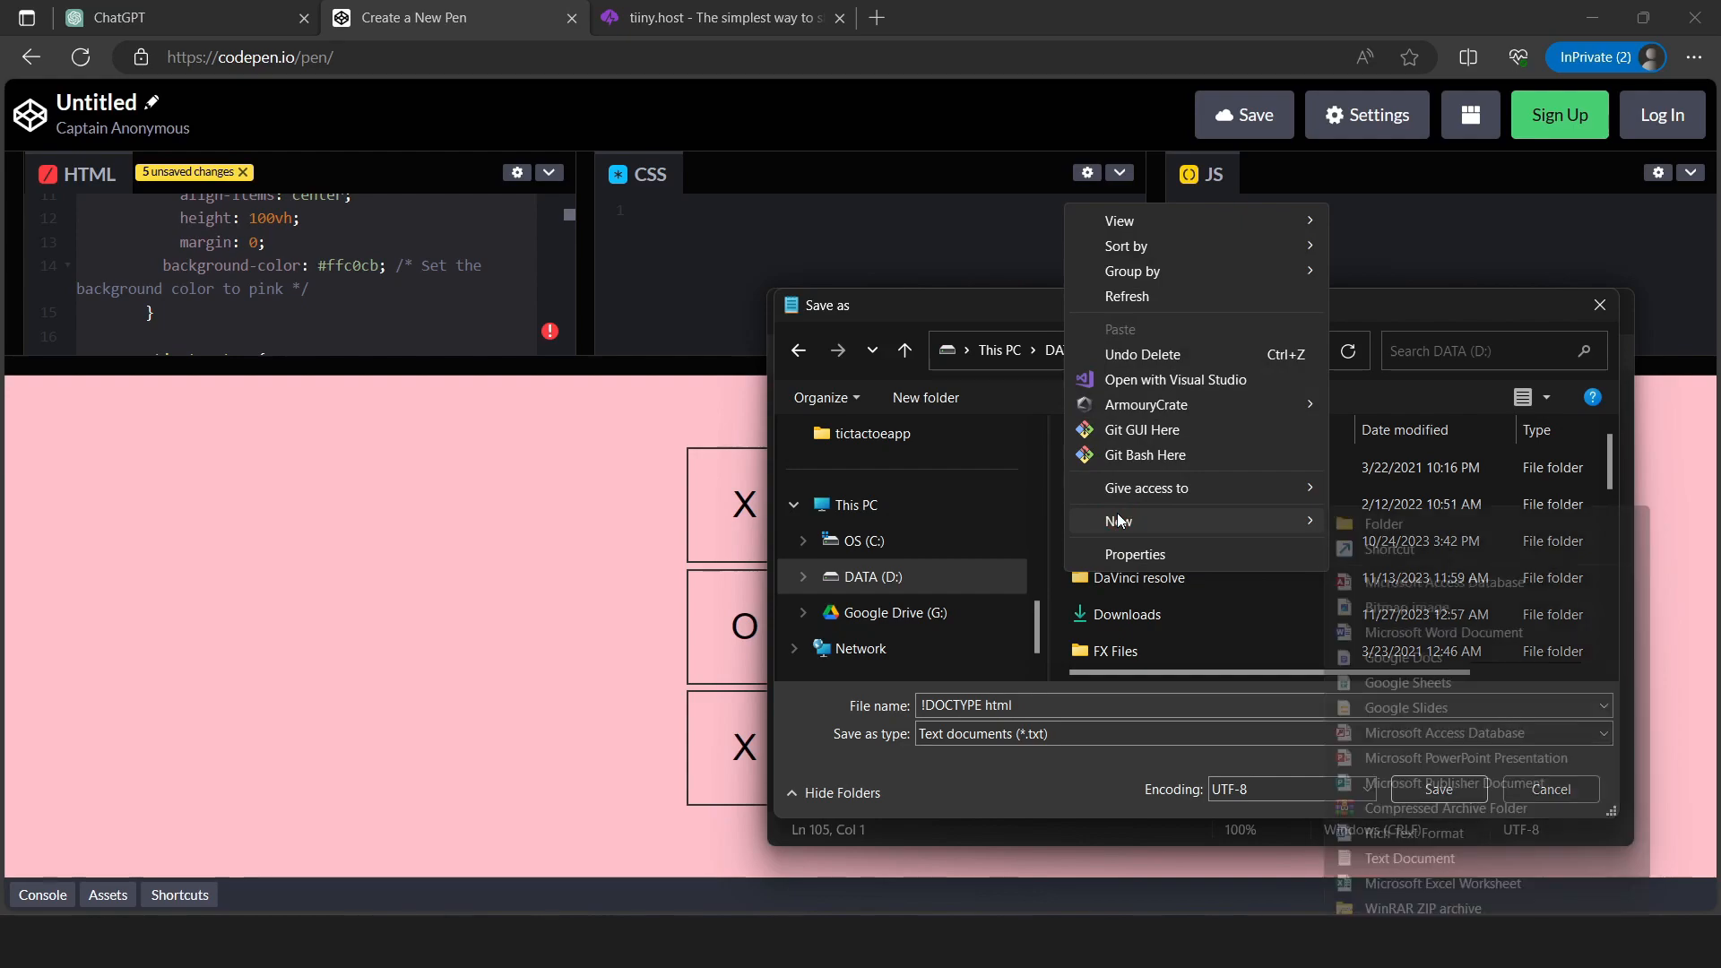
left_click(1408, 523)
type("t")
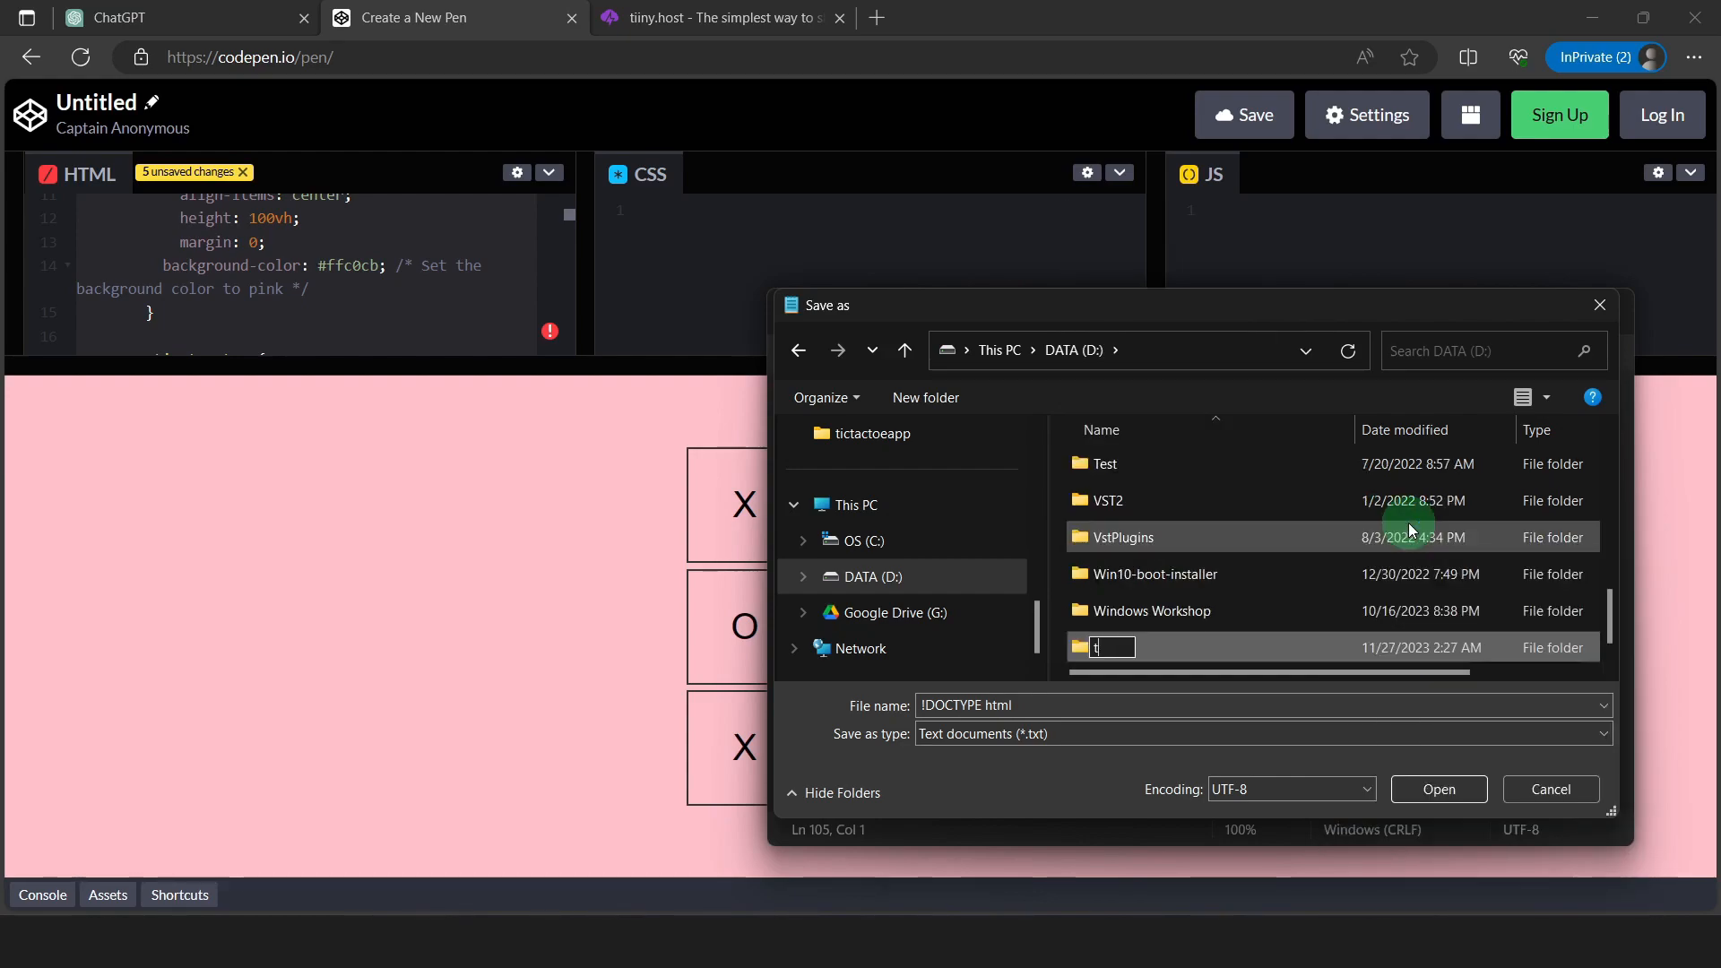
type("ictactoeapp")
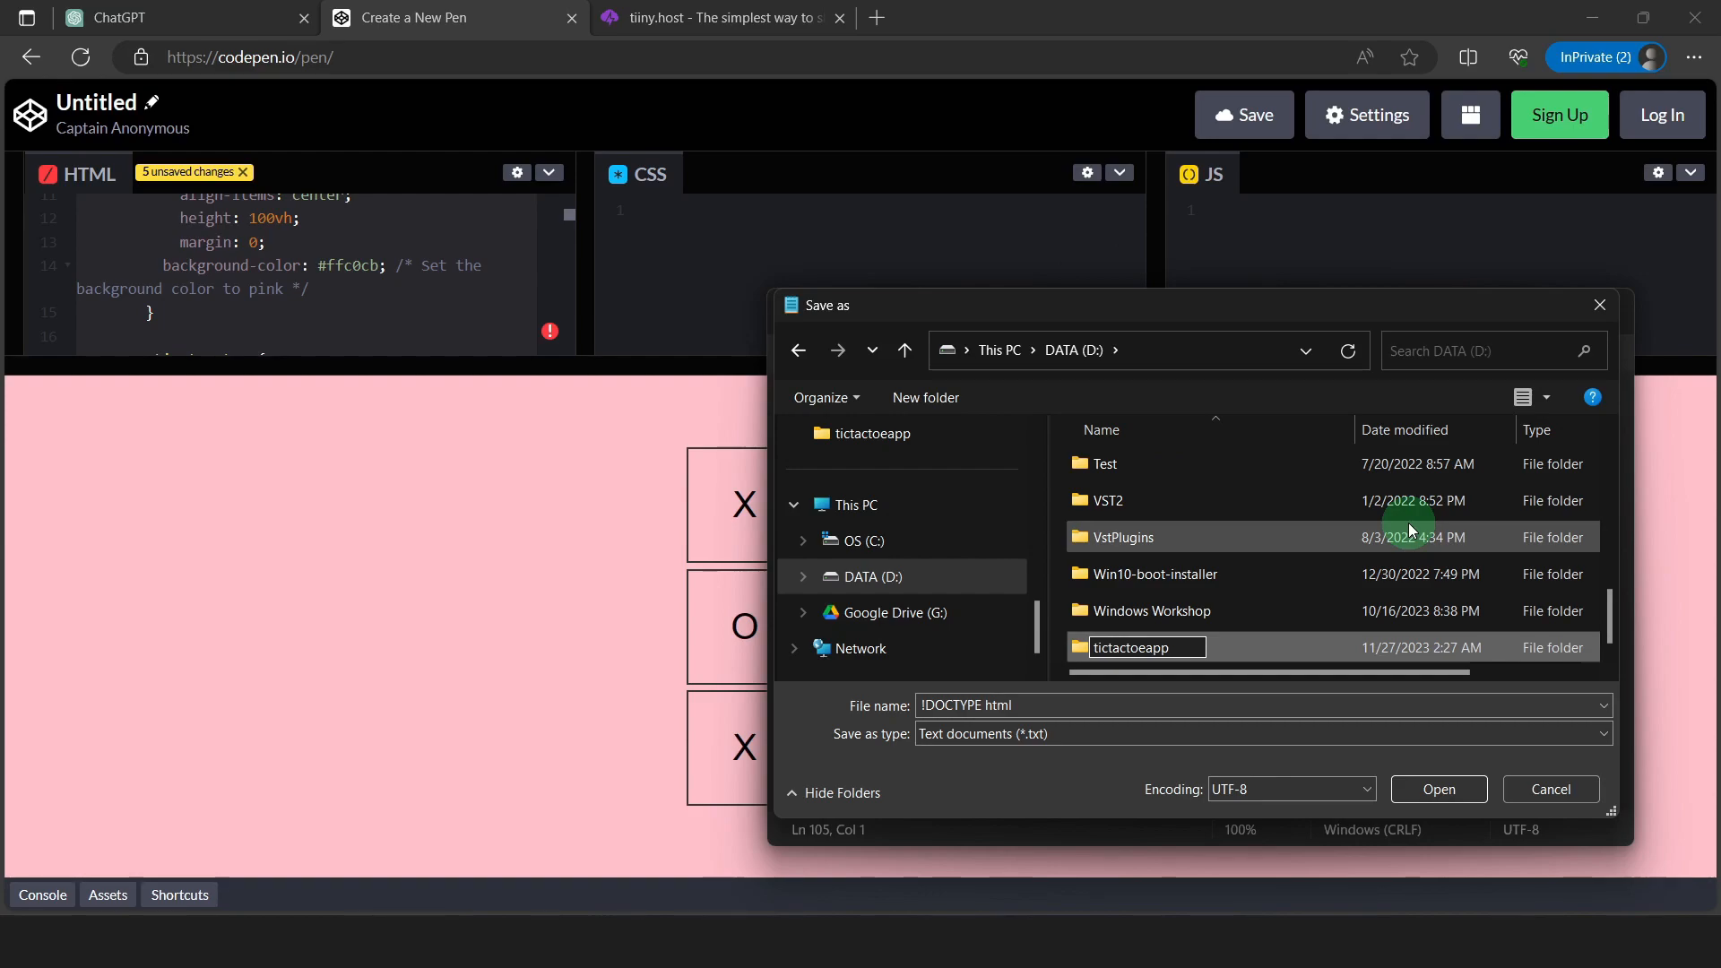
left_click(1273, 643)
double_click(1235, 647)
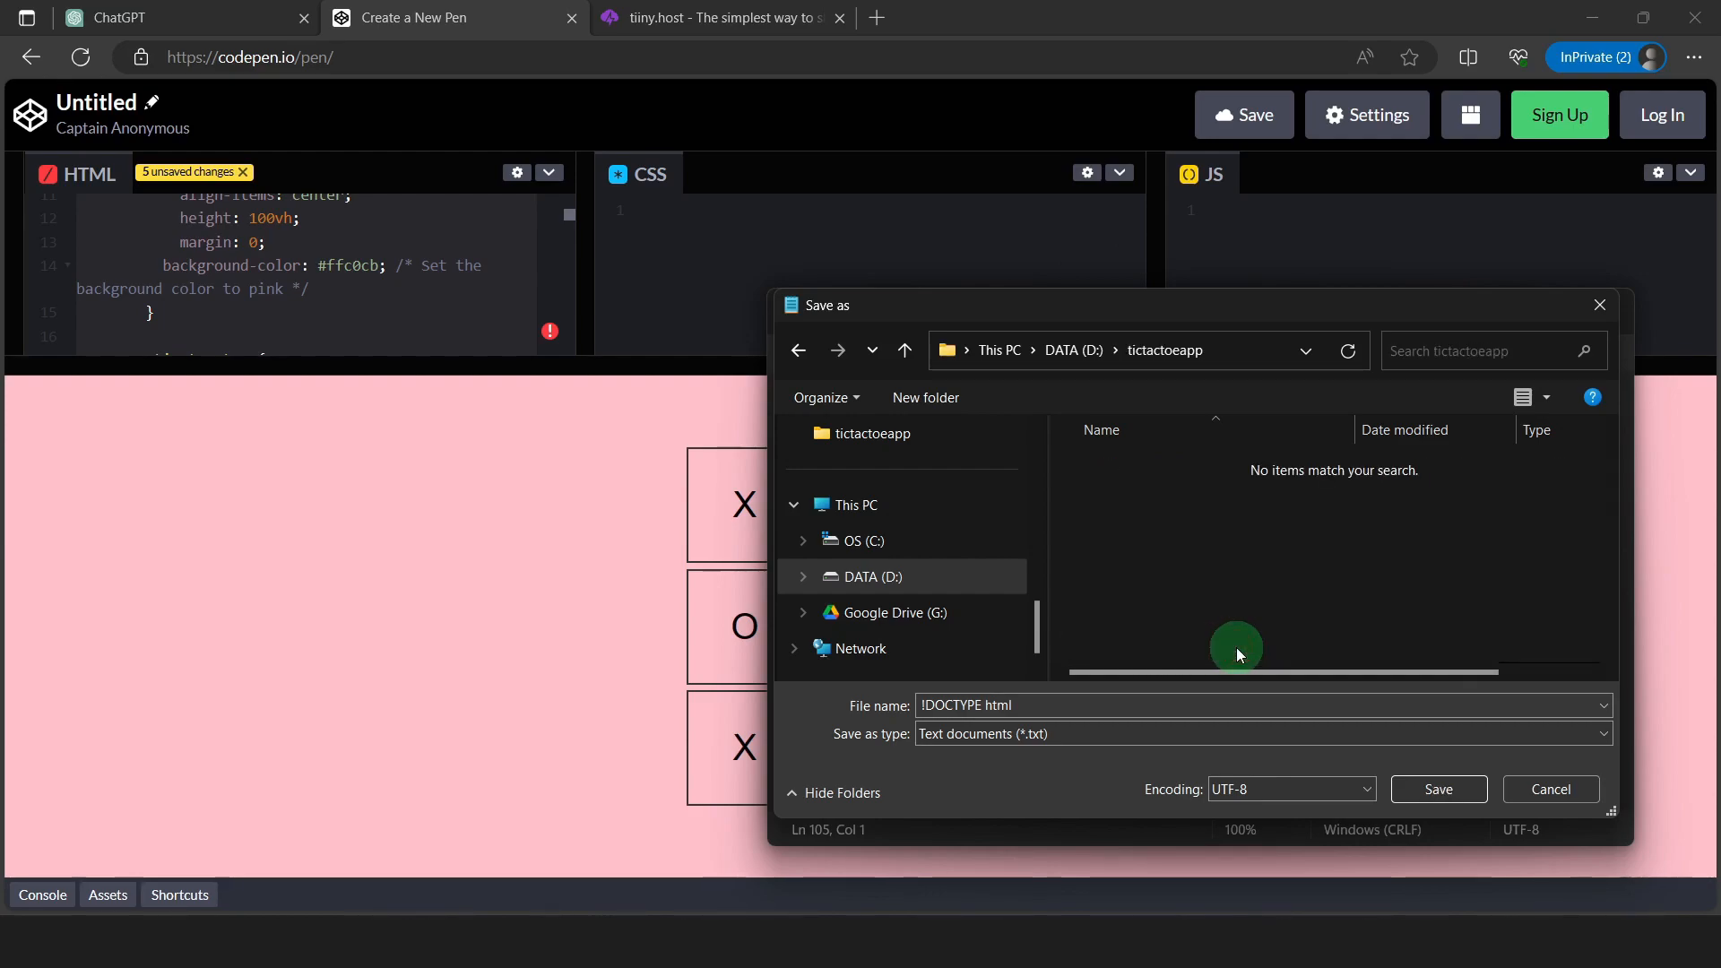
Save the document as index.html in the tictactoeapp folder and close Notepad
left_click(931, 707)
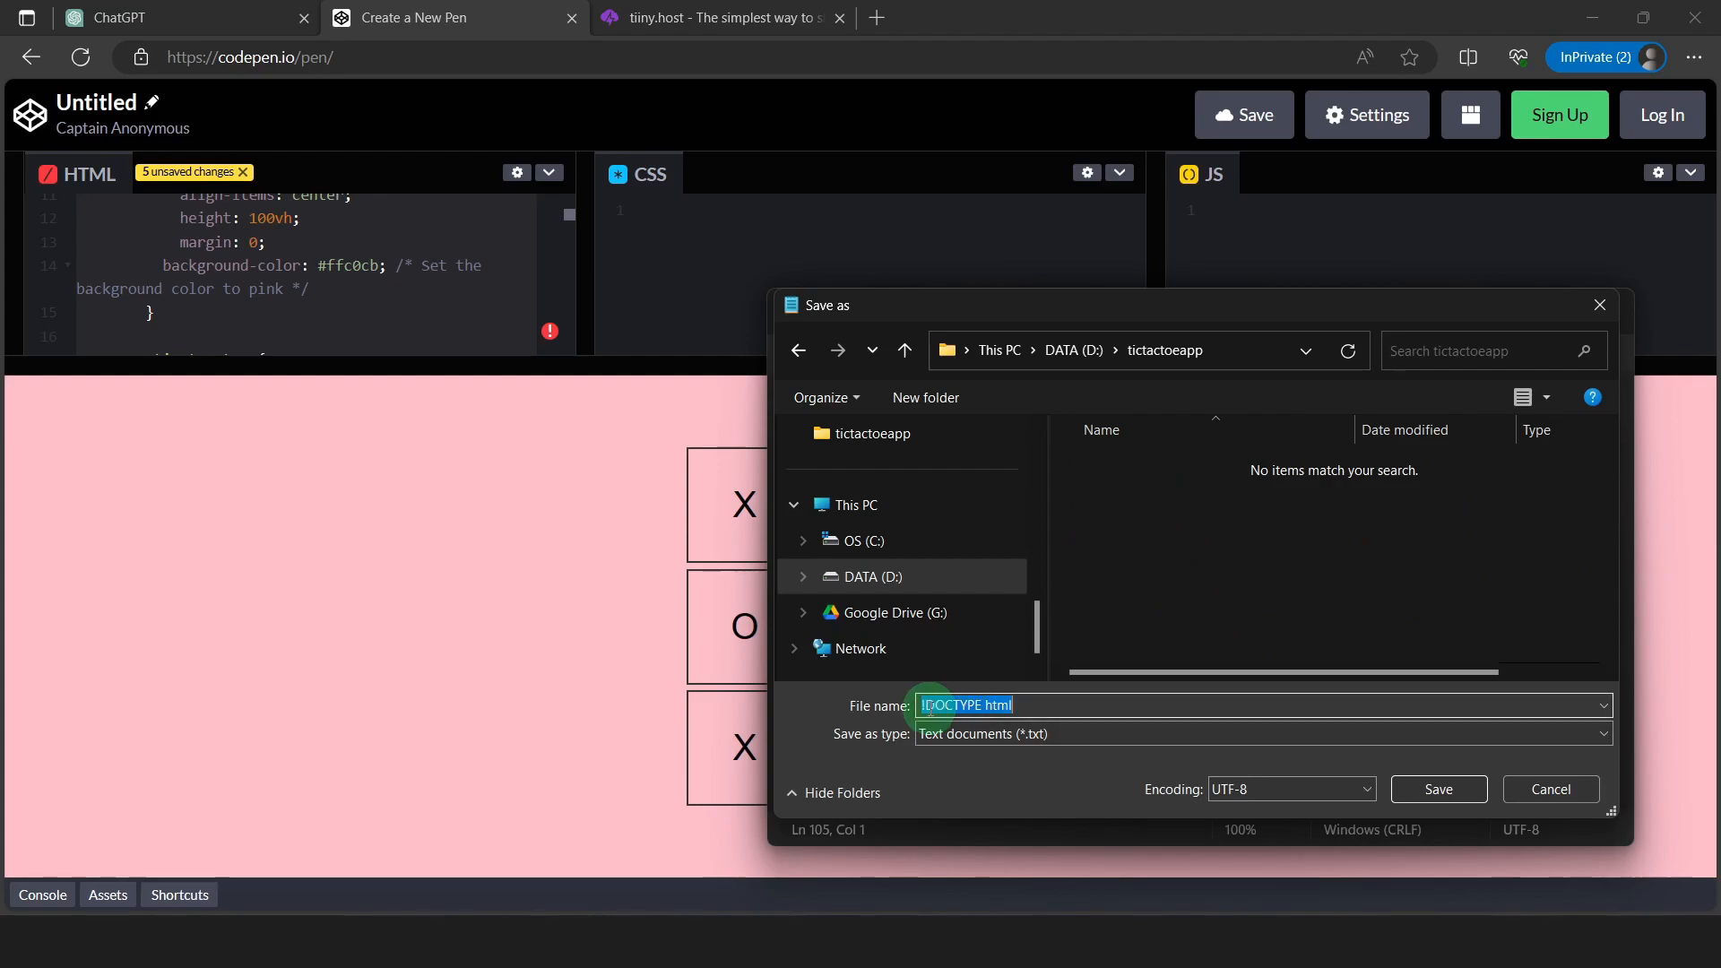
type("inde")
type("x.")
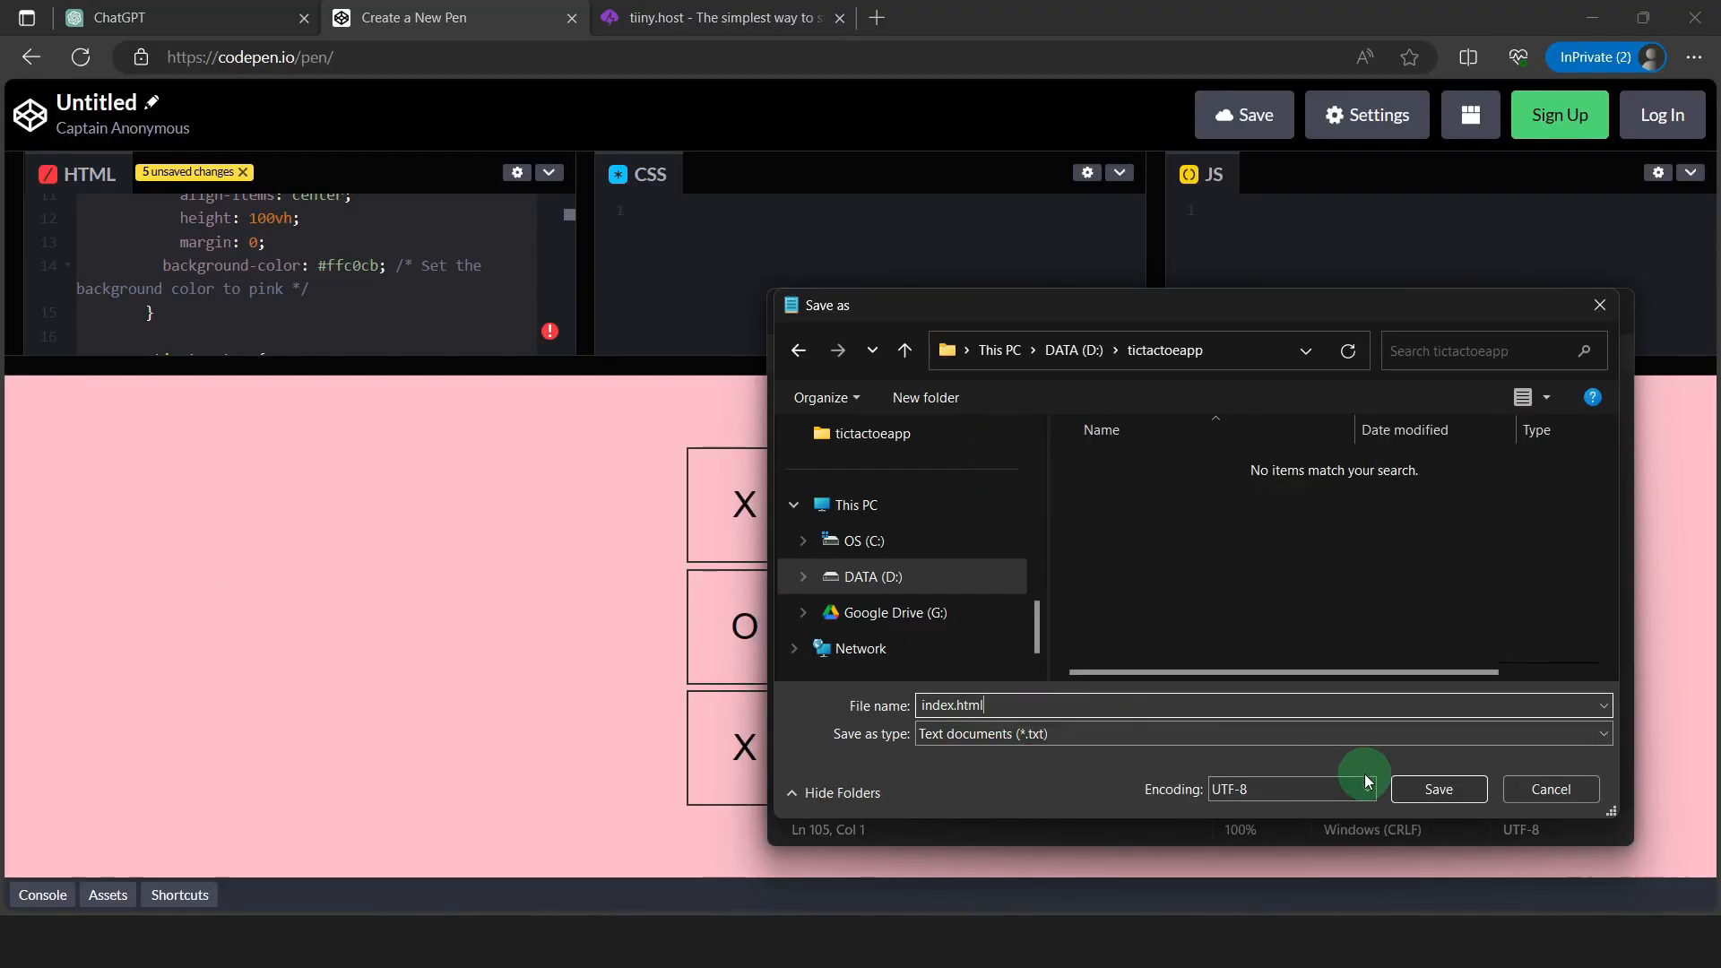
left_click(1595, 766)
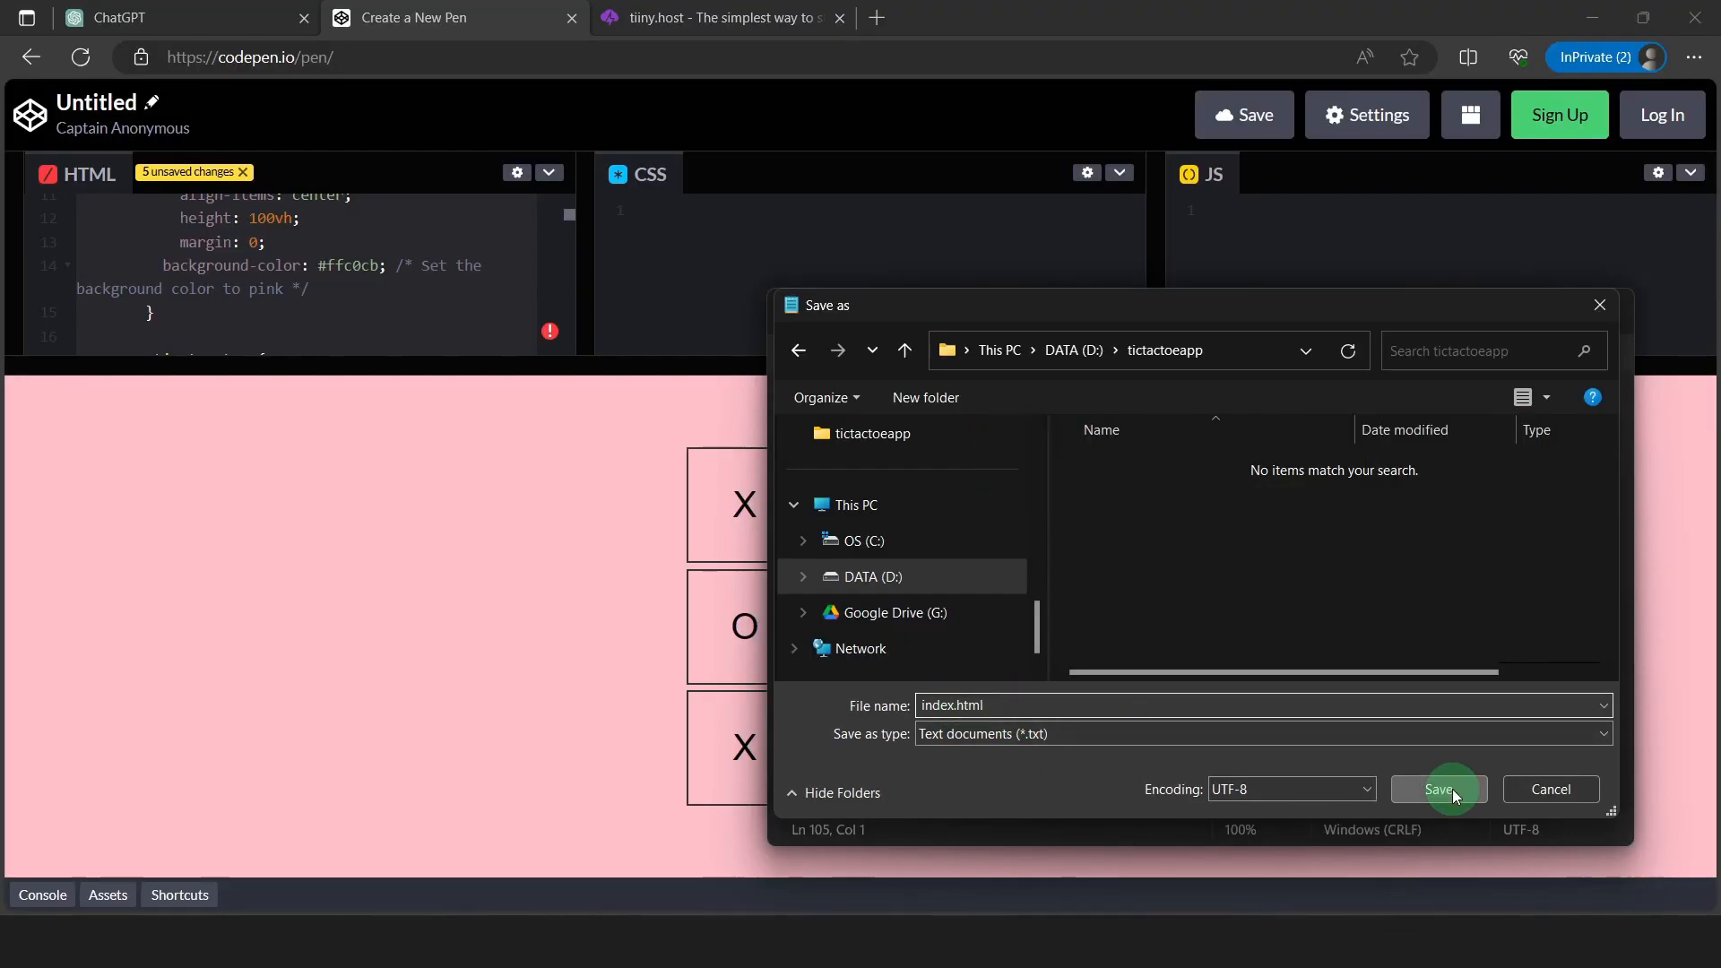
left_click(1588, 308)
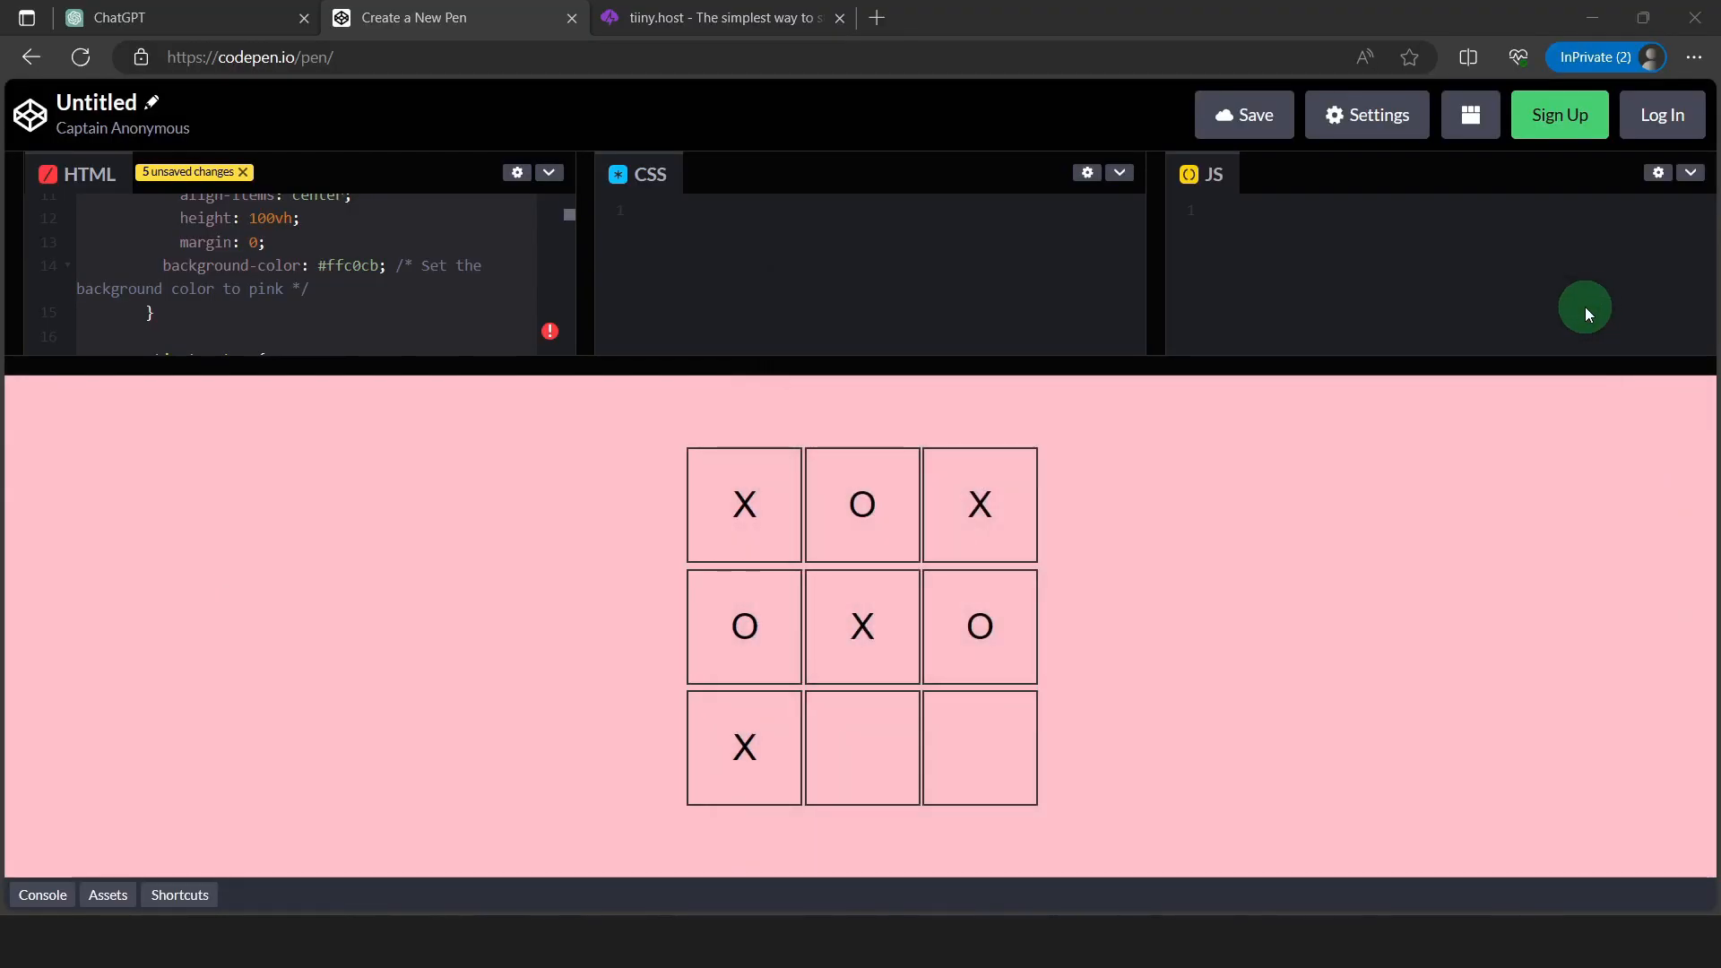
With the tiiny.host page open, compress the tictactoeapp folder on DATA (D:) to a ZIP file in File Explorer, keeping its default name
left_click(717, 18)
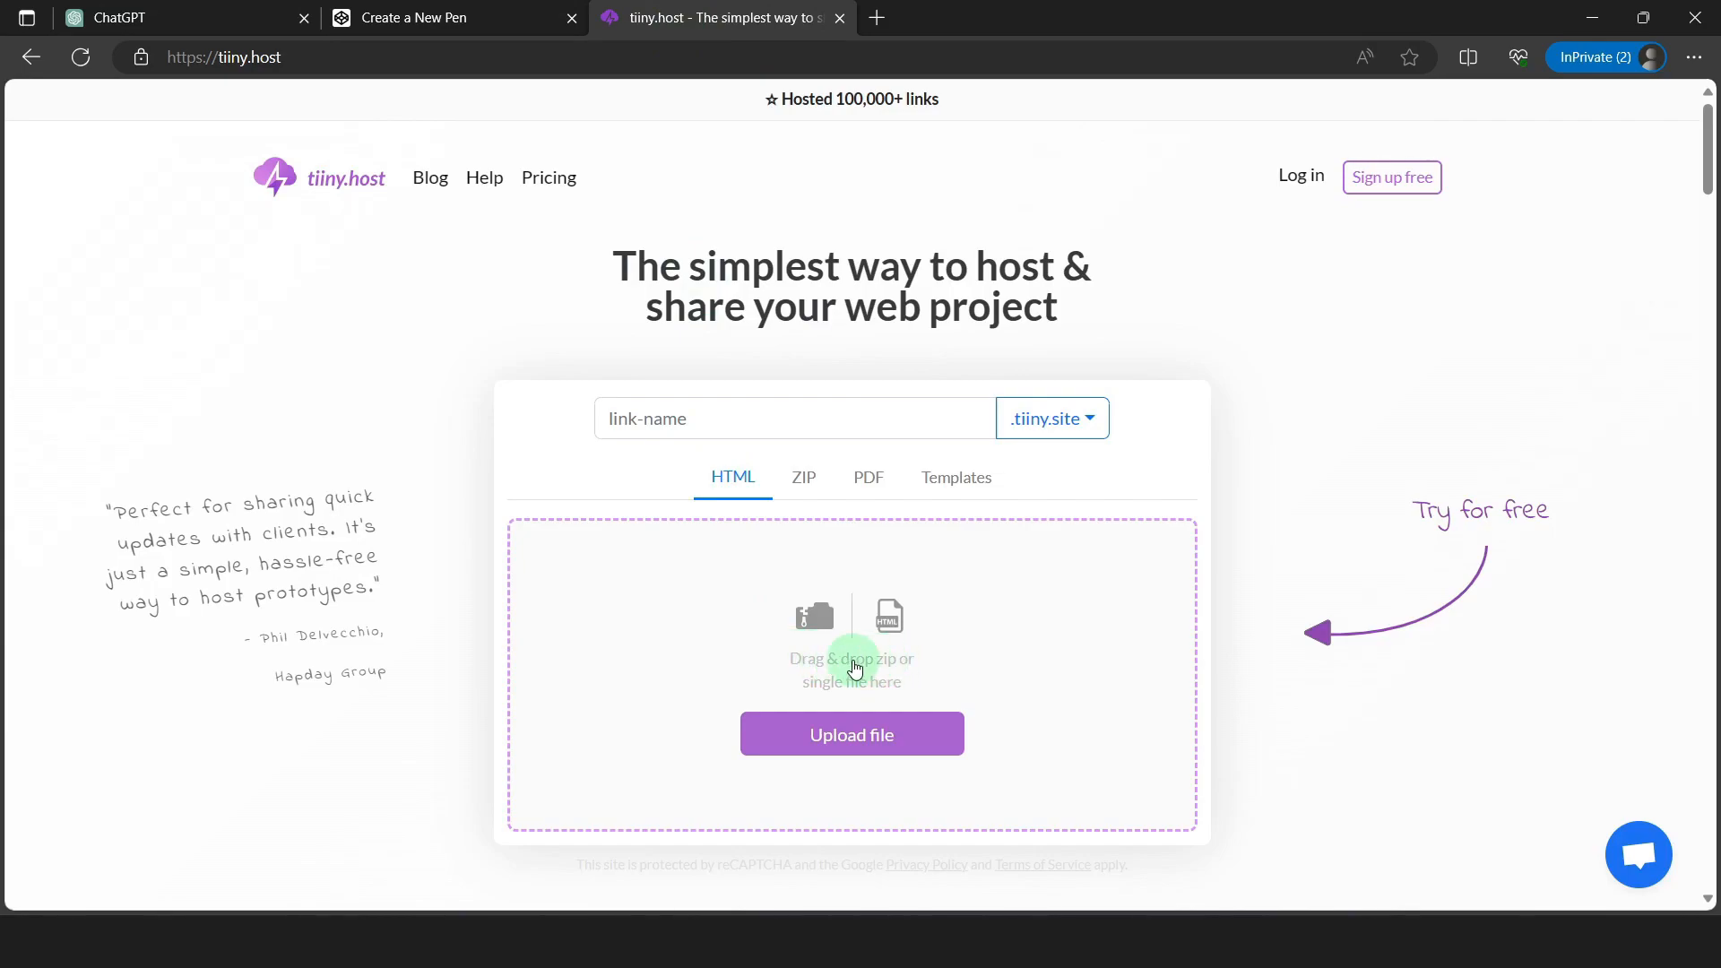
key("super+e")
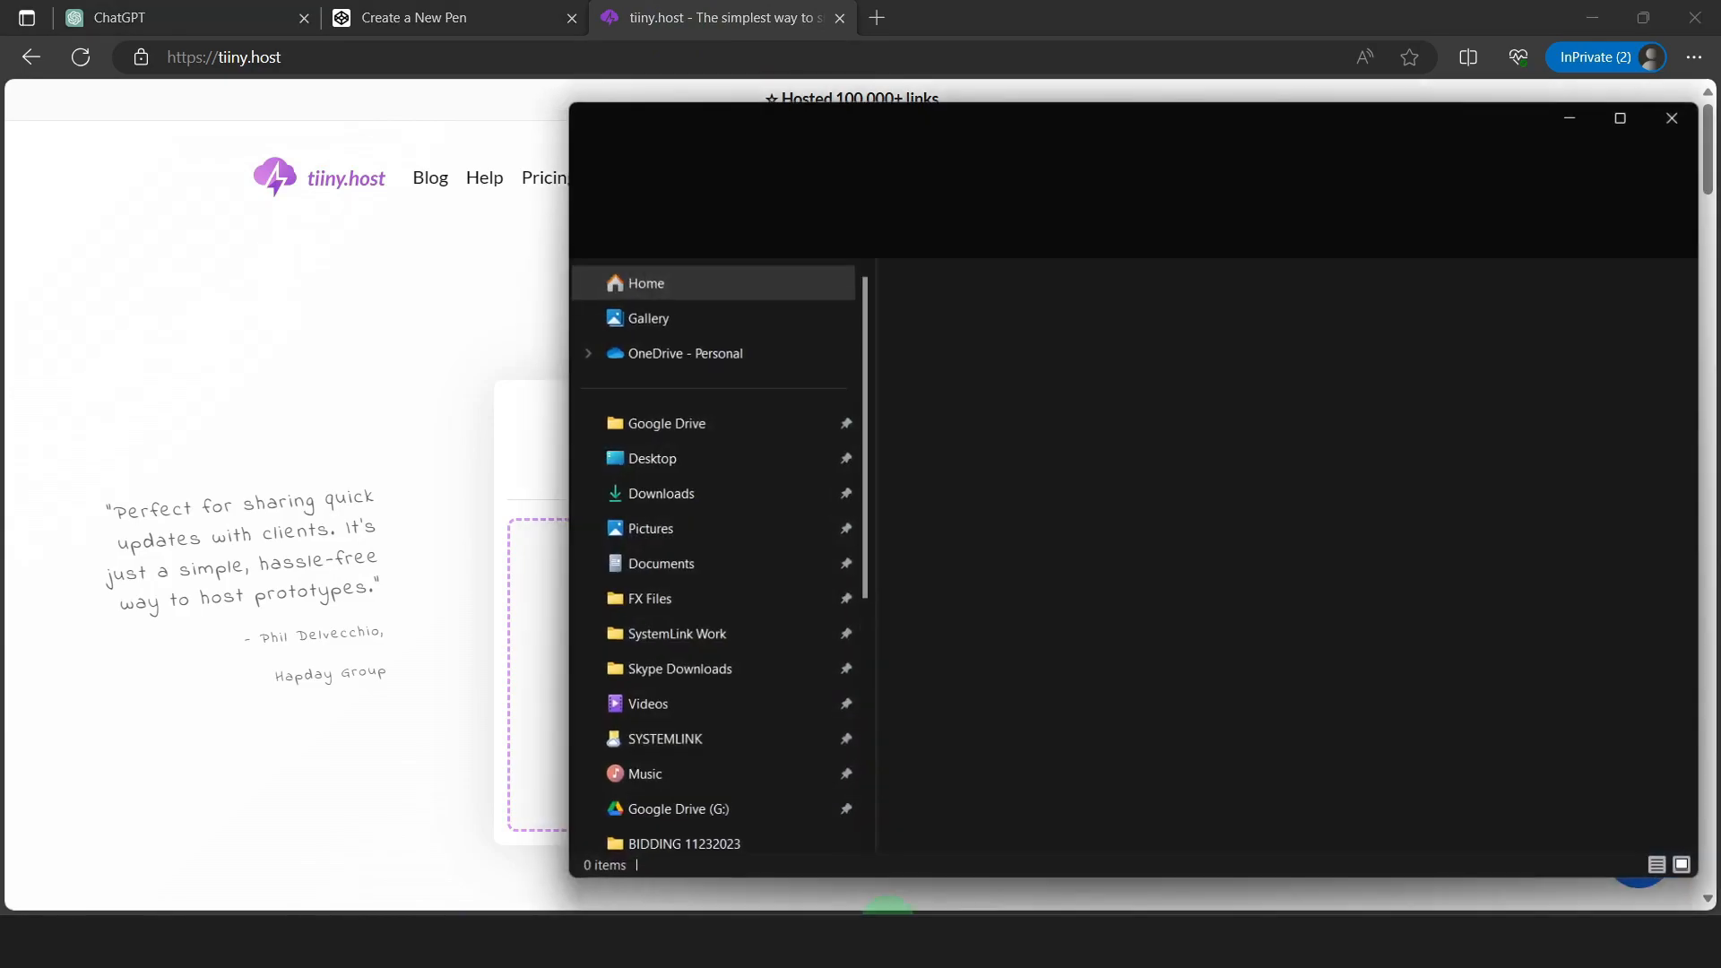
scroll(639, 717, "down", 5)
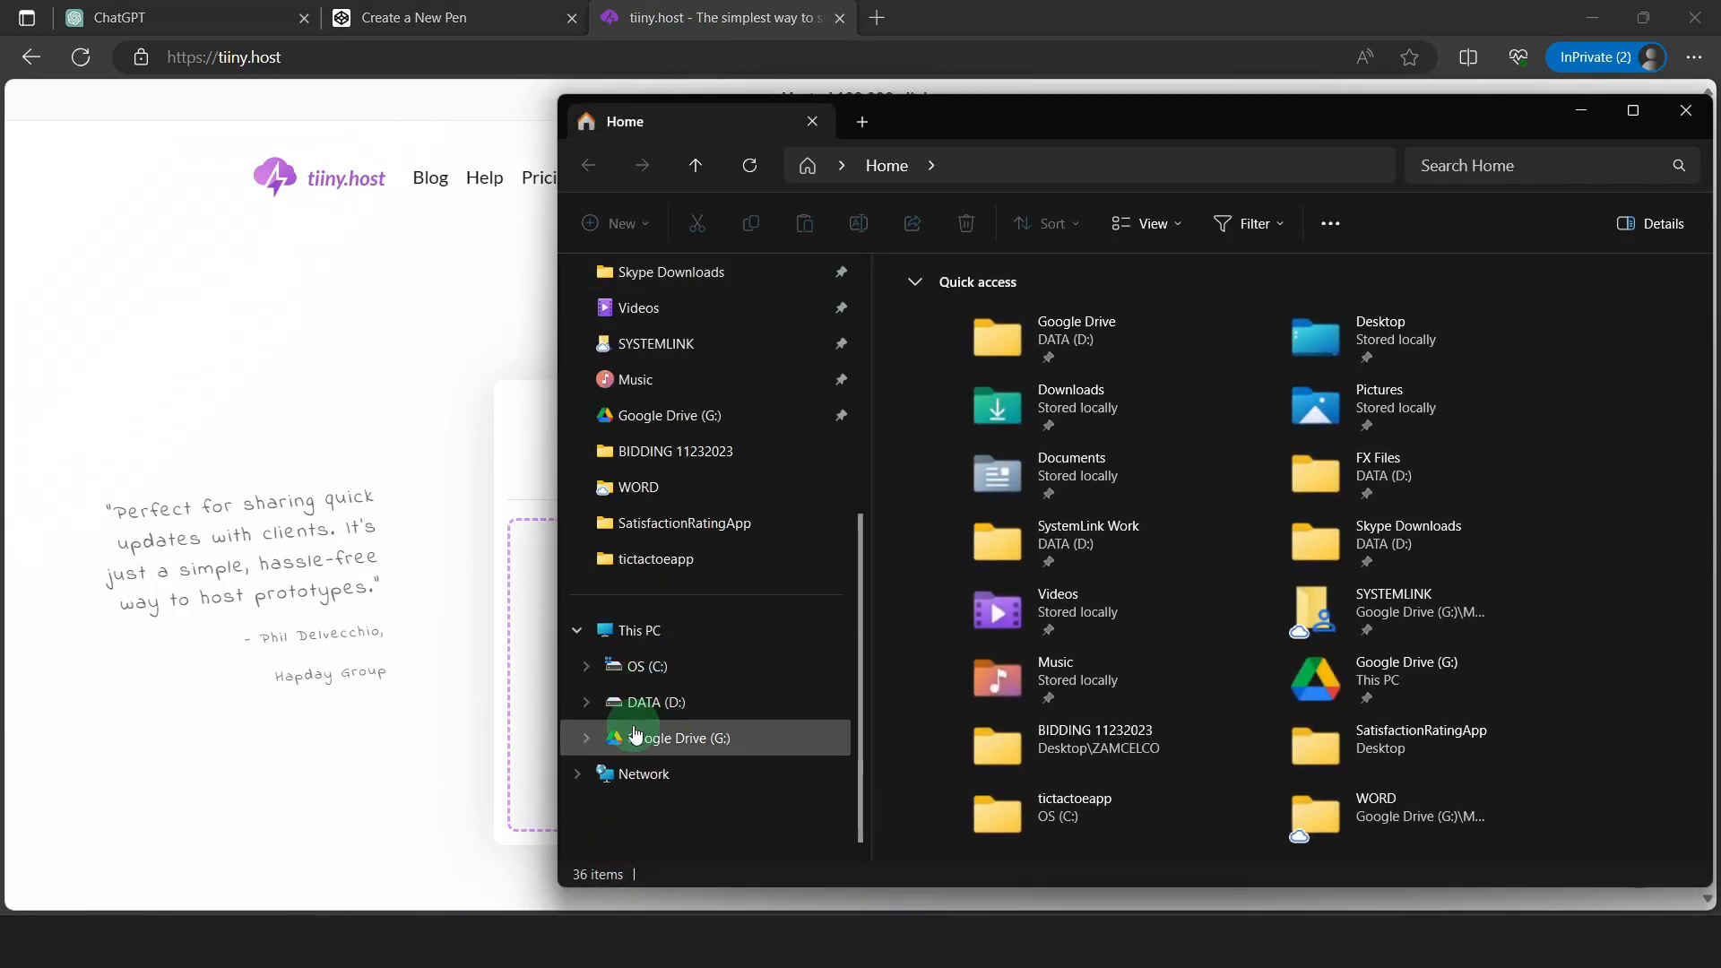
left_click(644, 708)
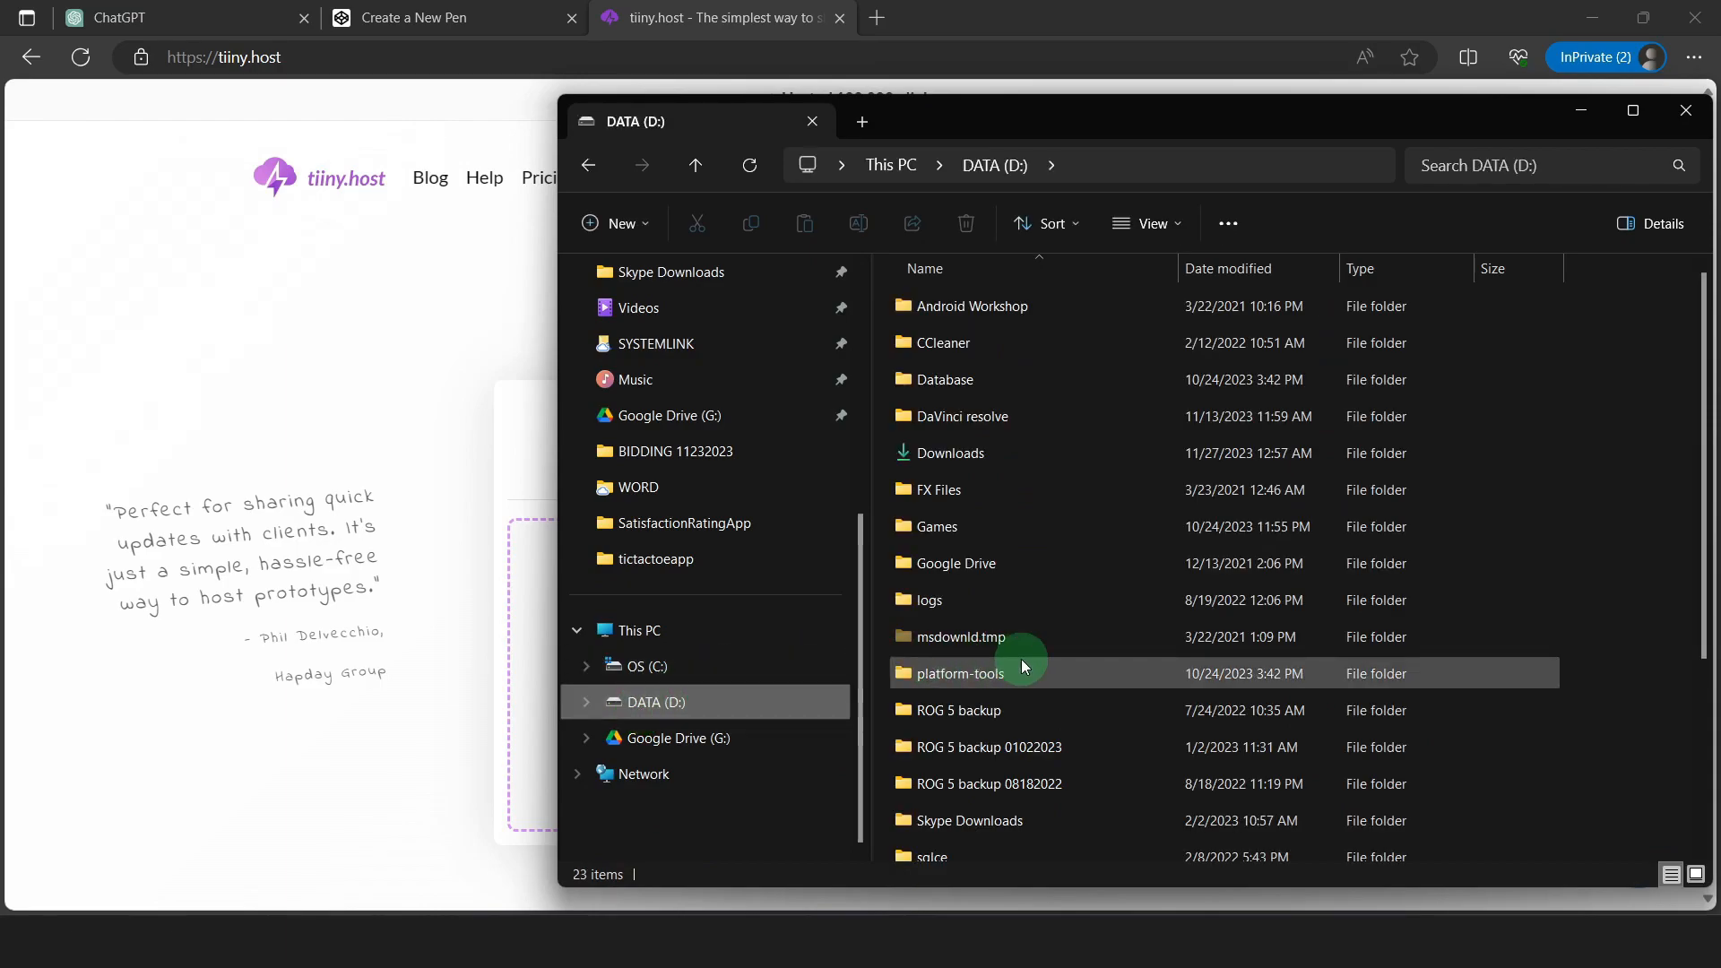
scroll(1021, 659, "down", 3)
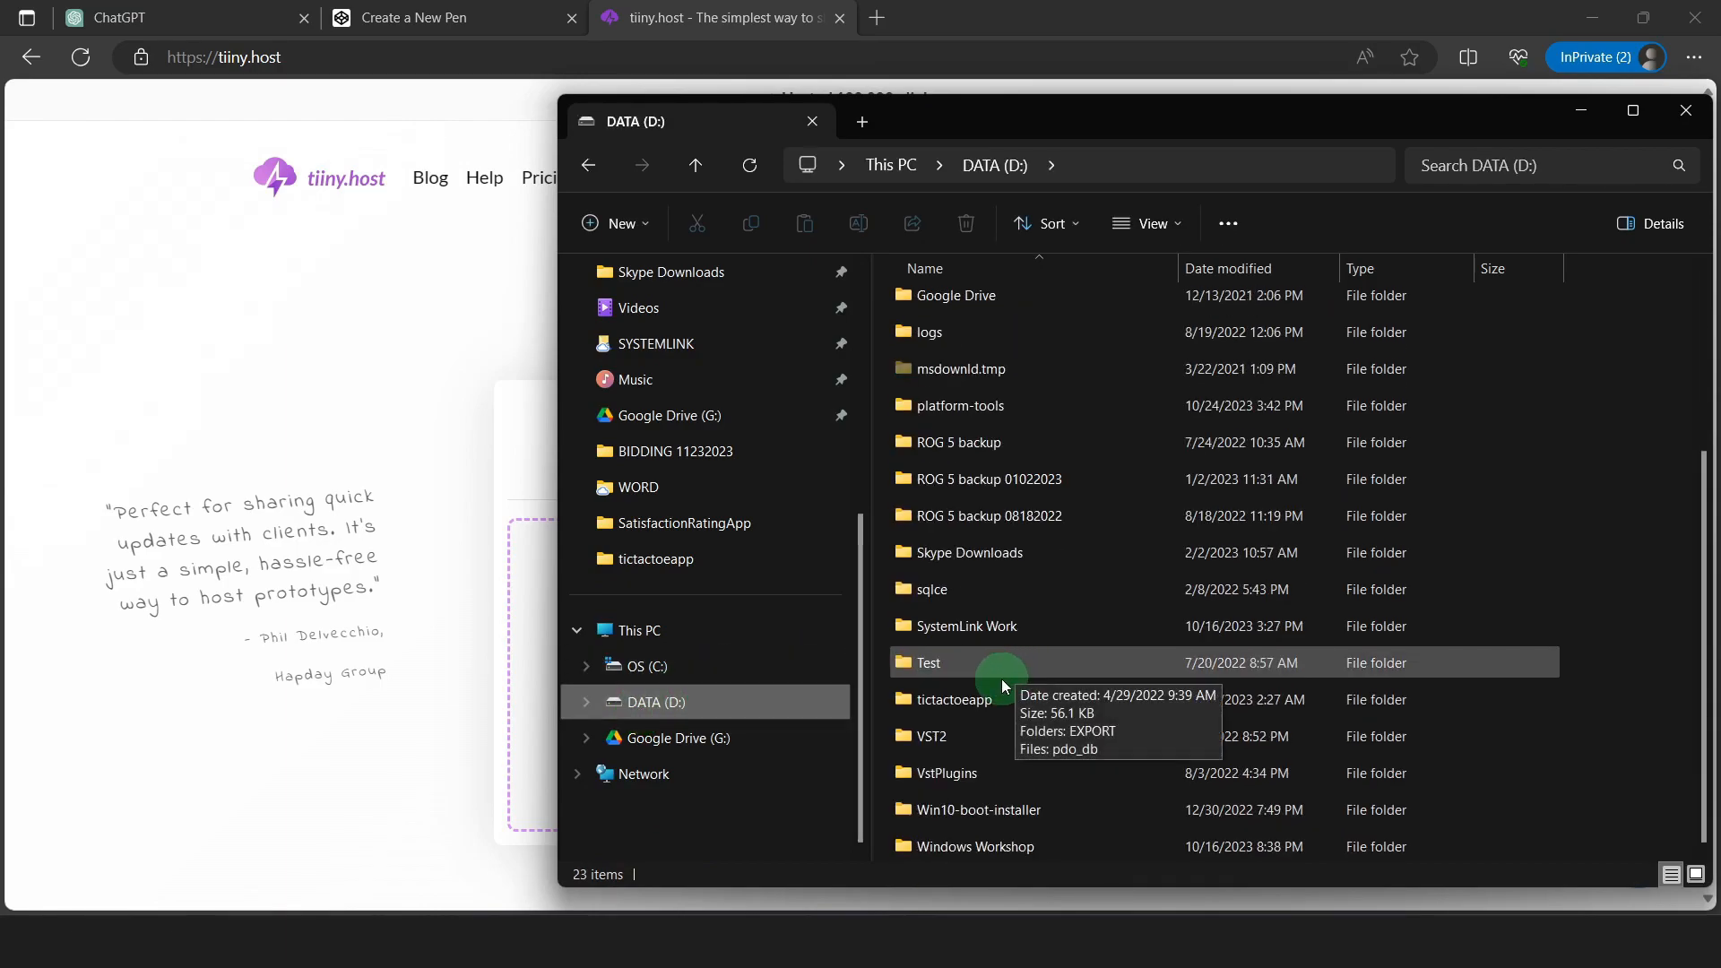
left_click(986, 700)
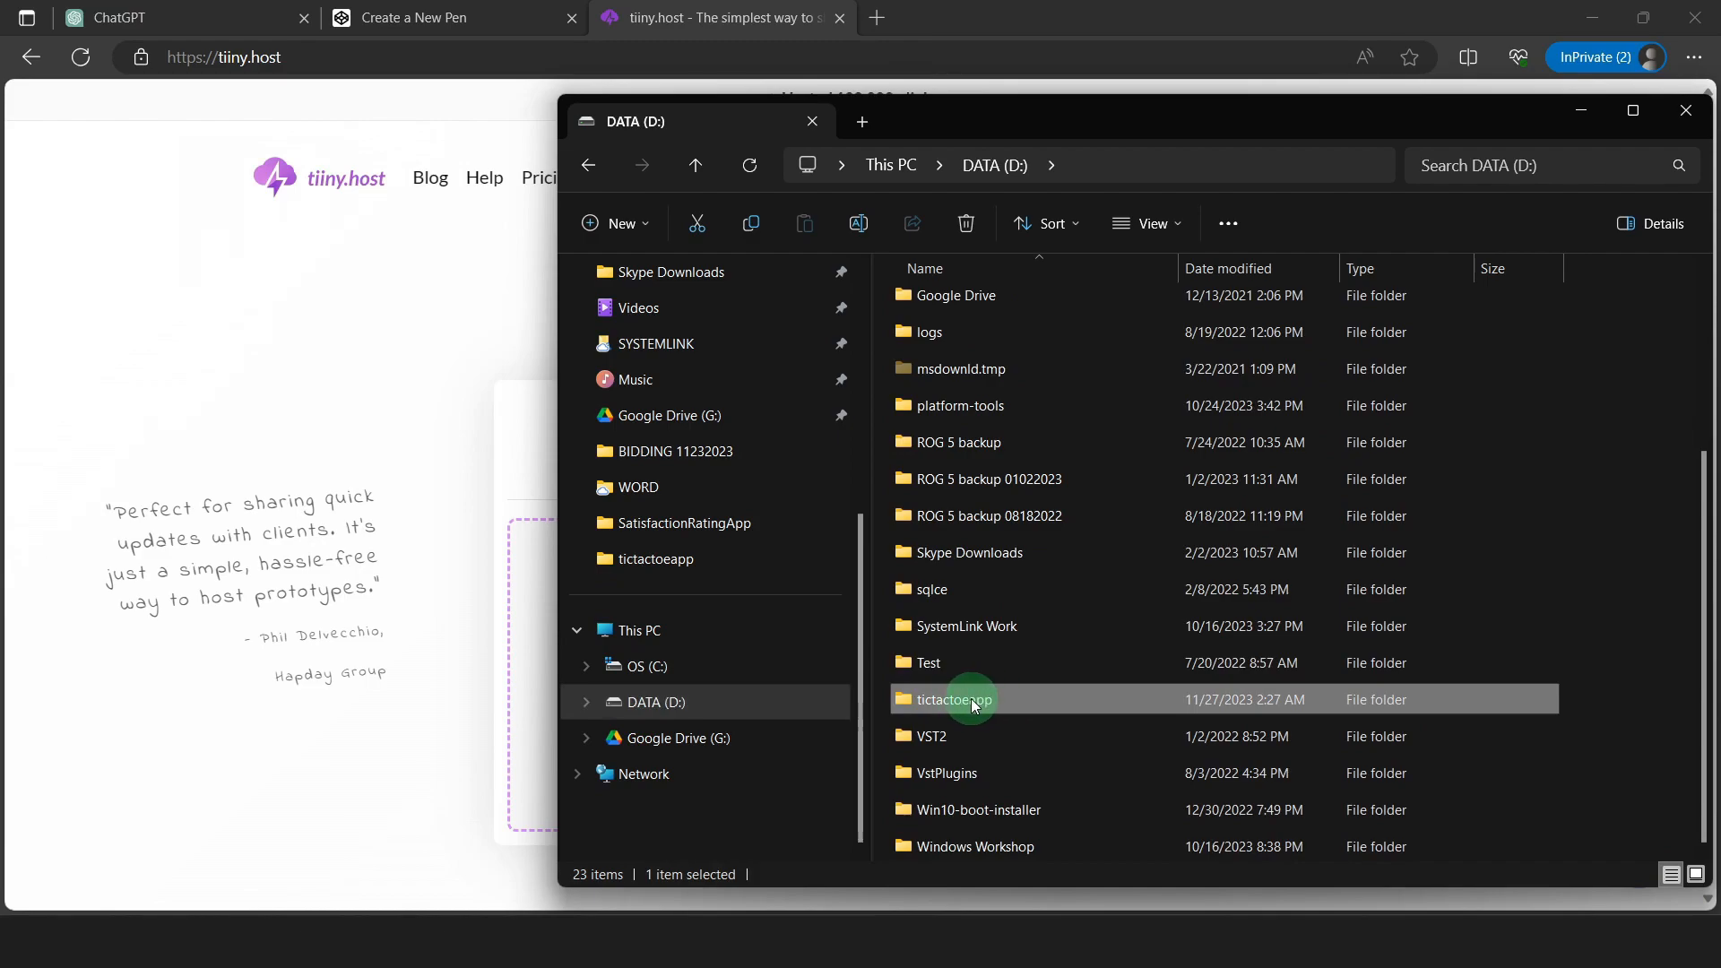
right_click(972, 703)
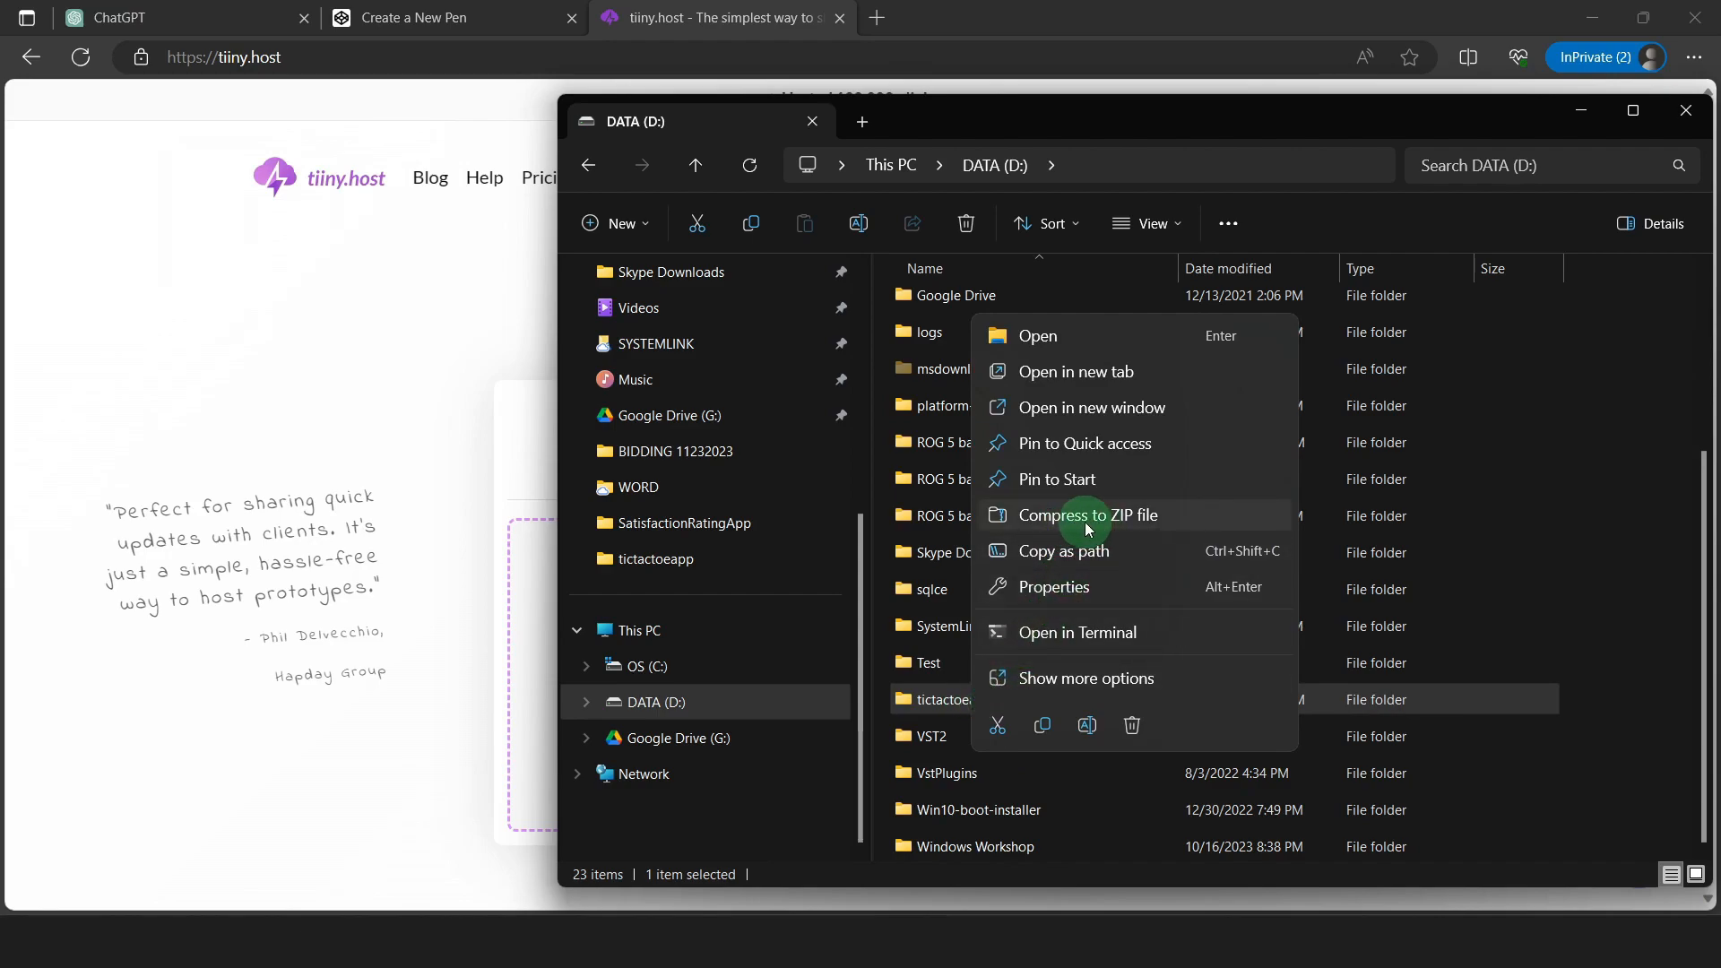
left_click(1142, 515)
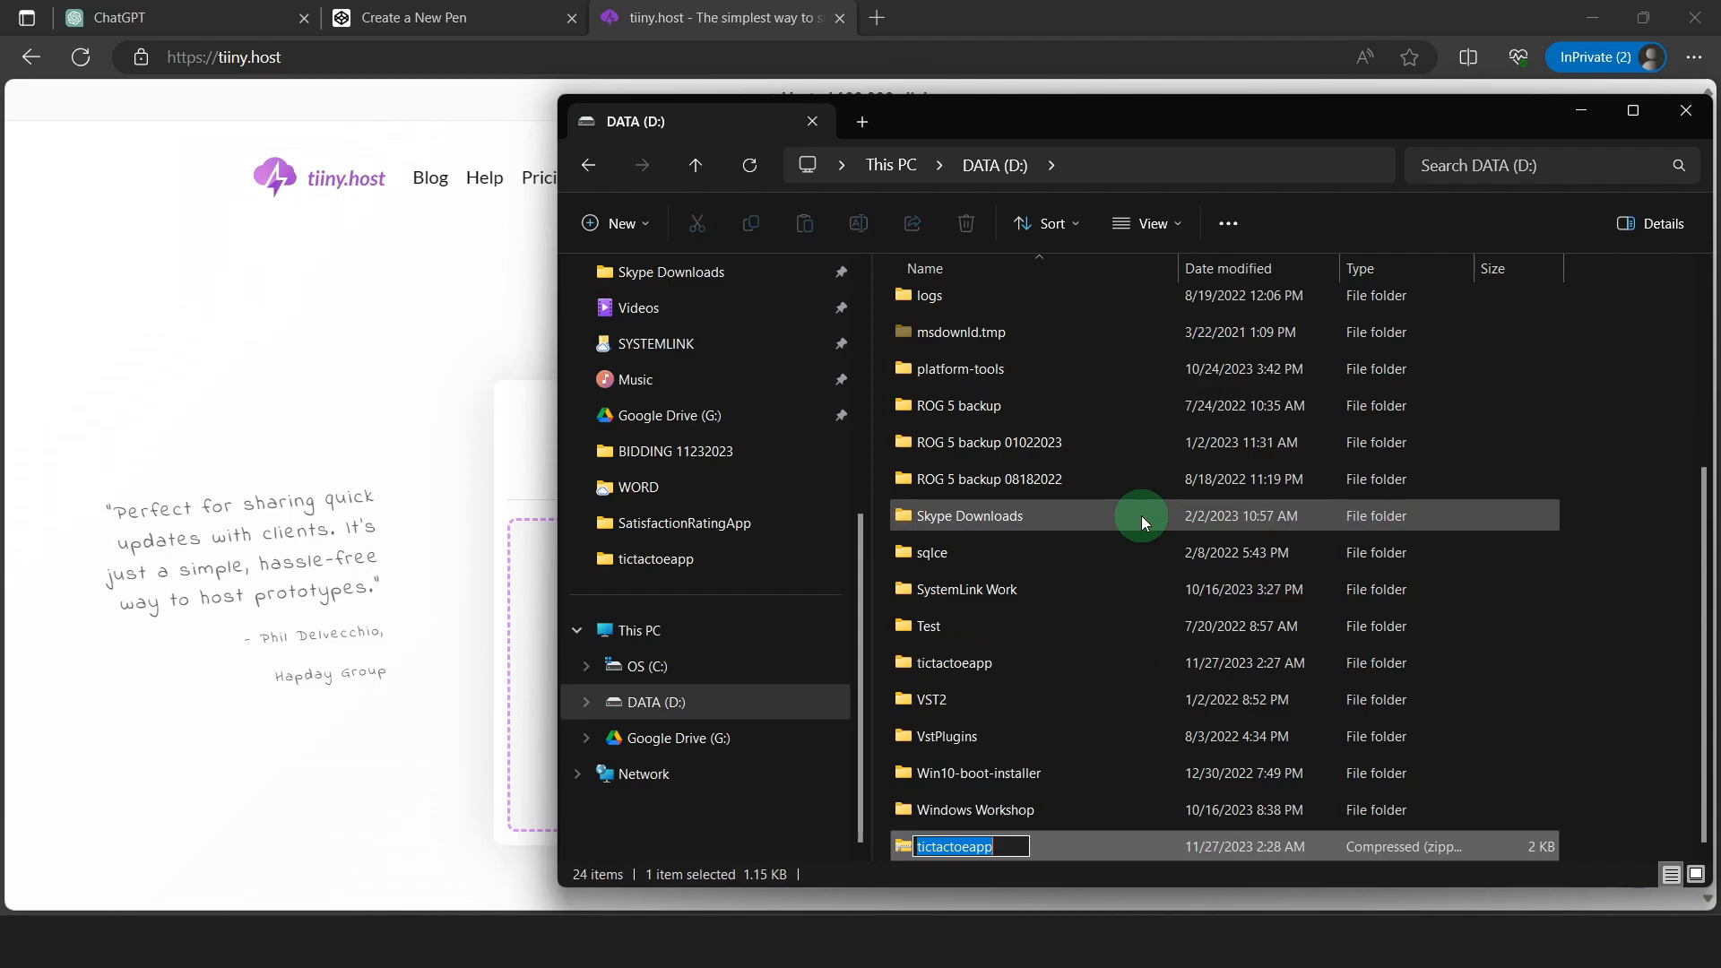
left_click(900, 848)
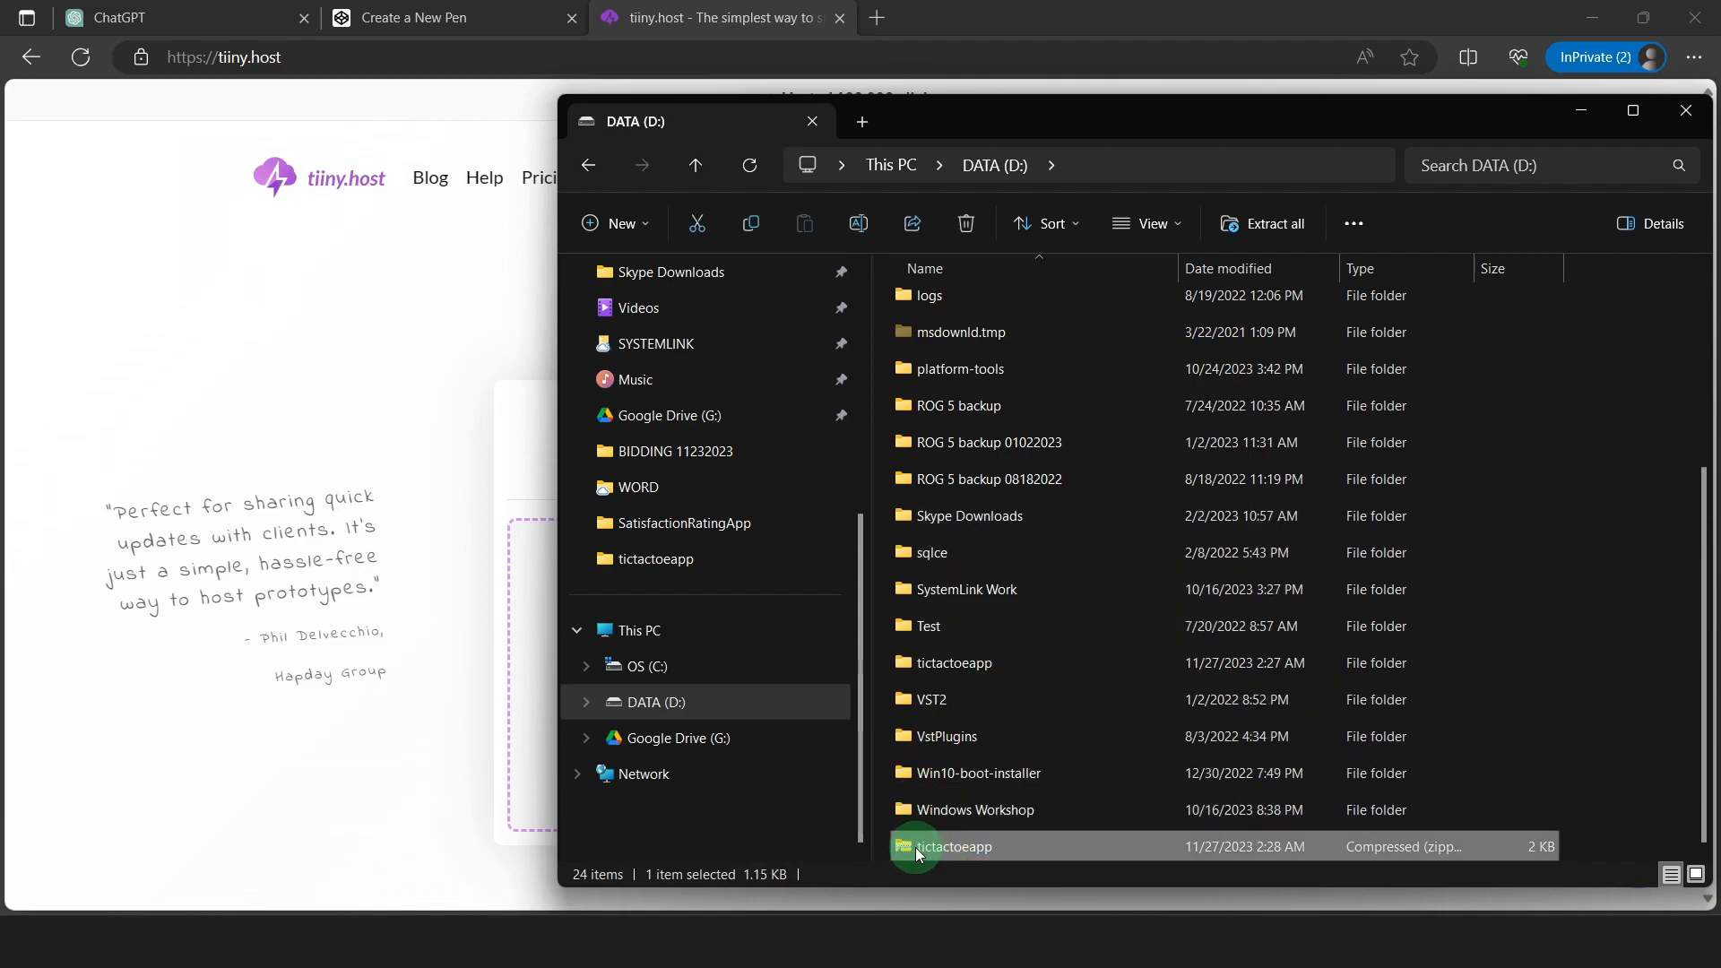
Upload the tictactoeapp ZIP to tiiny.host and try to publish it under the link name tictactoeapp with Google email verification
left_click_drag(916, 120, 1506, 103)
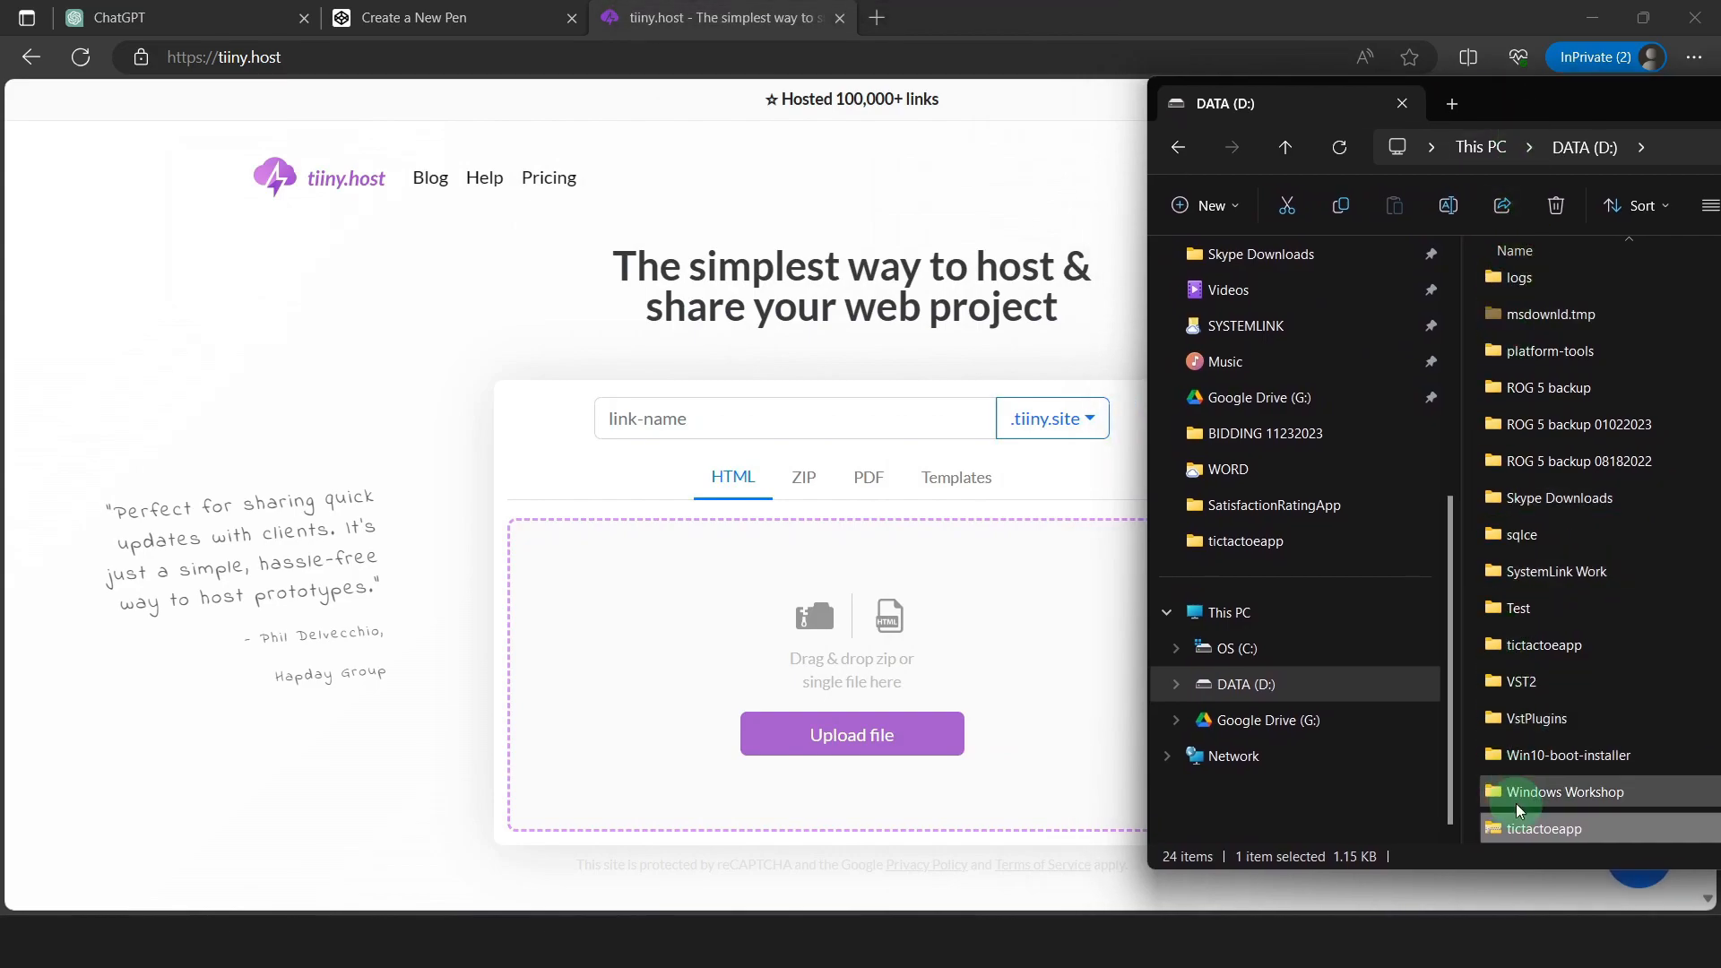
left_click_drag(1531, 831, 804, 634)
left_click(635, 419)
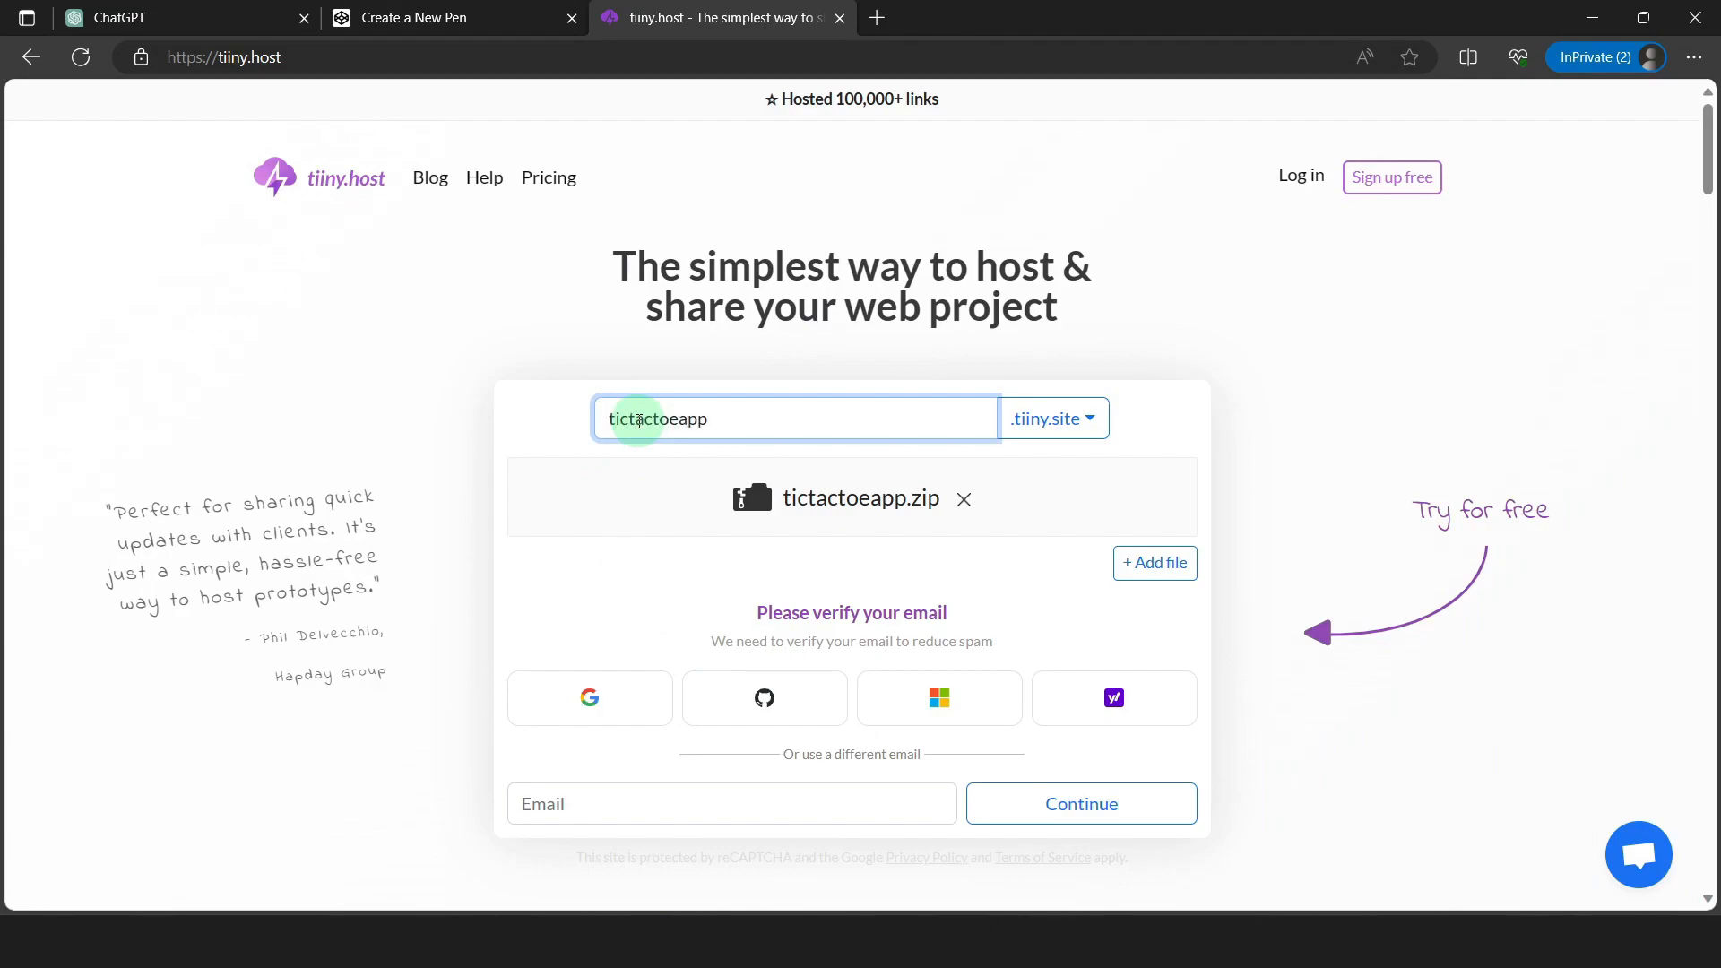
left_click(591, 702)
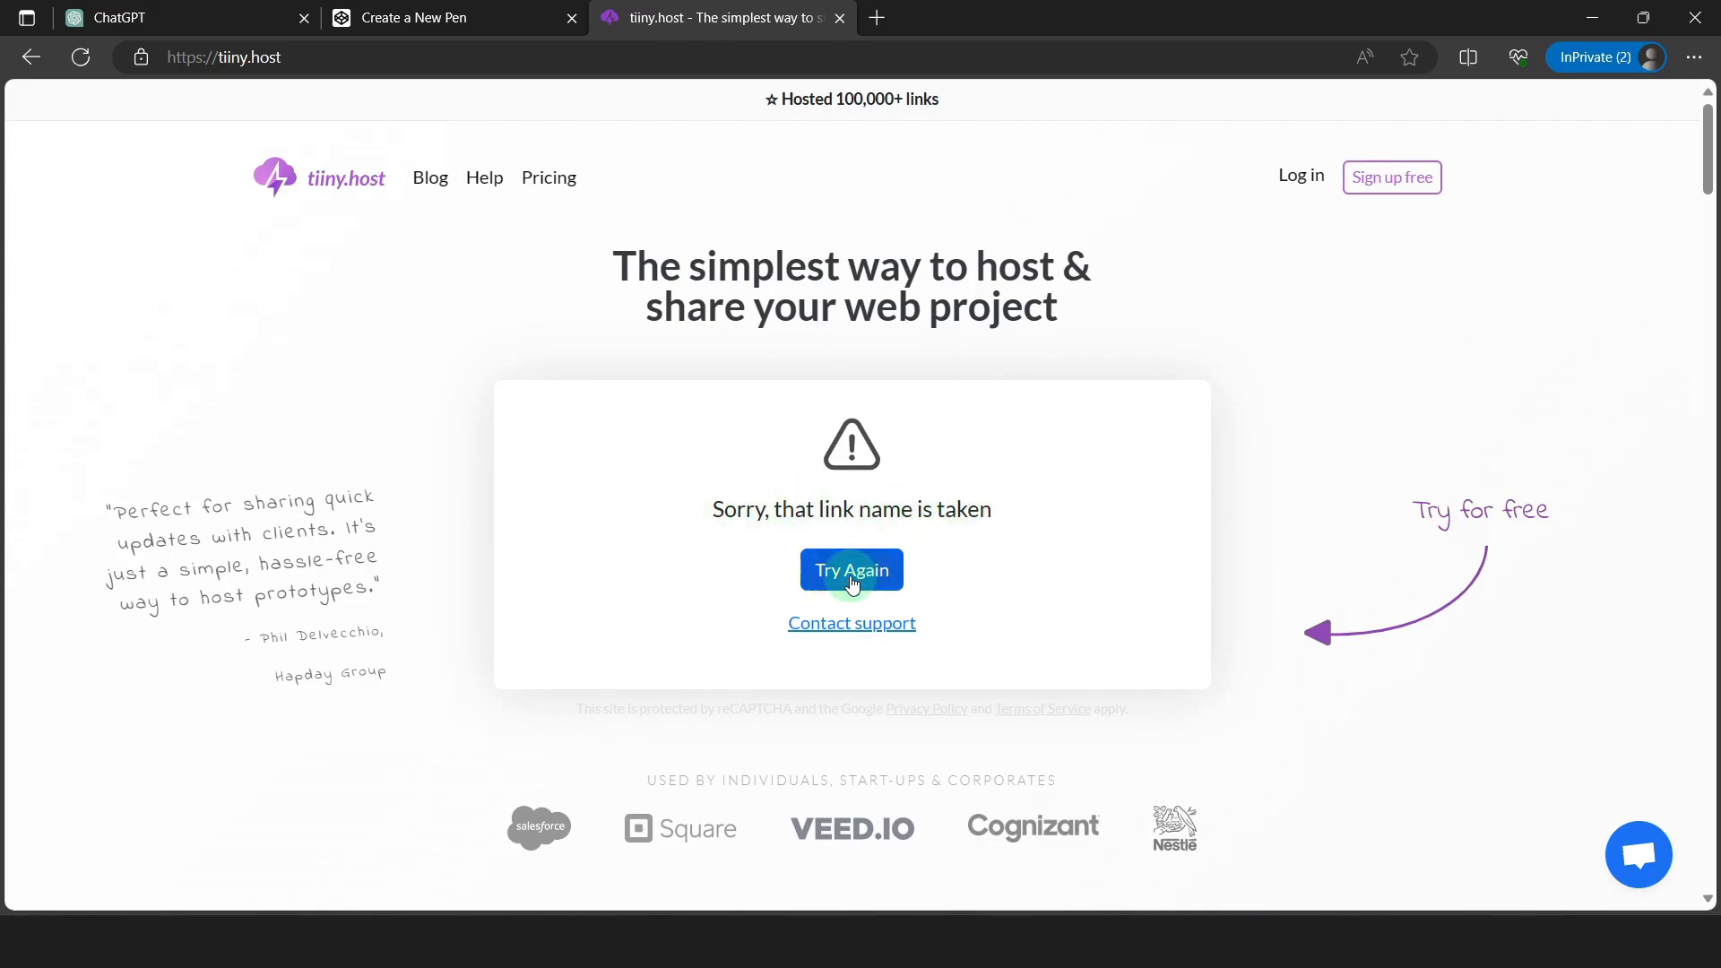
Retry publishing with the link name tiiicapp, using Google email verification, and submit the welcome questionnaire
left_click(852, 583)
left_click_drag(718, 419, 583, 419)
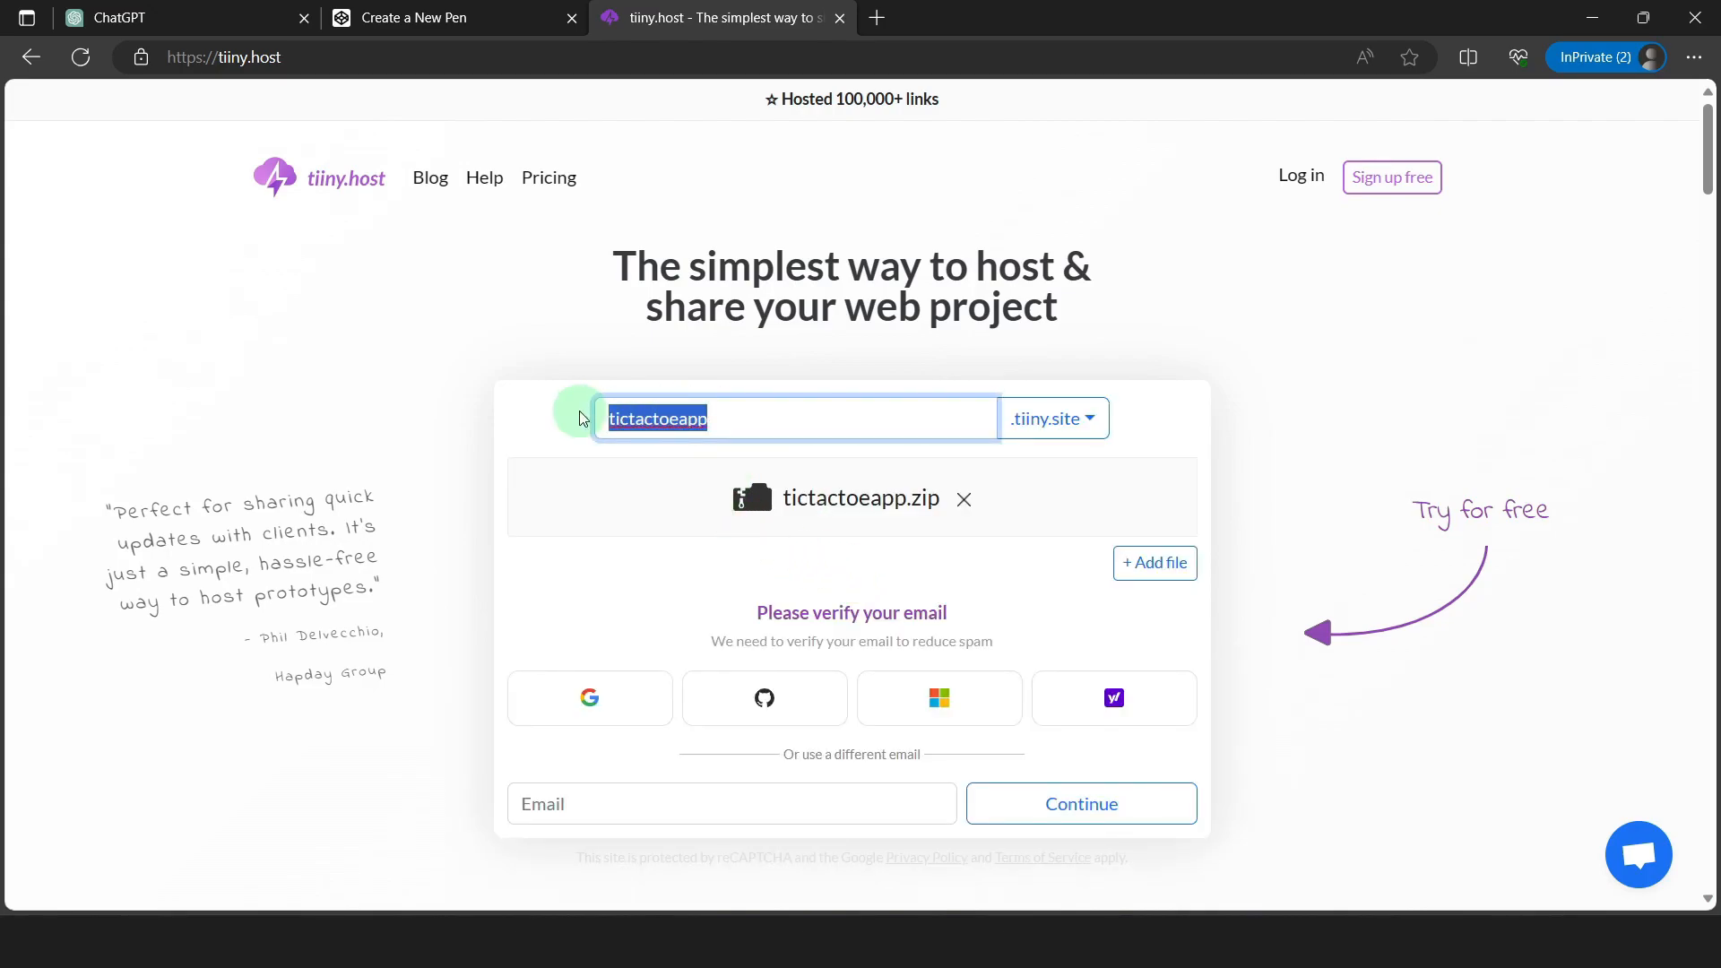
type("ti")
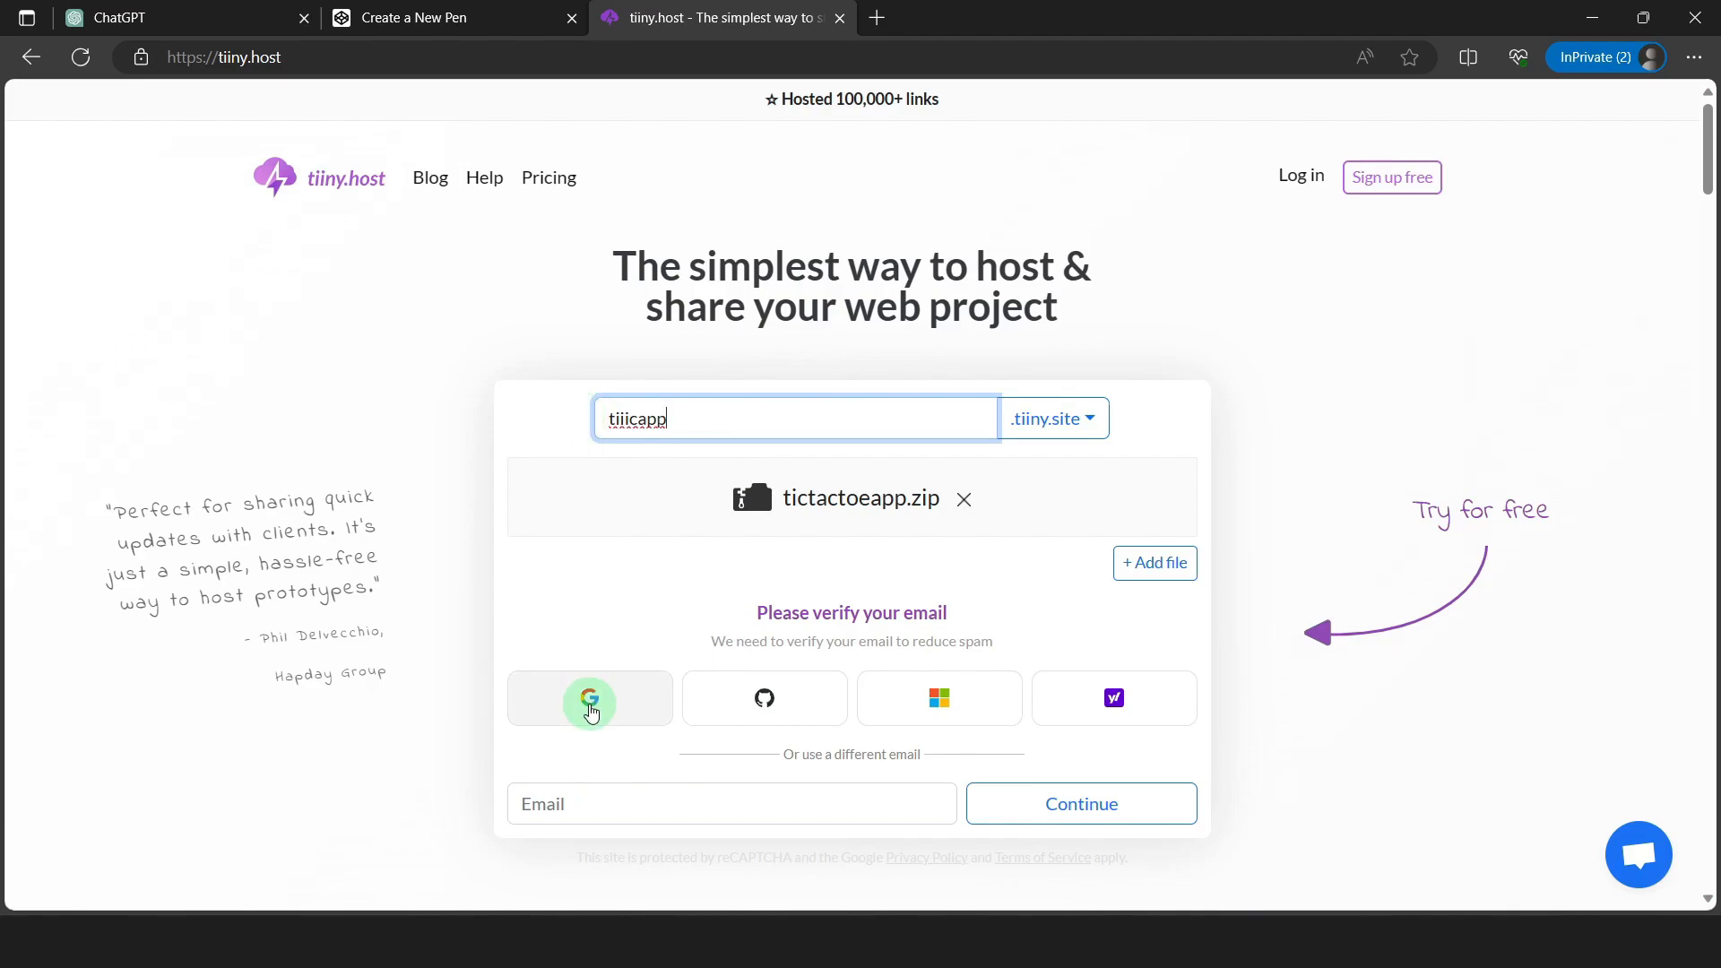
left_click(589, 700)
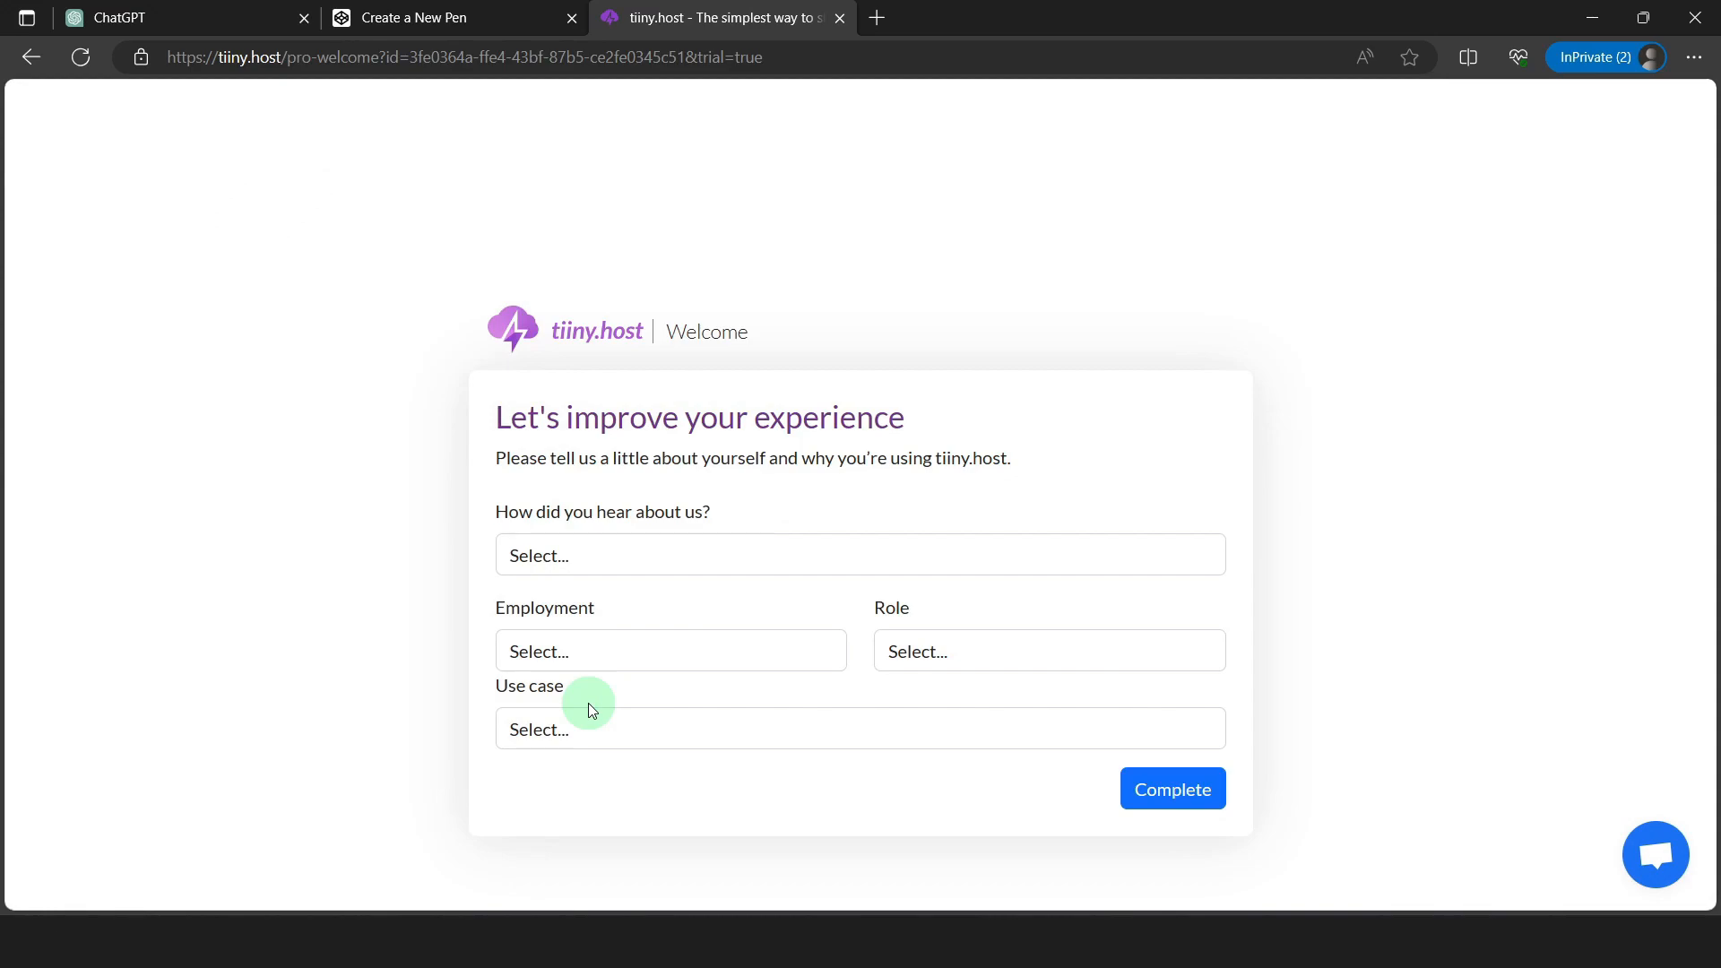
left_click(1160, 793)
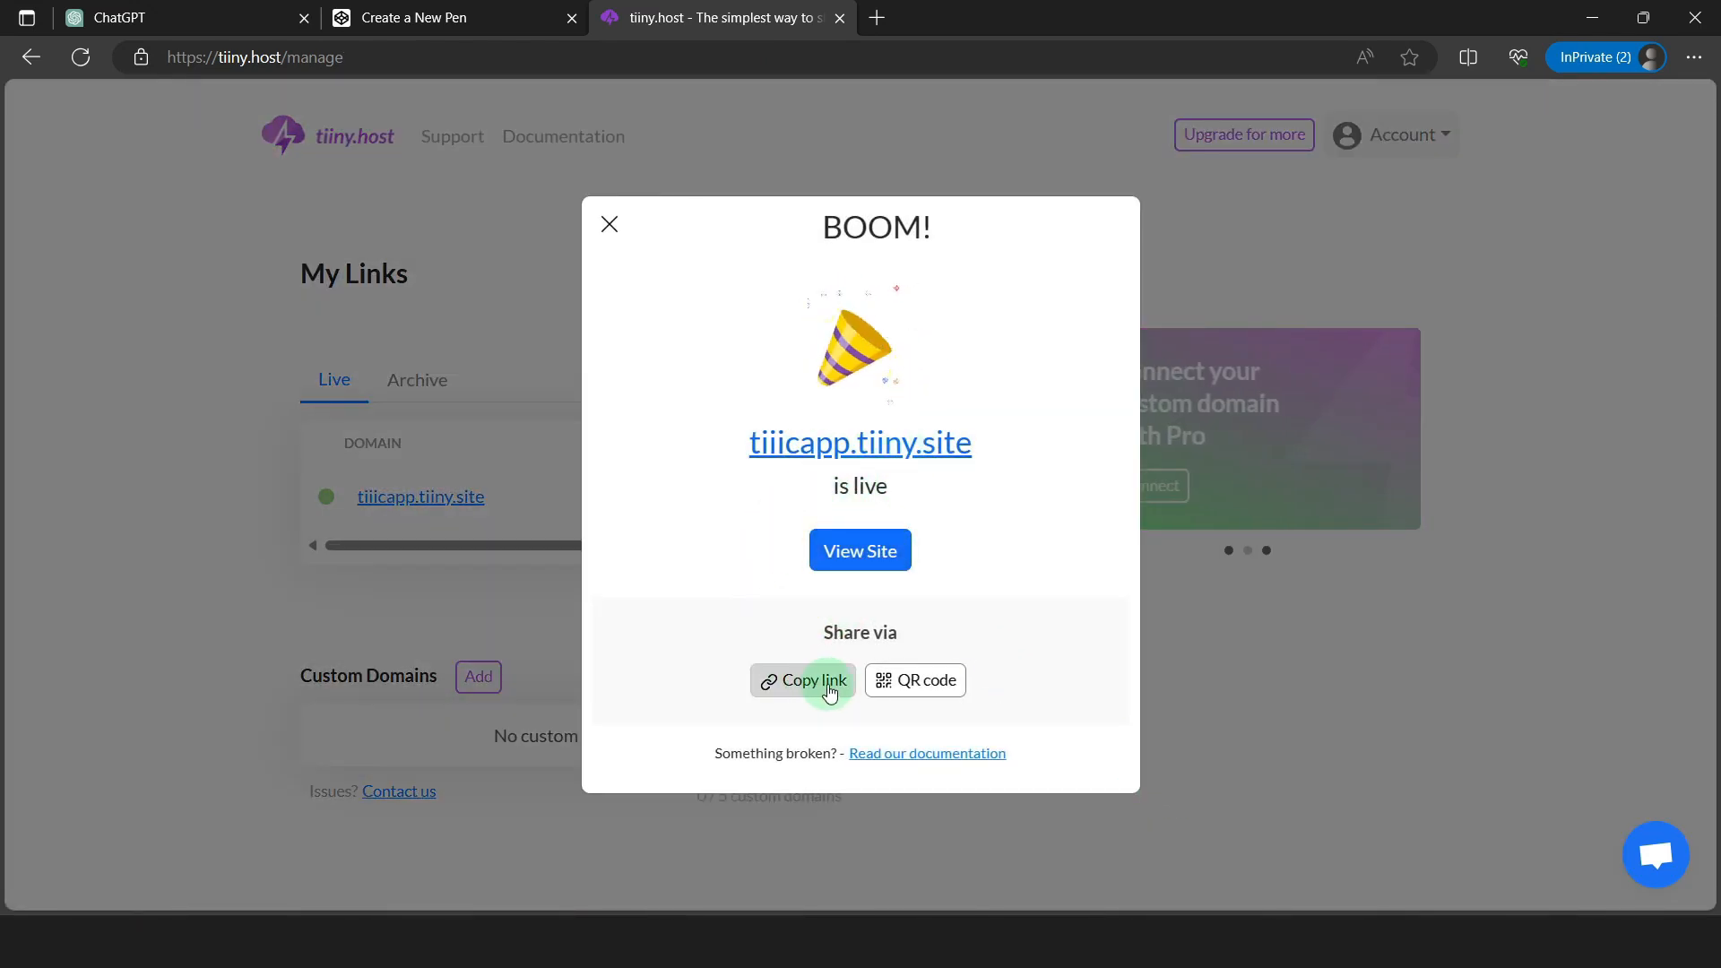
Open the published tiiicapp.tiiny.site and test the game, placing X down the left column and O in the centre and top-middle cells
left_click(850, 549)
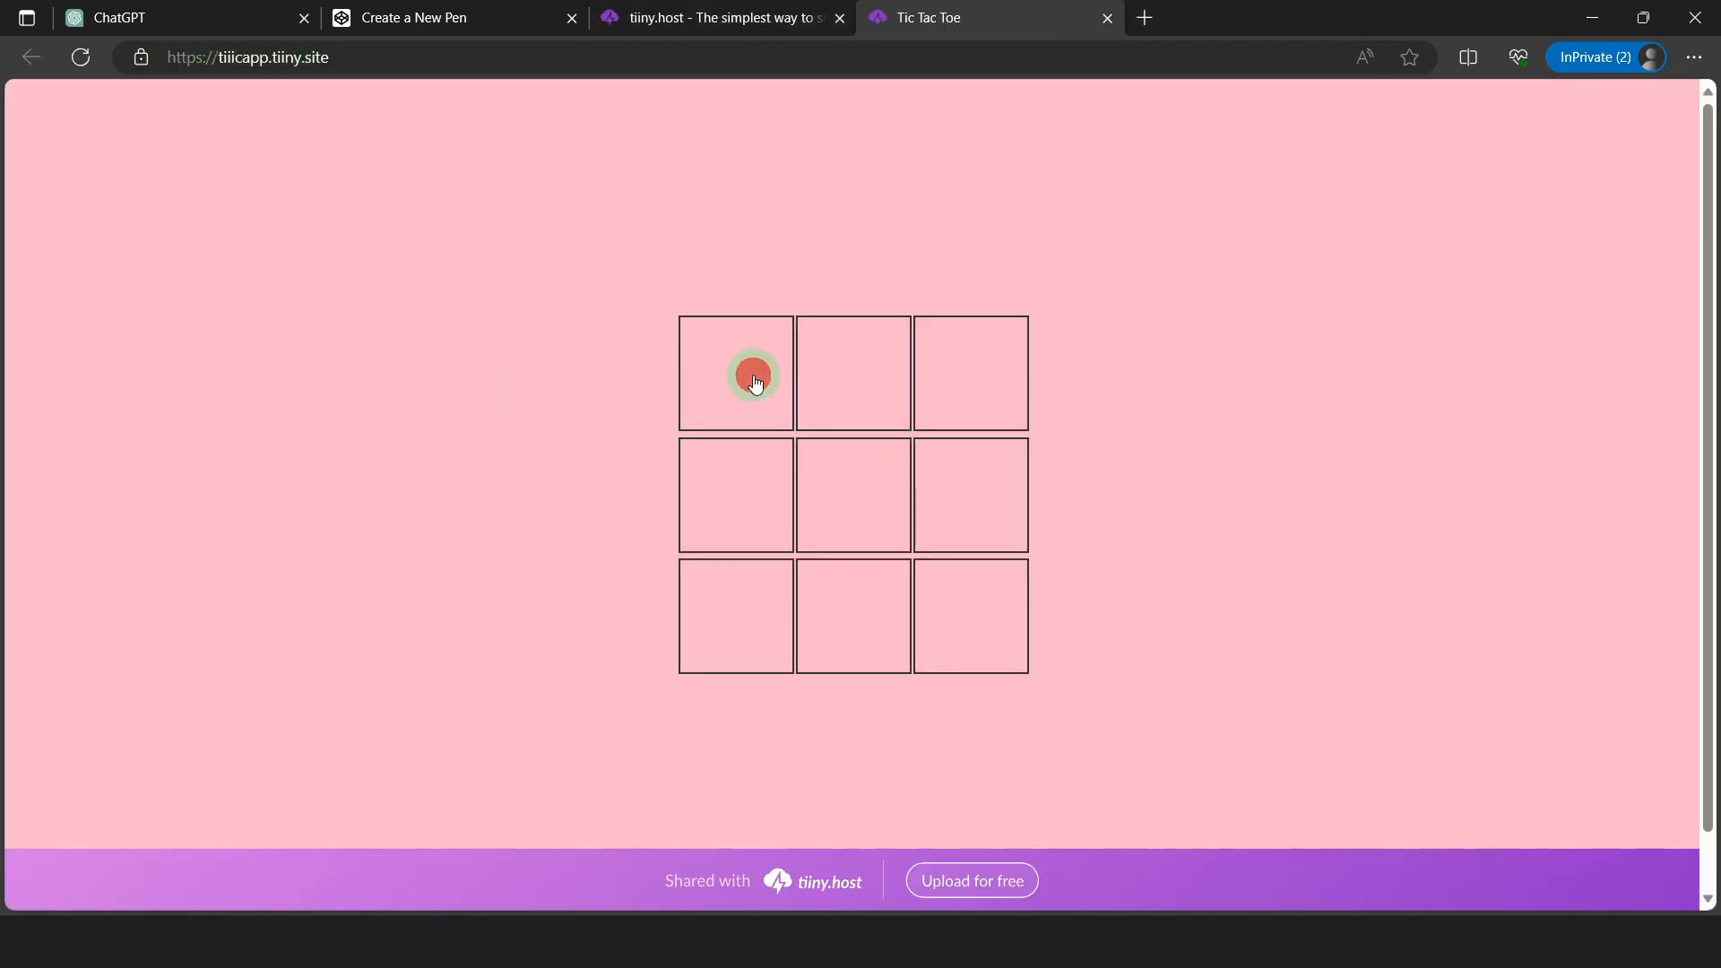
left_click(835, 503)
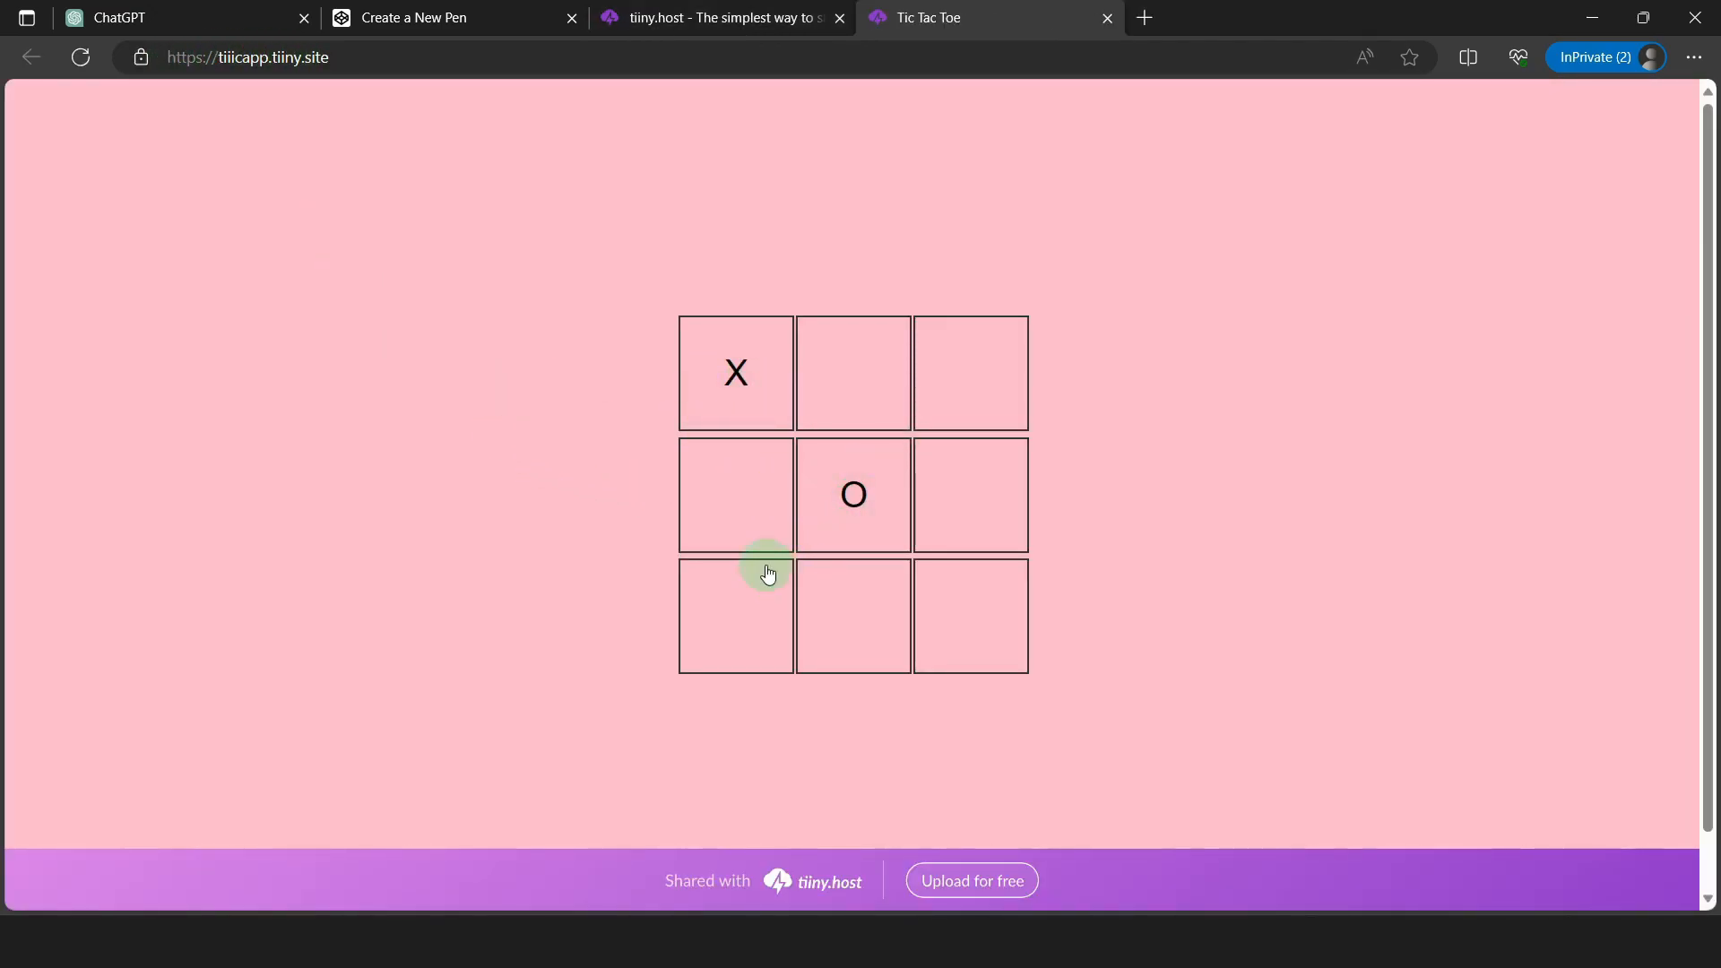
left_click(781, 630)
left_click(1068, 188)
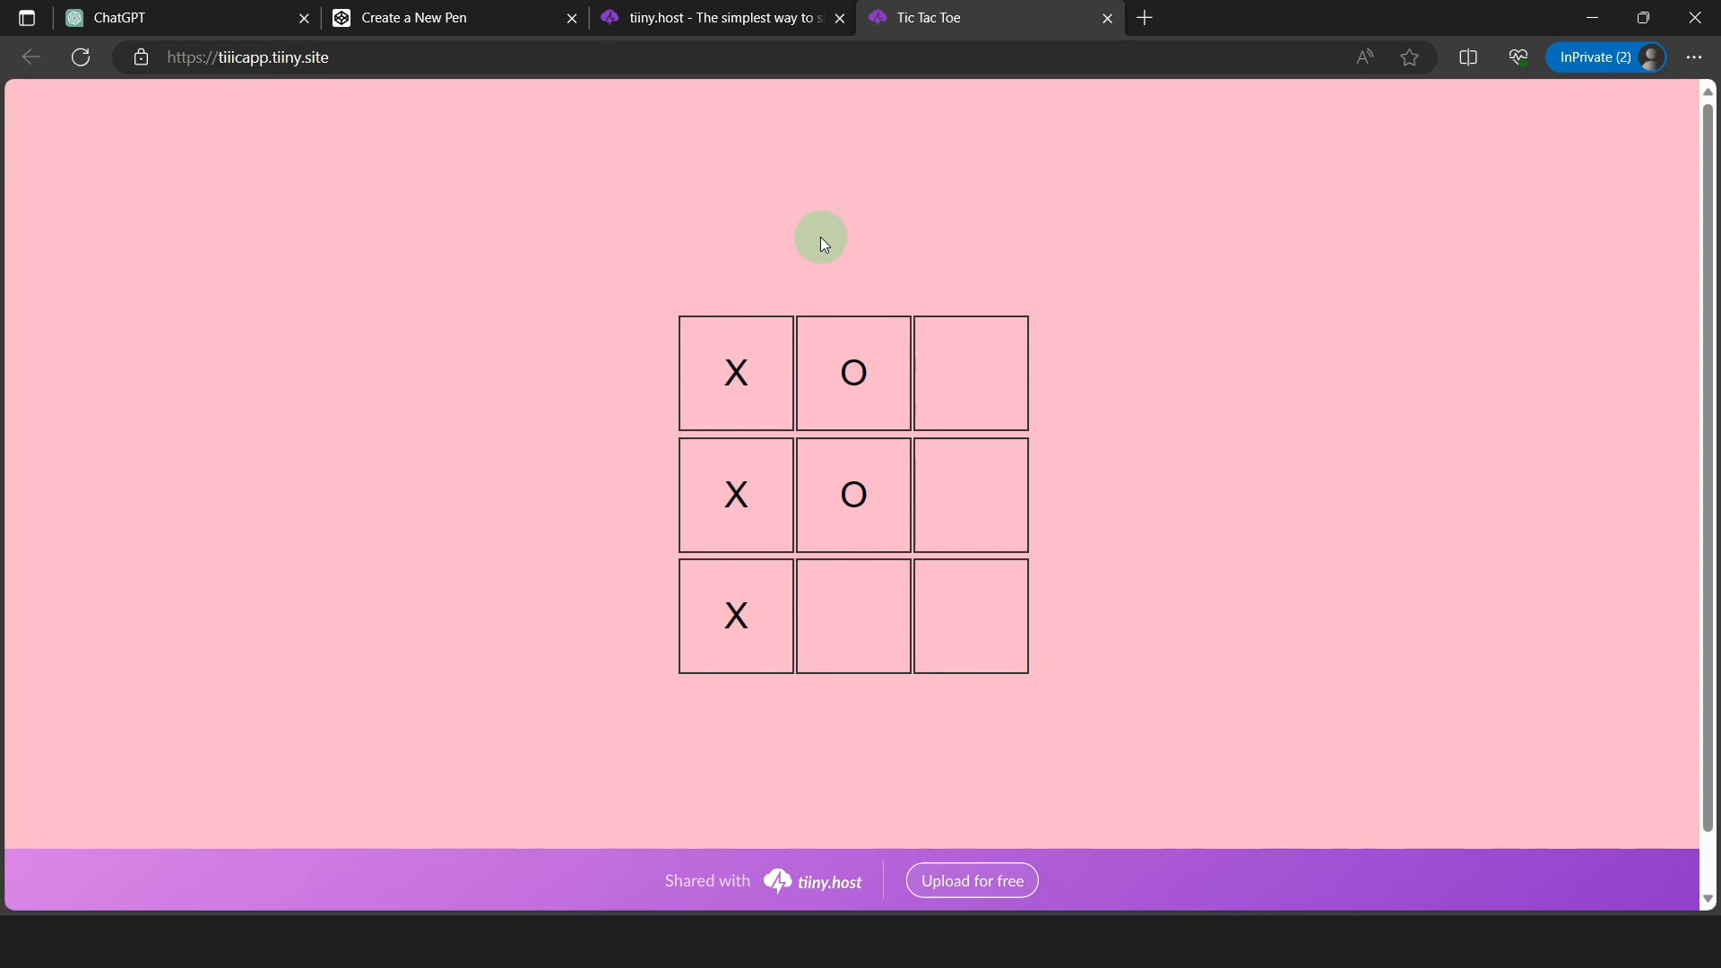
Search the web for webintoapp in a new browser tab, open WebIntoApp.com and get started with its online app maker
left_click(1144, 18)
left_click(1075, 59)
type("webintoapp")
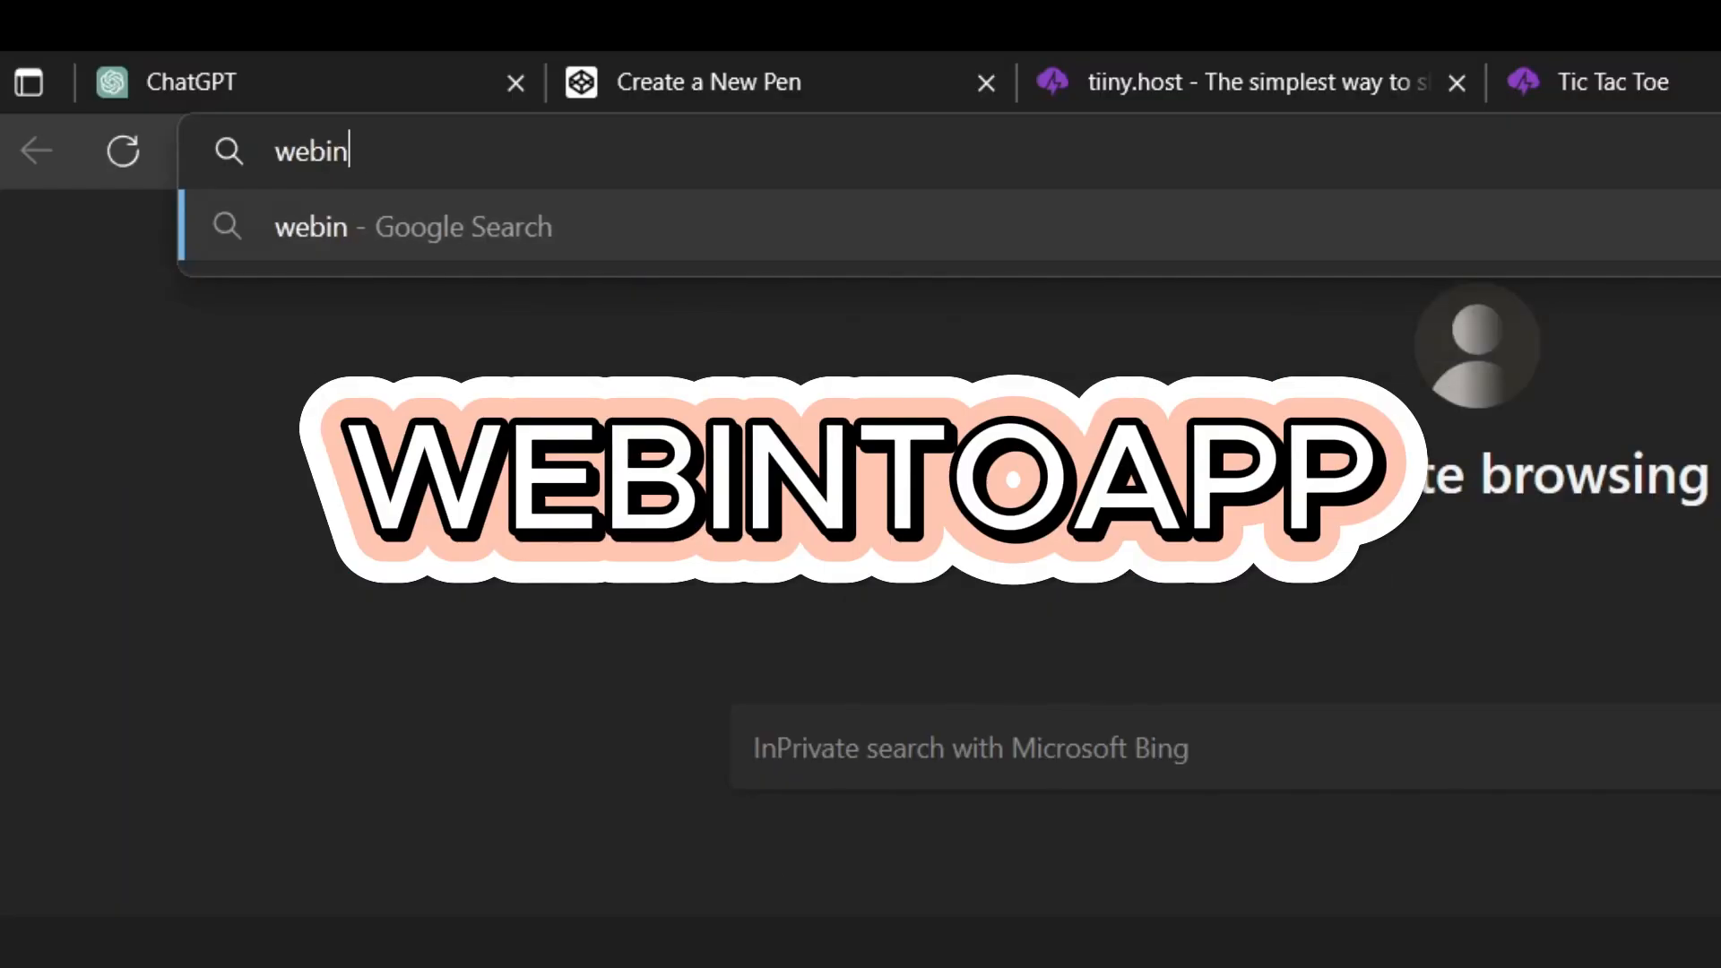
key("Return")
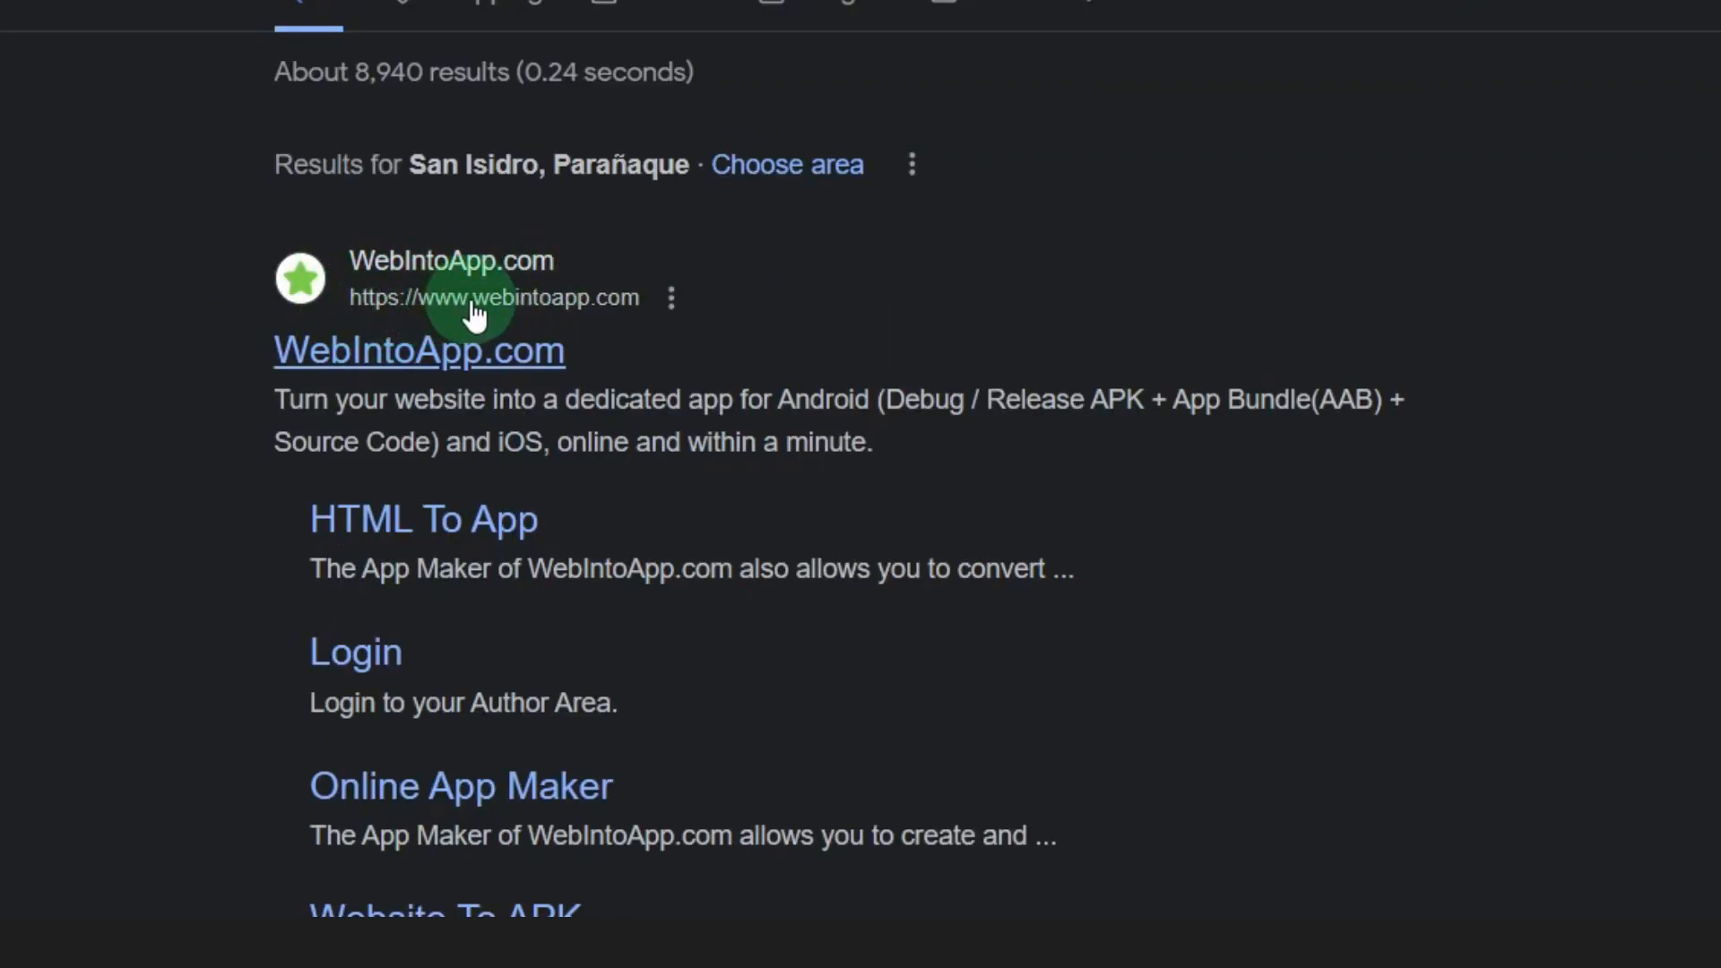
left_click(341, 350)
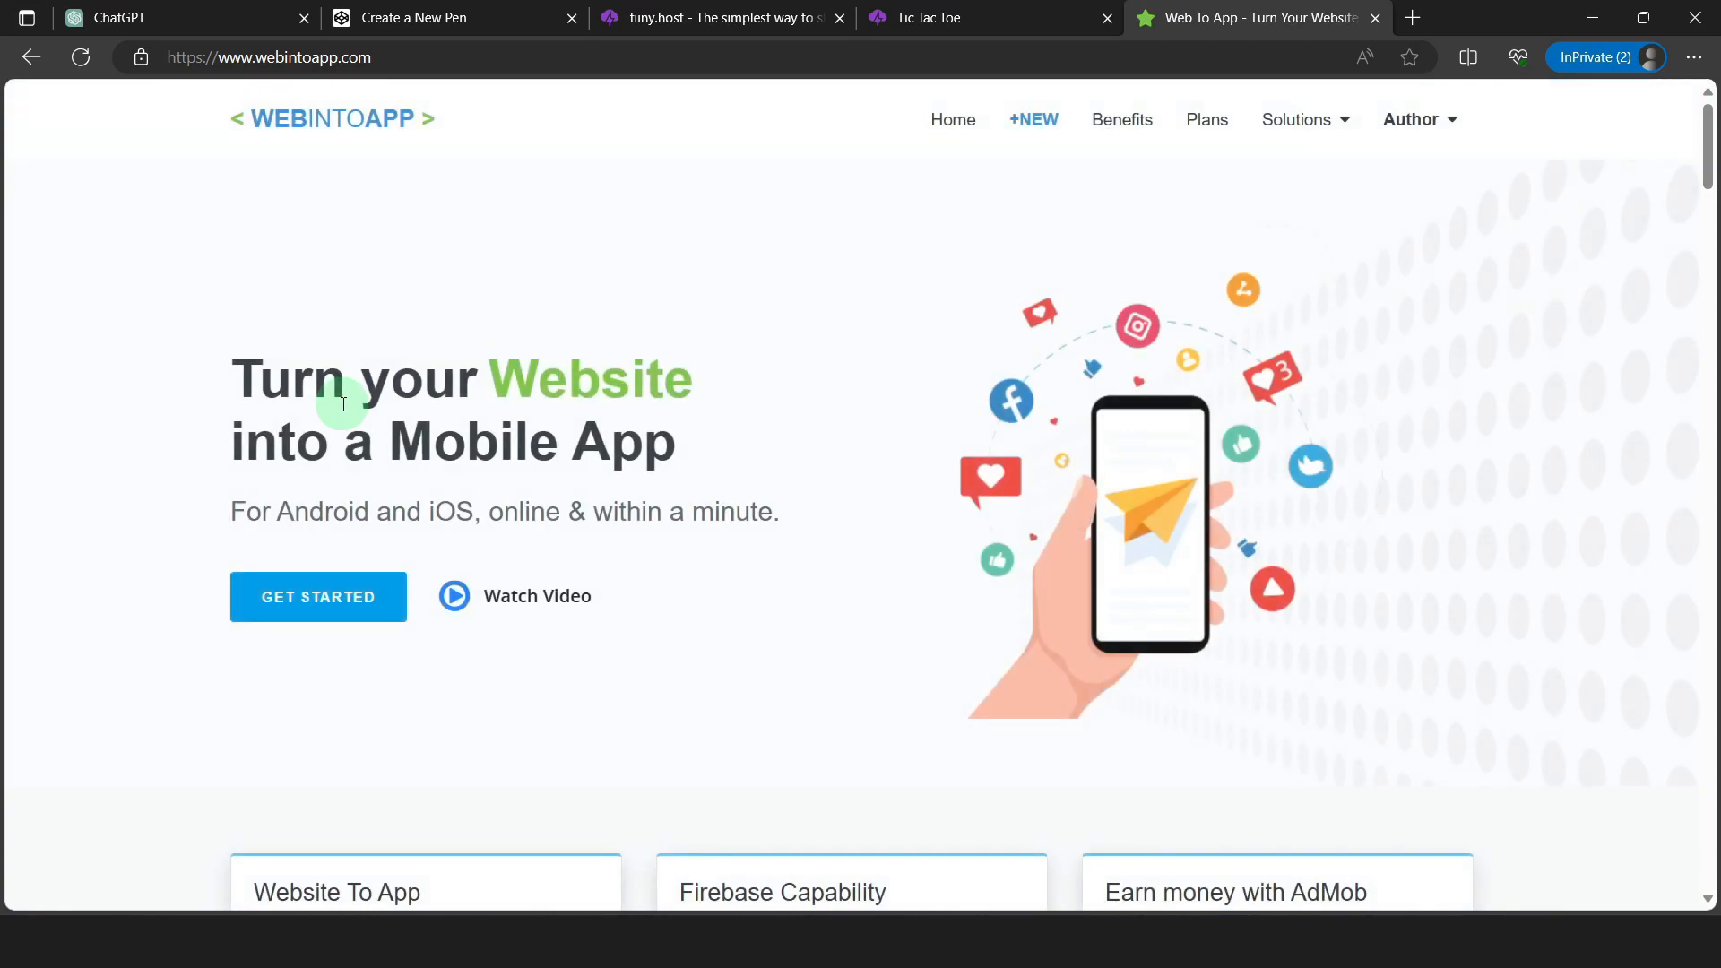
left_click(262, 608)
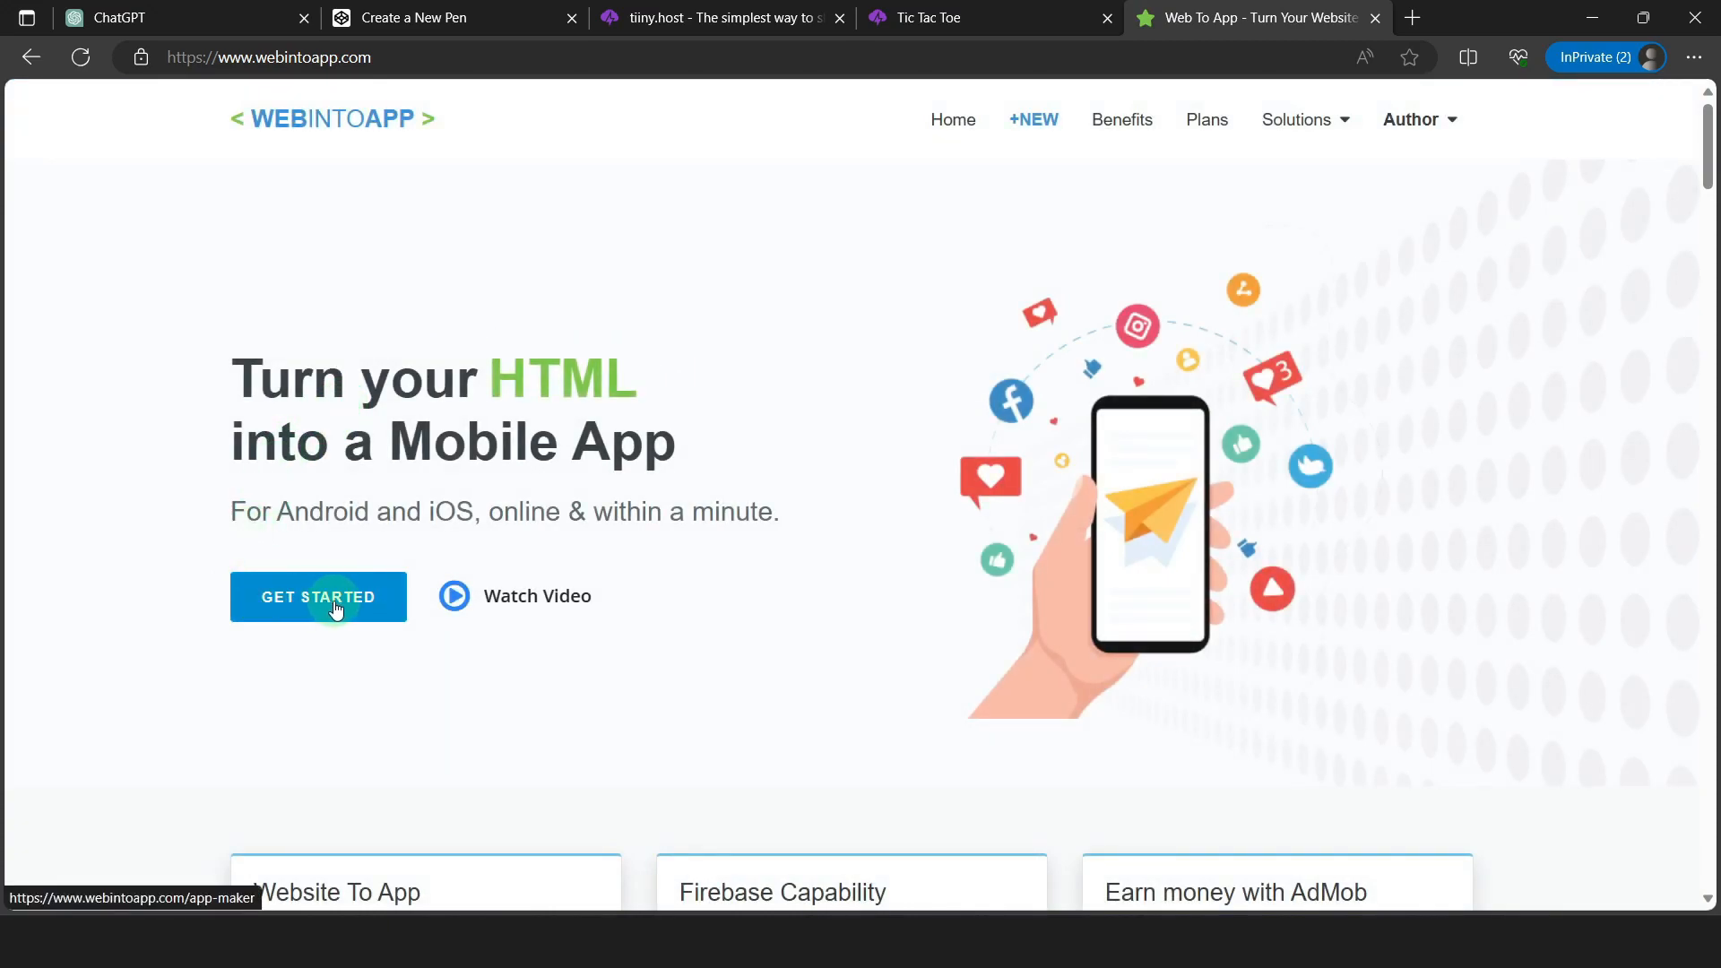
left_click(342, 625)
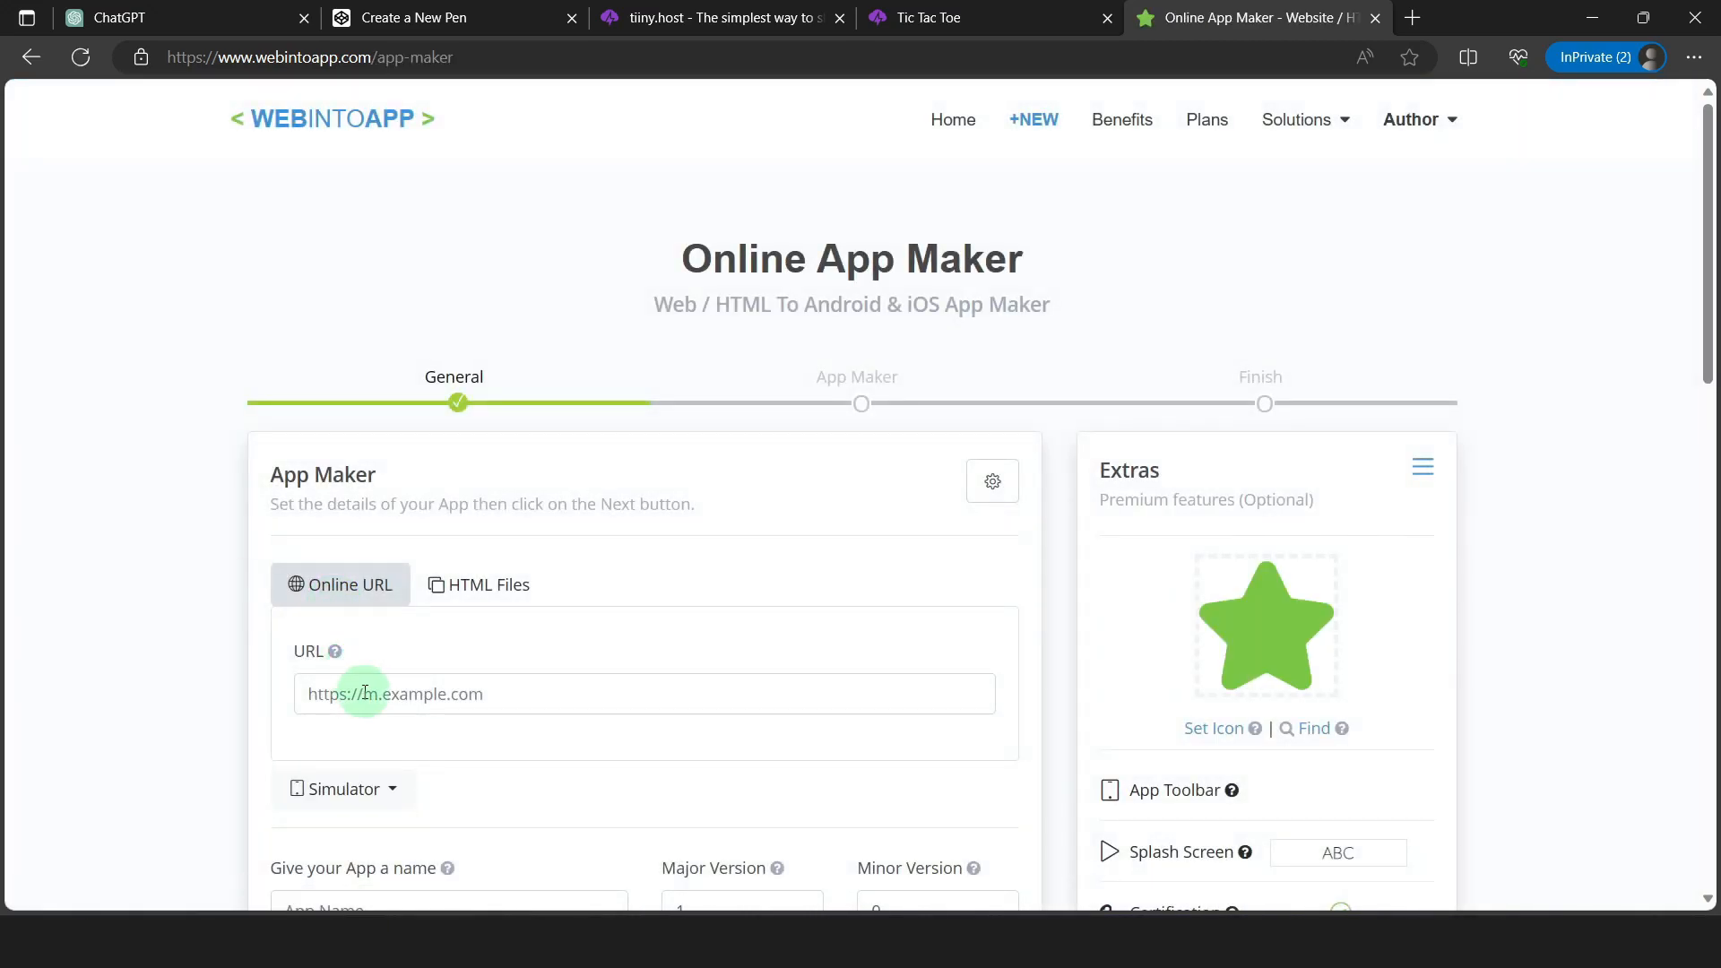
Log in to the WebIntoApp author account and open the App Maker form from the dashboard
left_click(1425, 122)
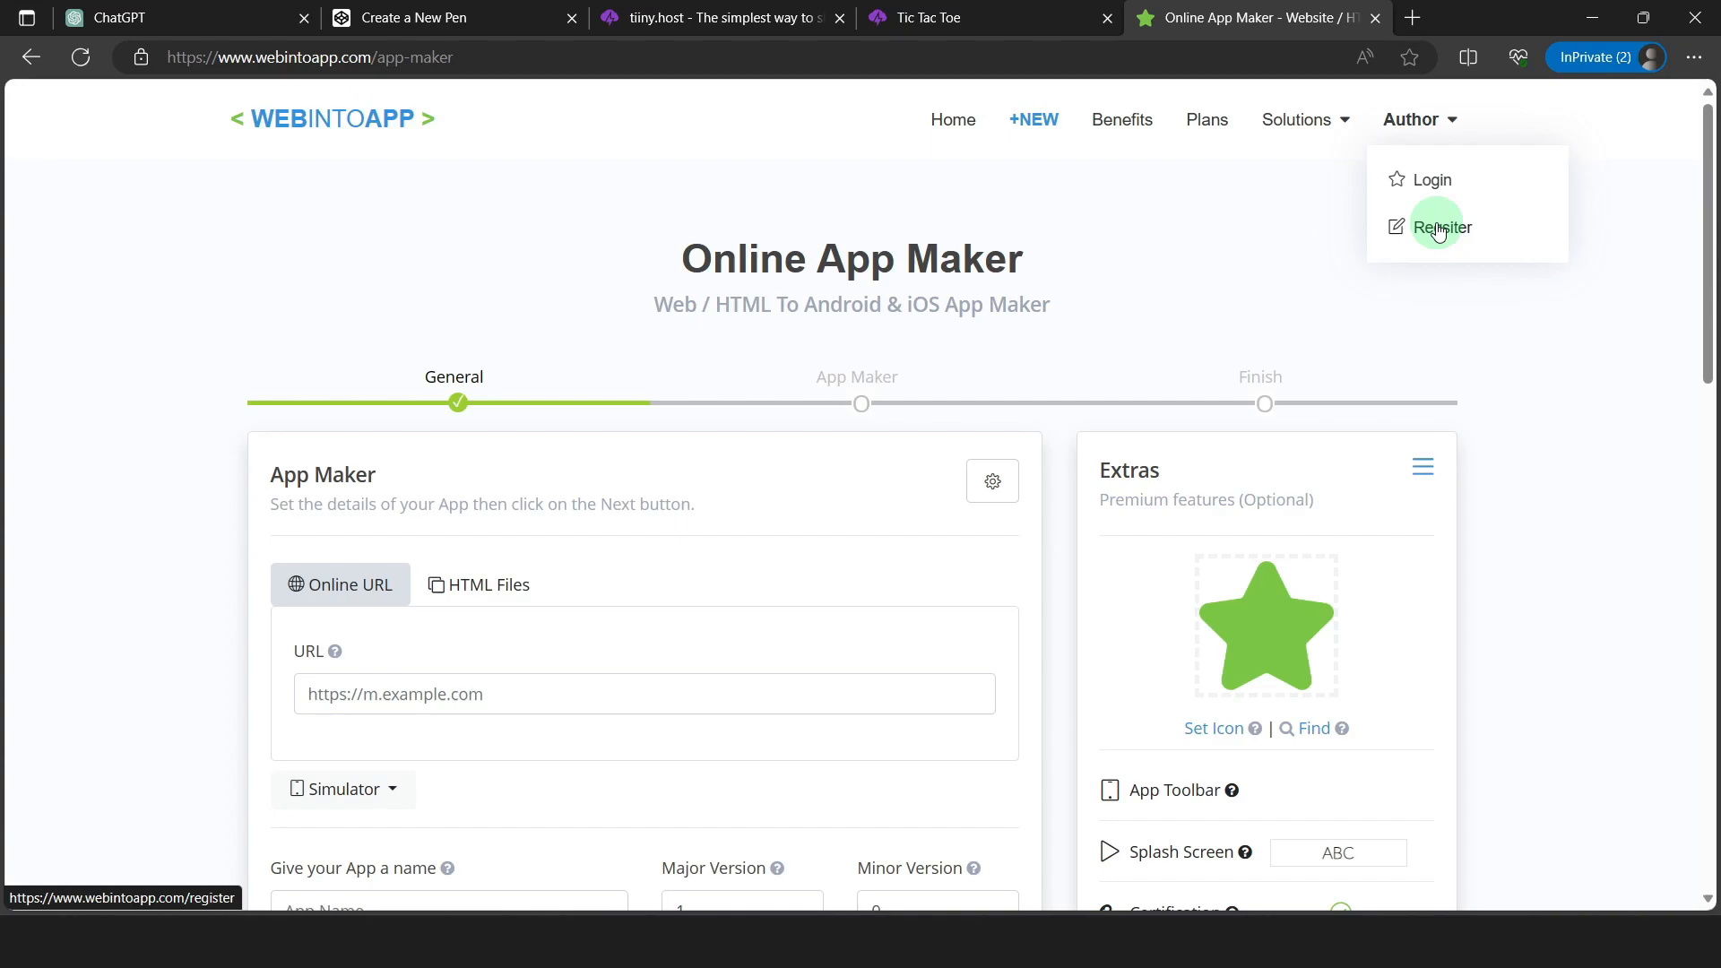
left_click(1429, 180)
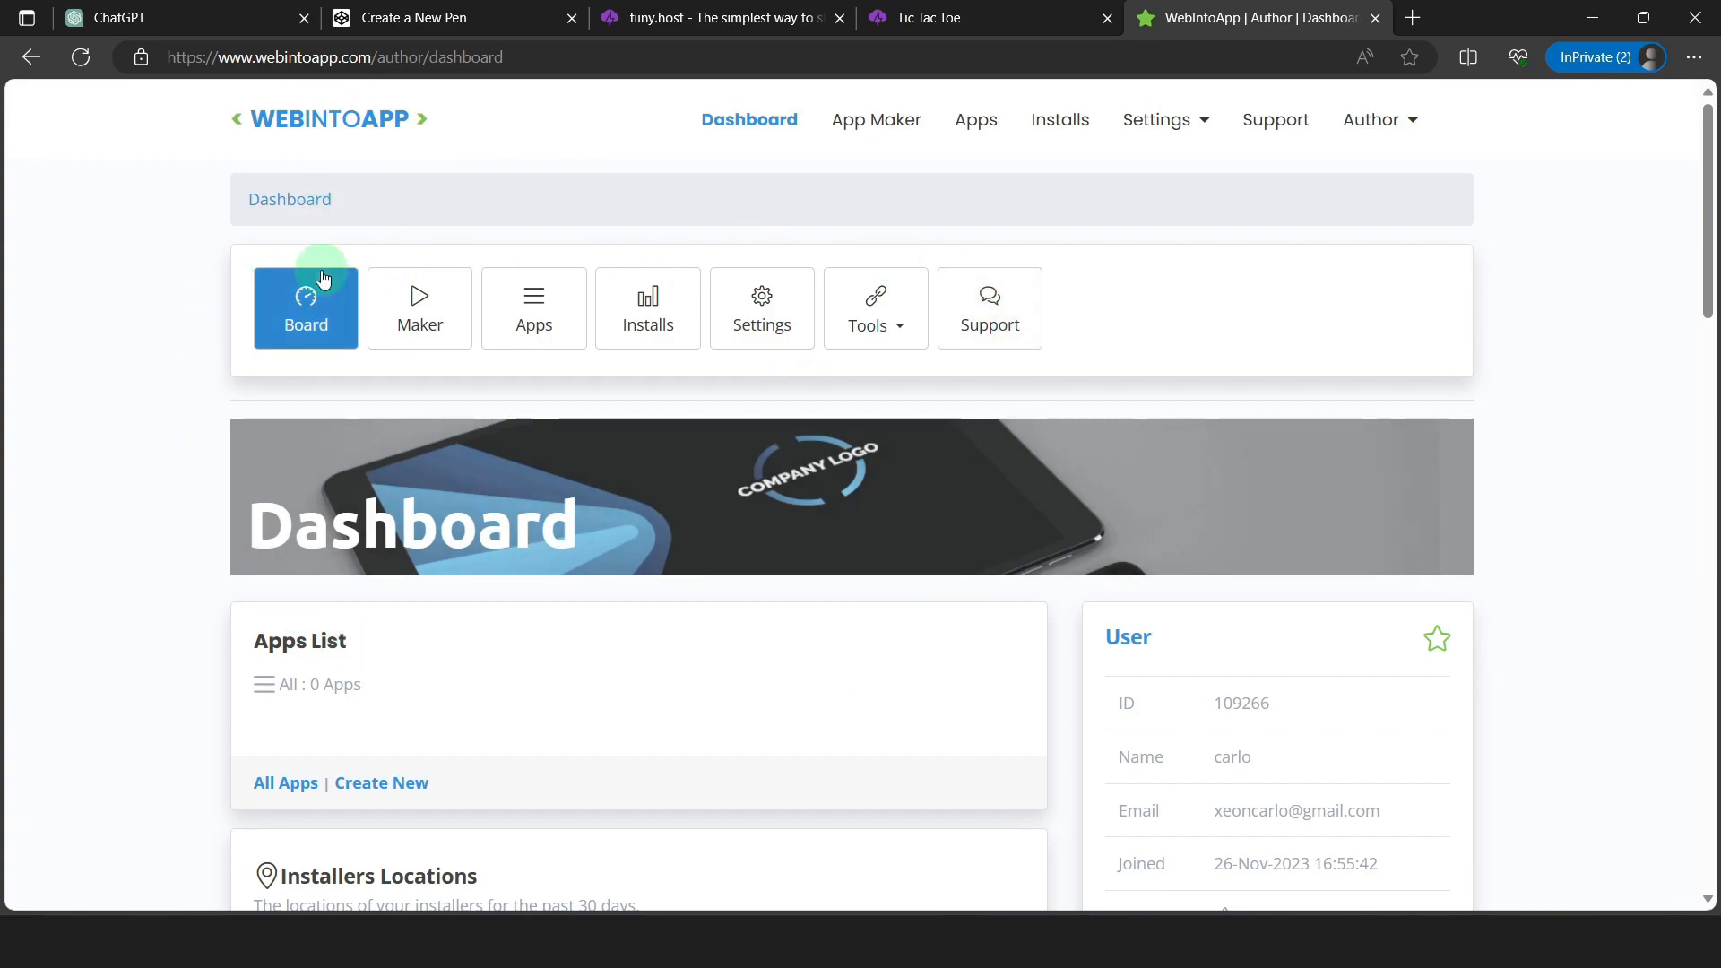
left_click(420, 311)
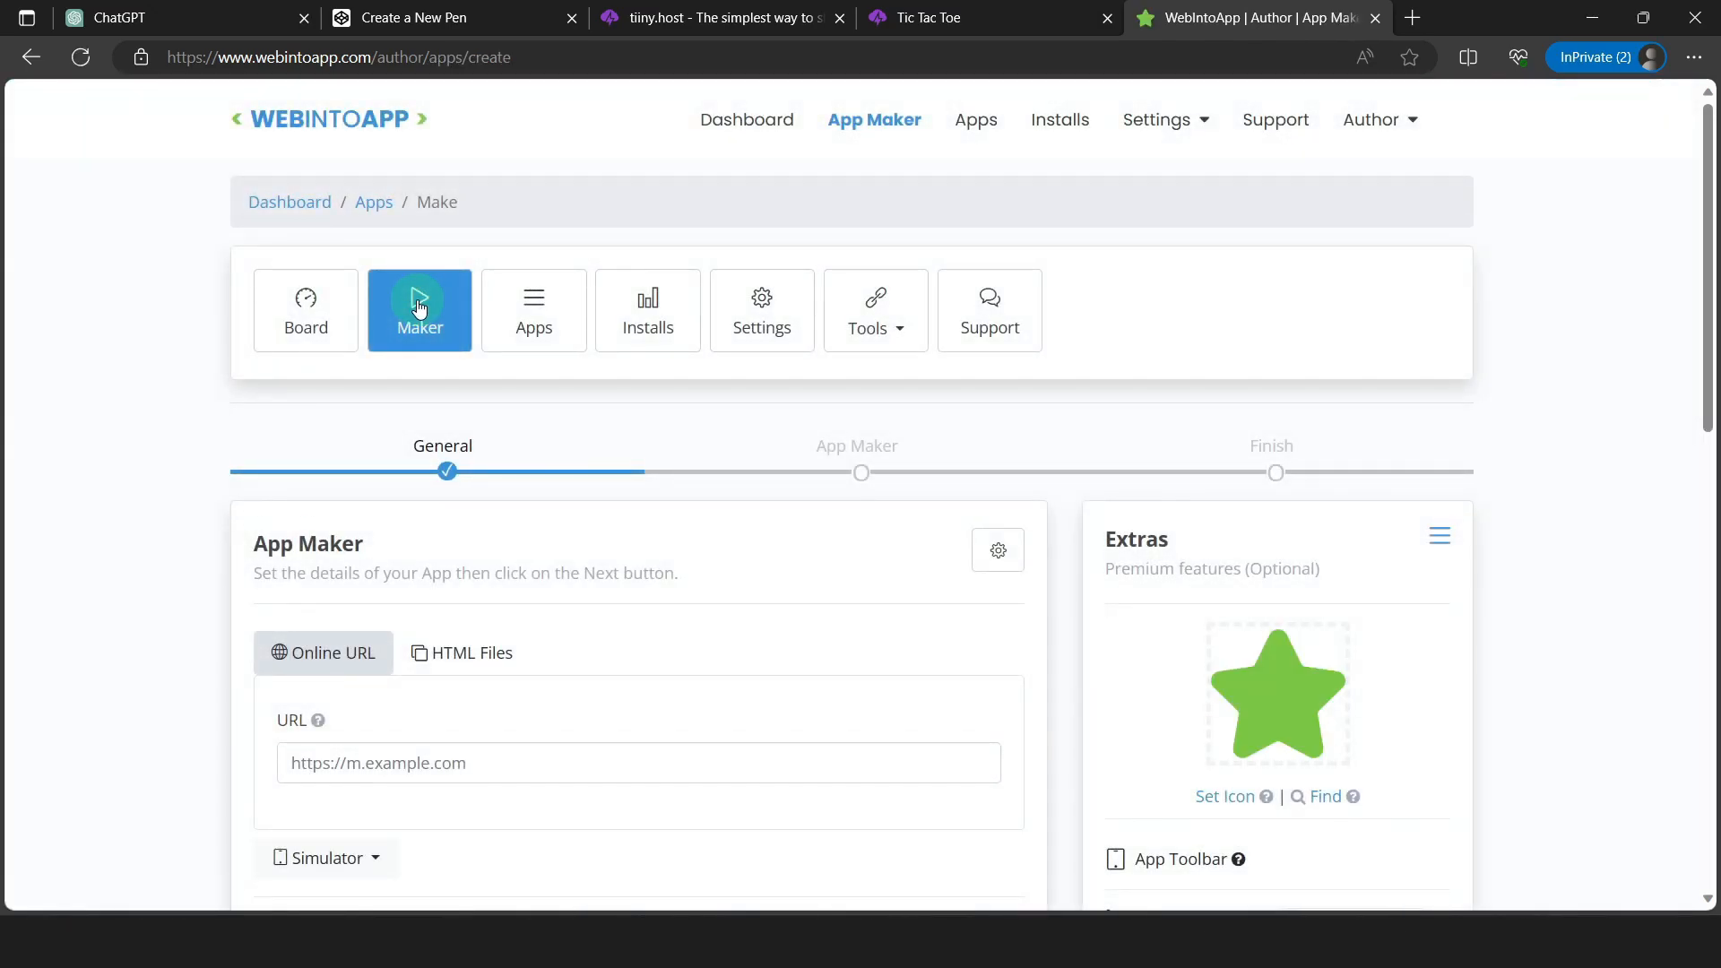
scroll(422, 308, "down", 3)
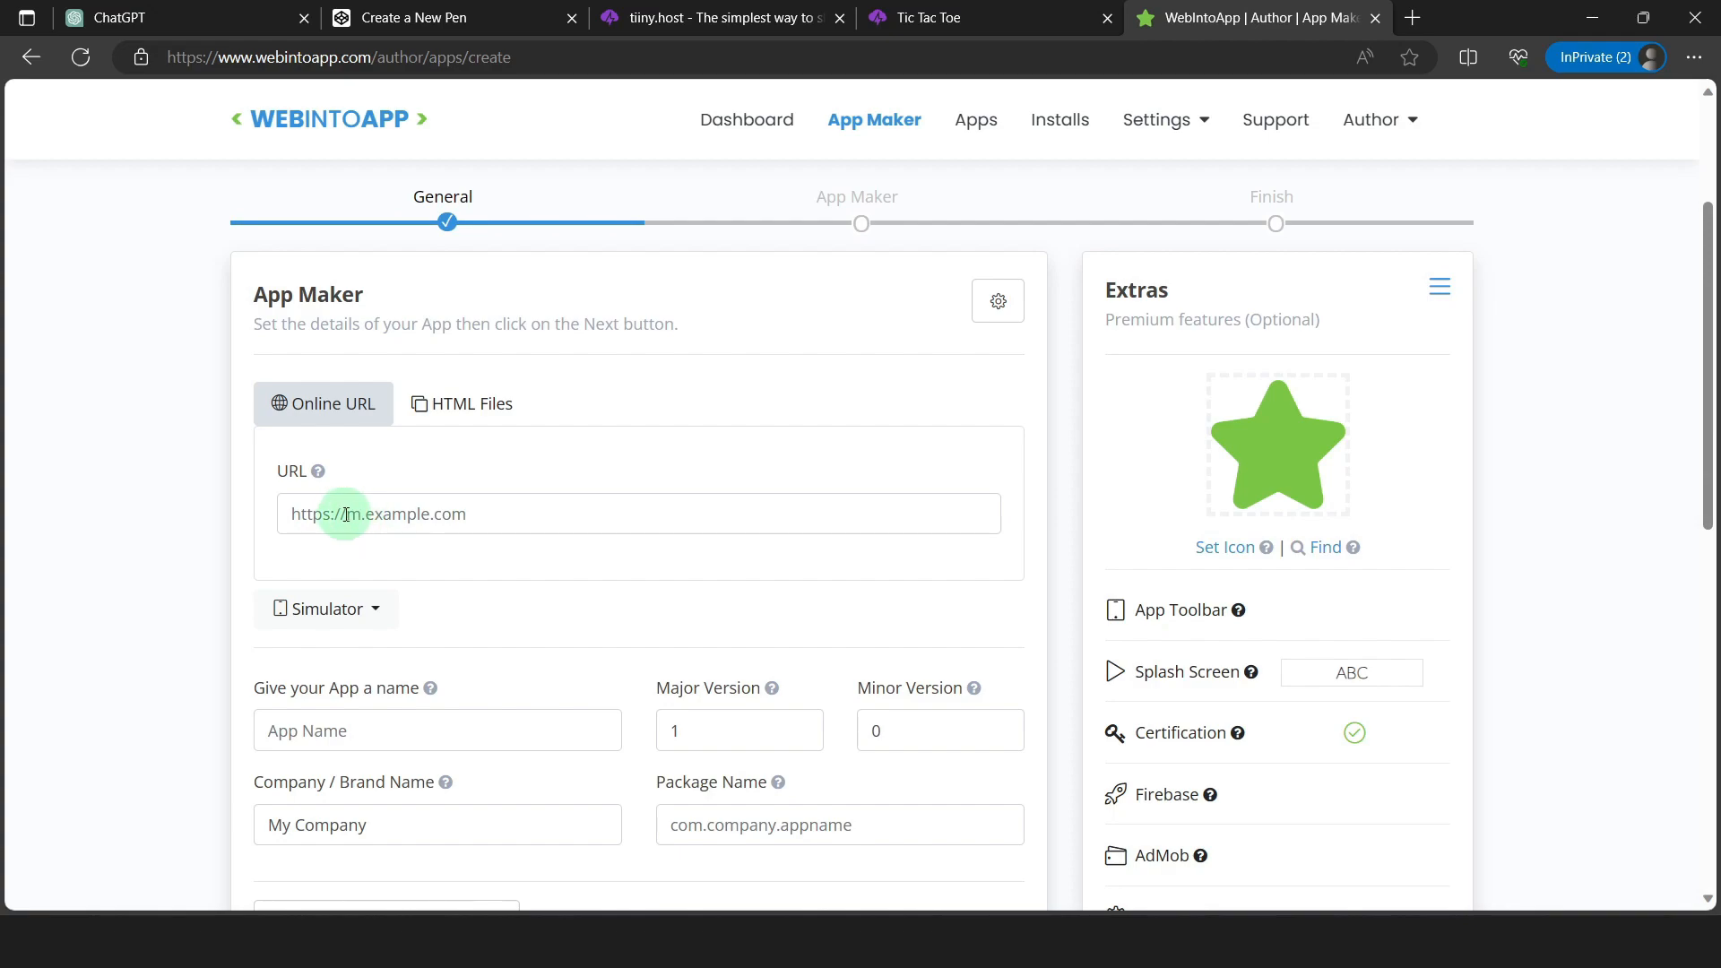
left_click(913, 20)
key("ctrl+c")
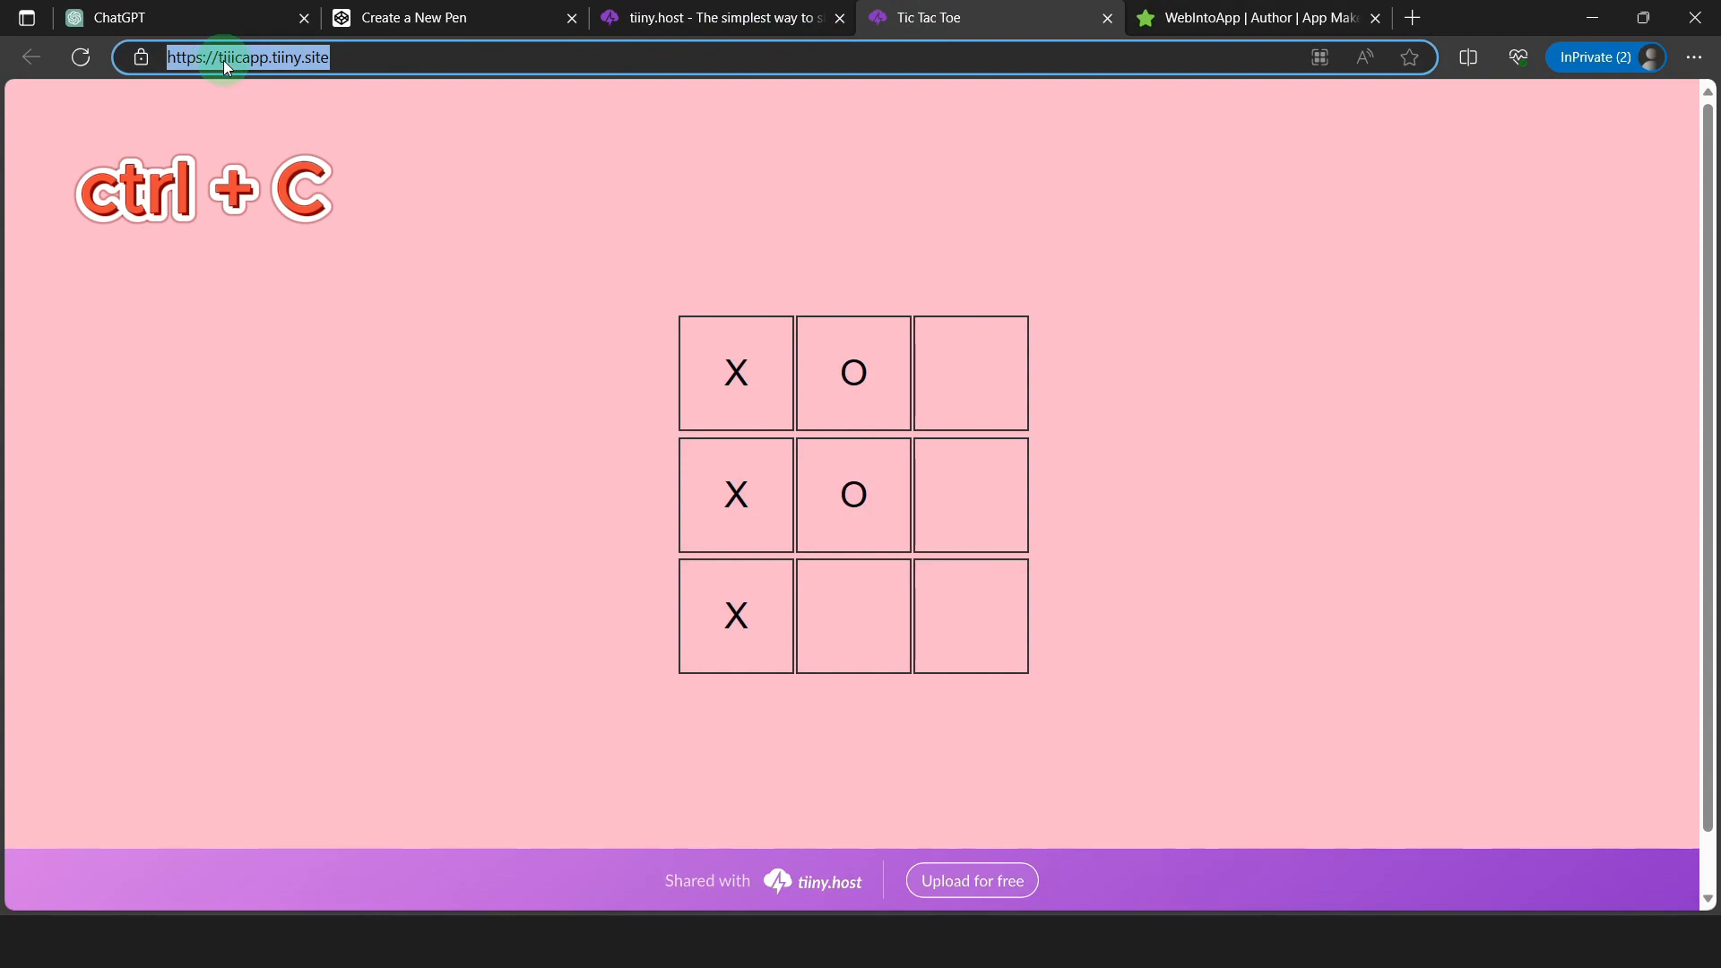
left_click(1201, 22)
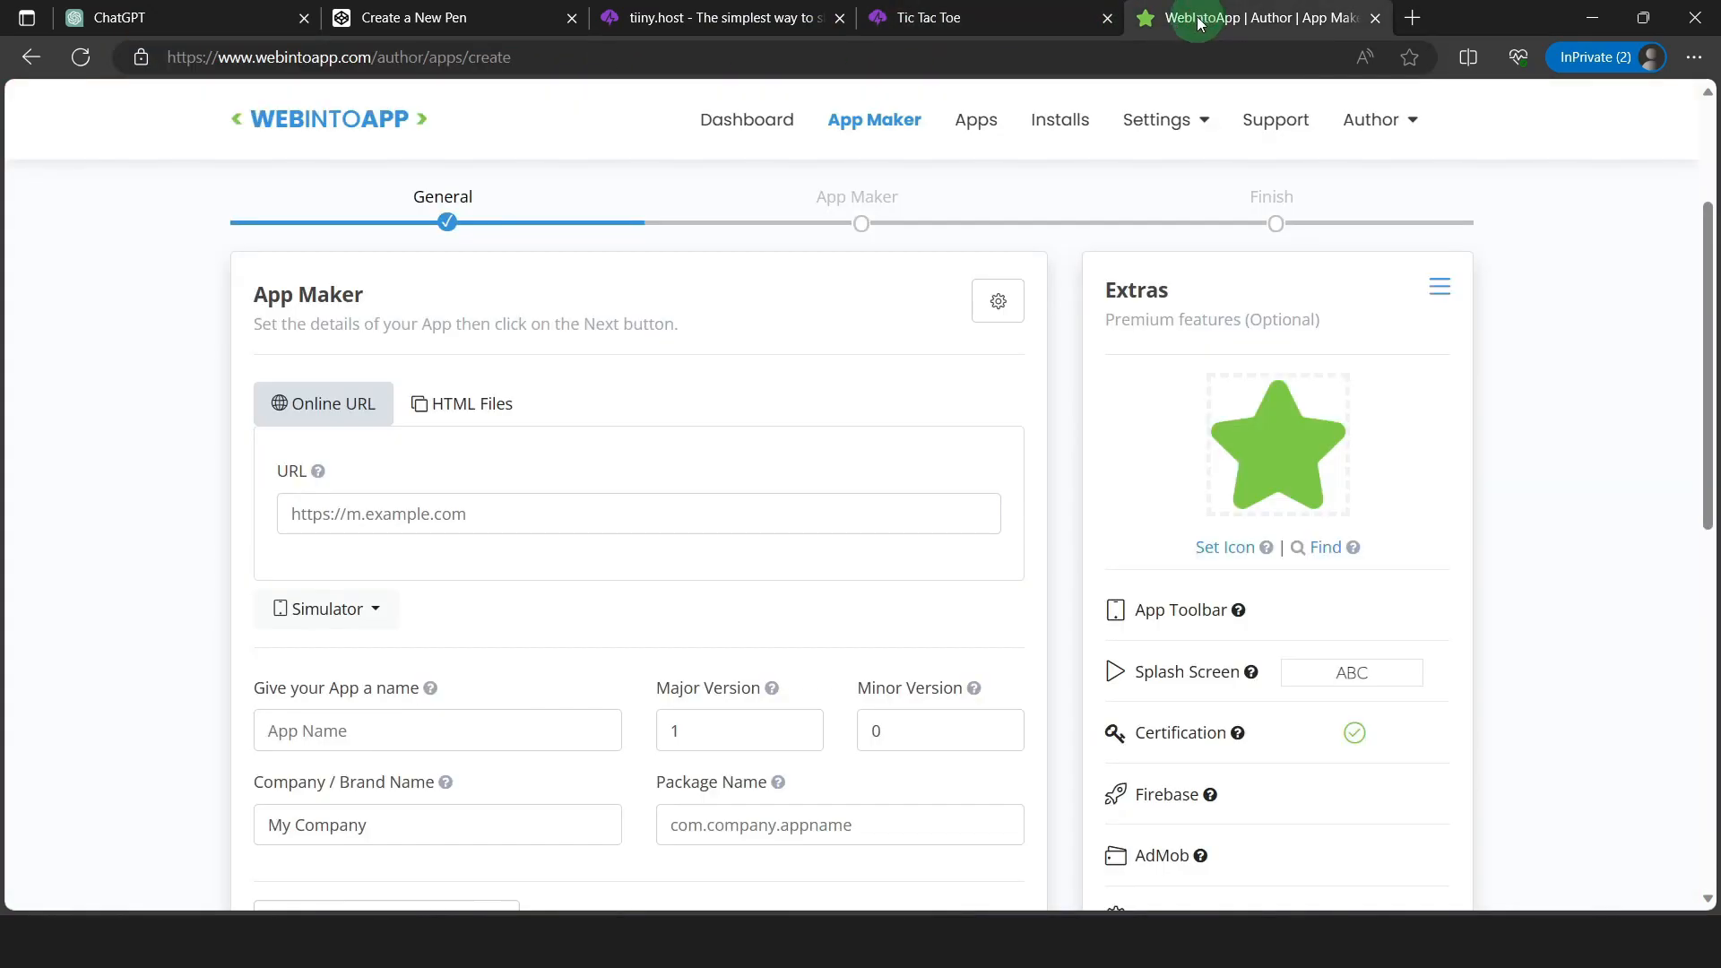
left_click(303, 515)
key("ctrl+v")
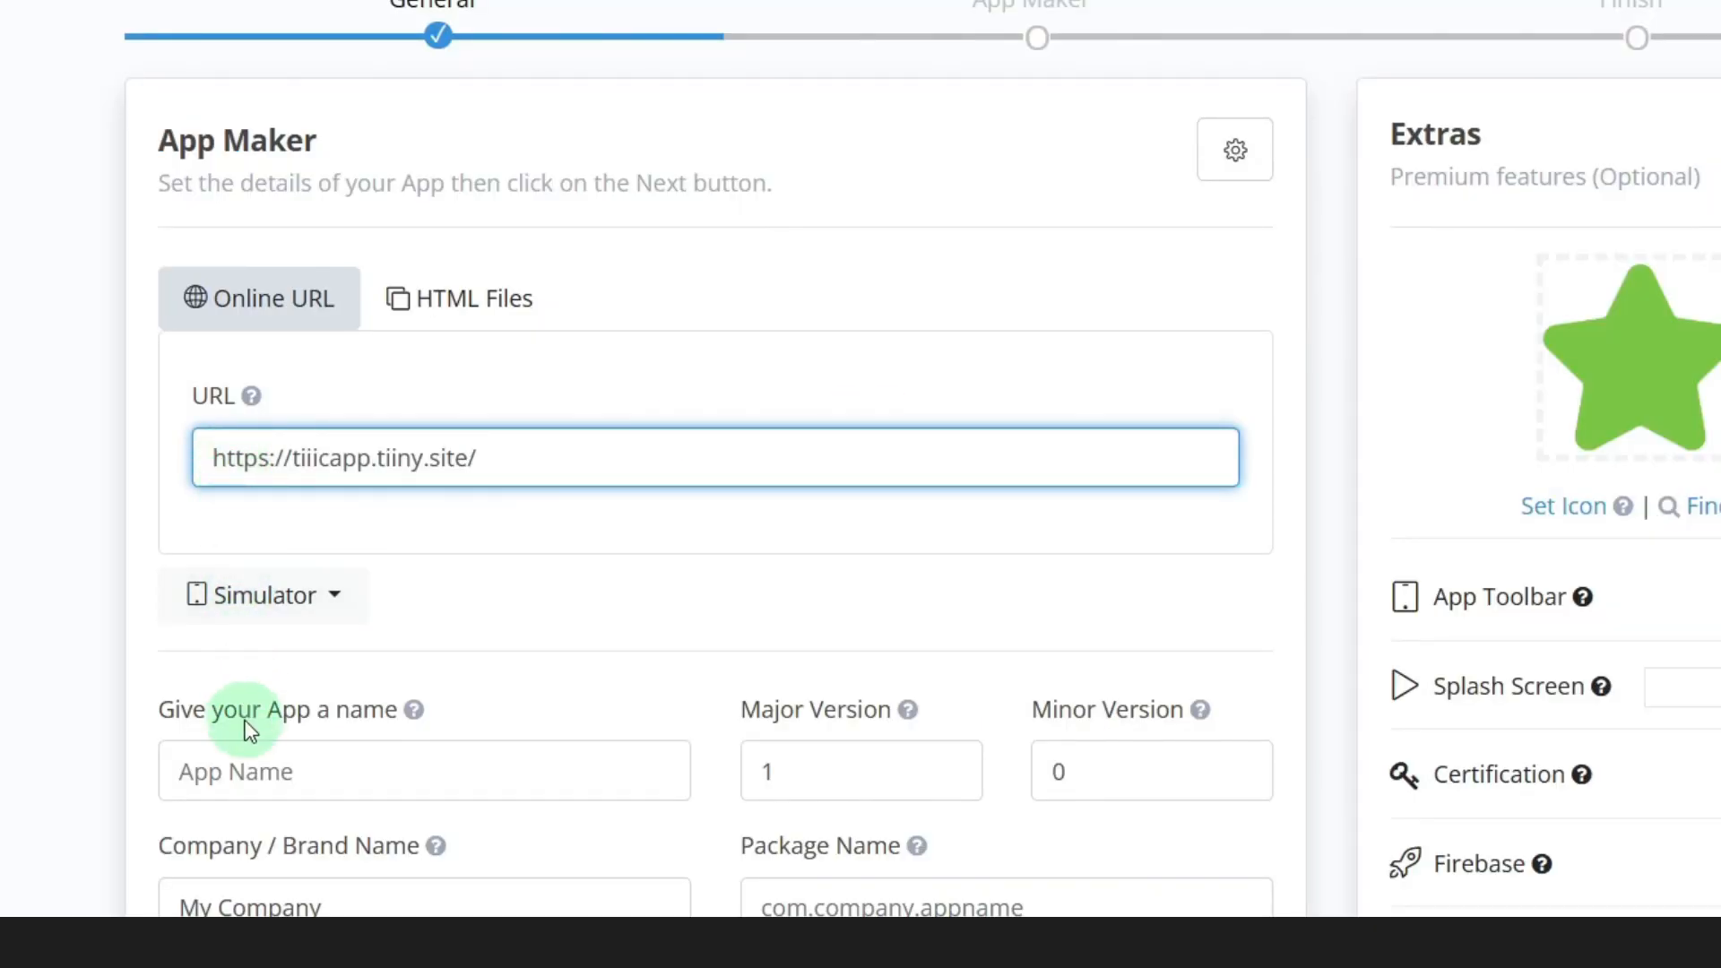
Name the app tiiicapp, keeping the default version and company name, and continue to the app details
scroll(242, 717, "down", 4)
left_click(238, 433)
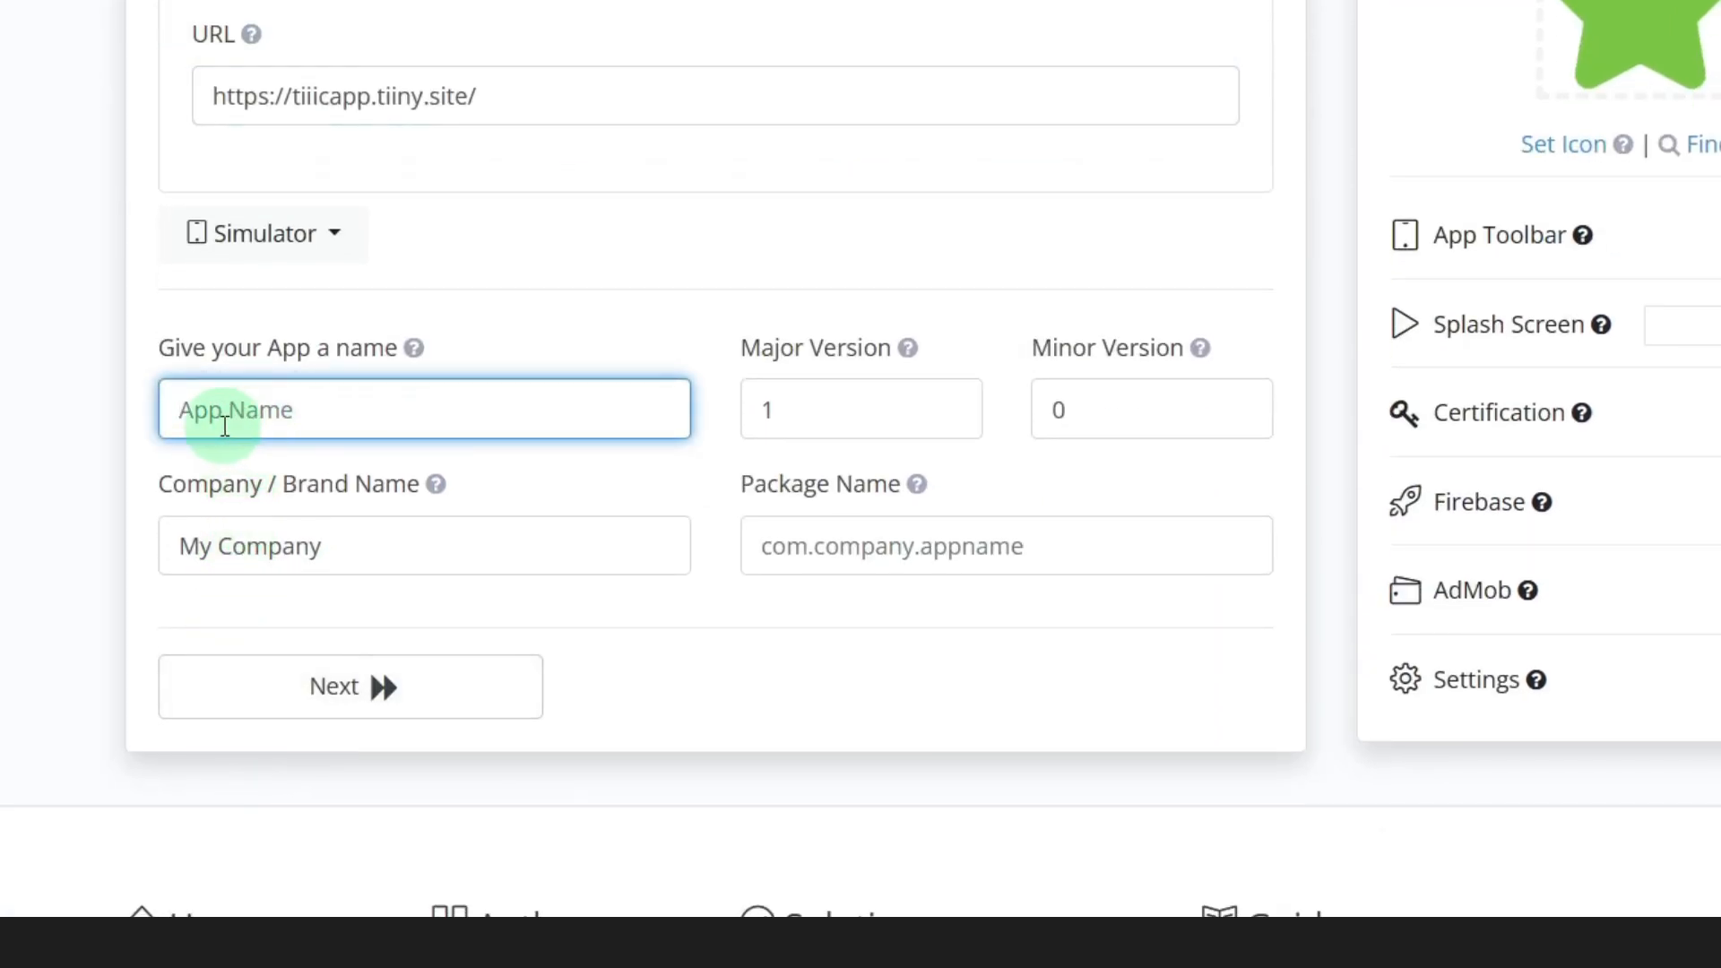
type("tii")
type("icapp")
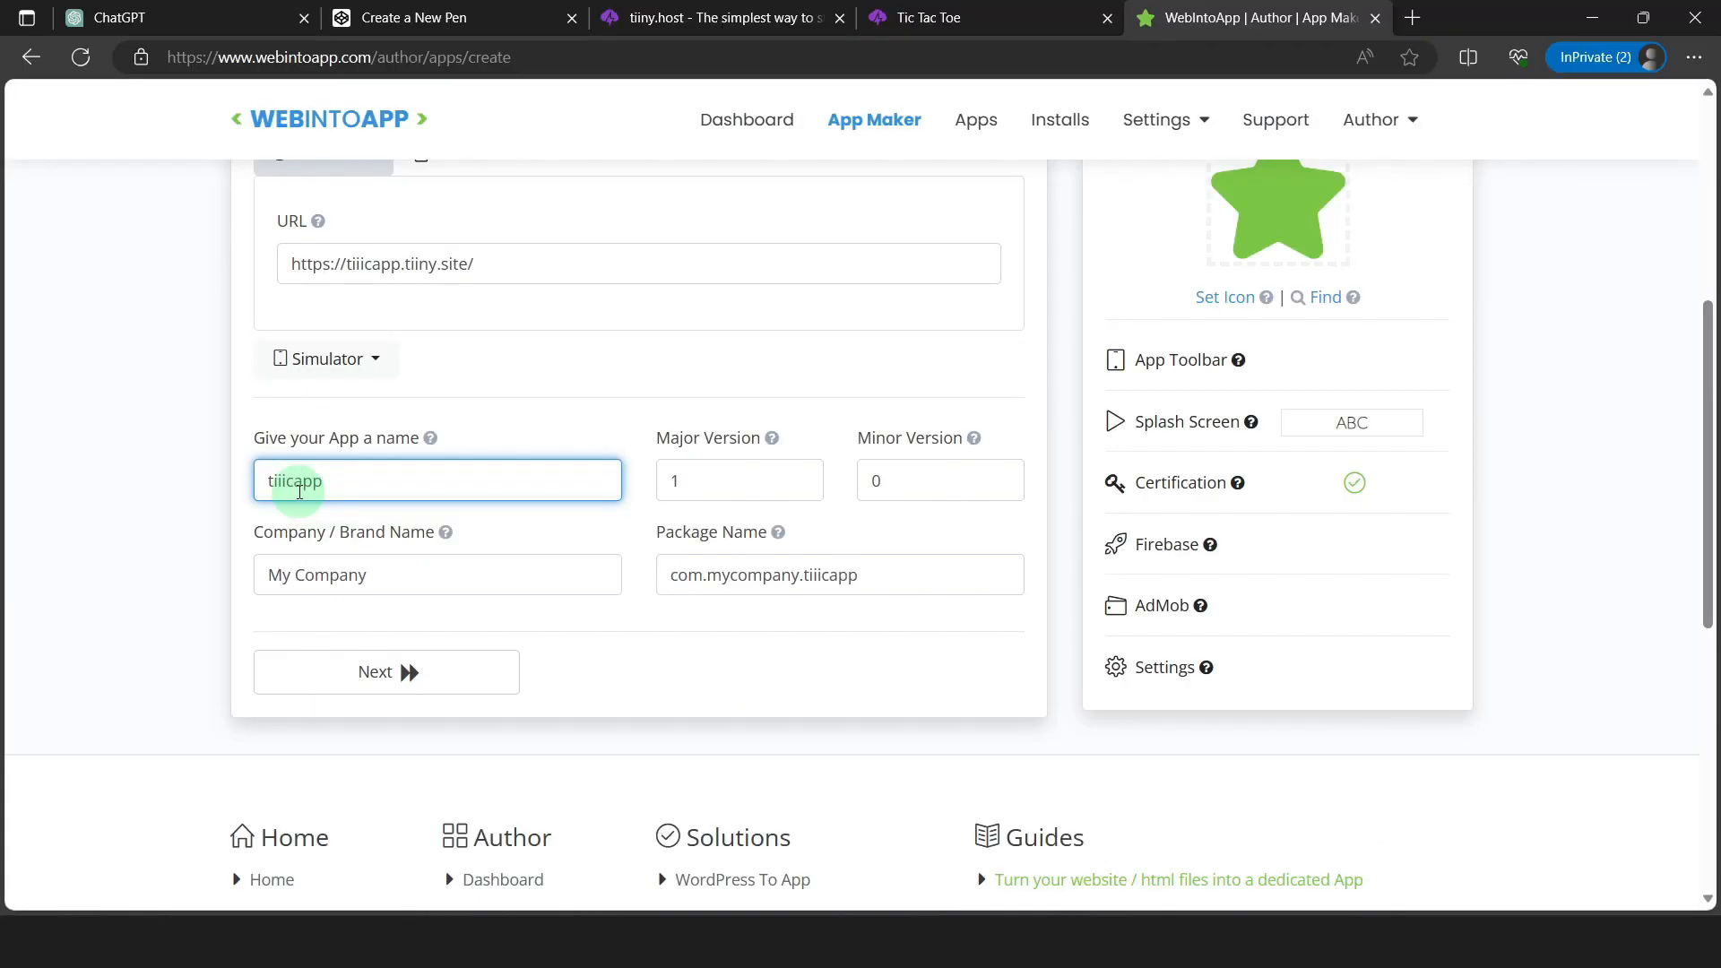
double_click(300, 491)
left_click(384, 680)
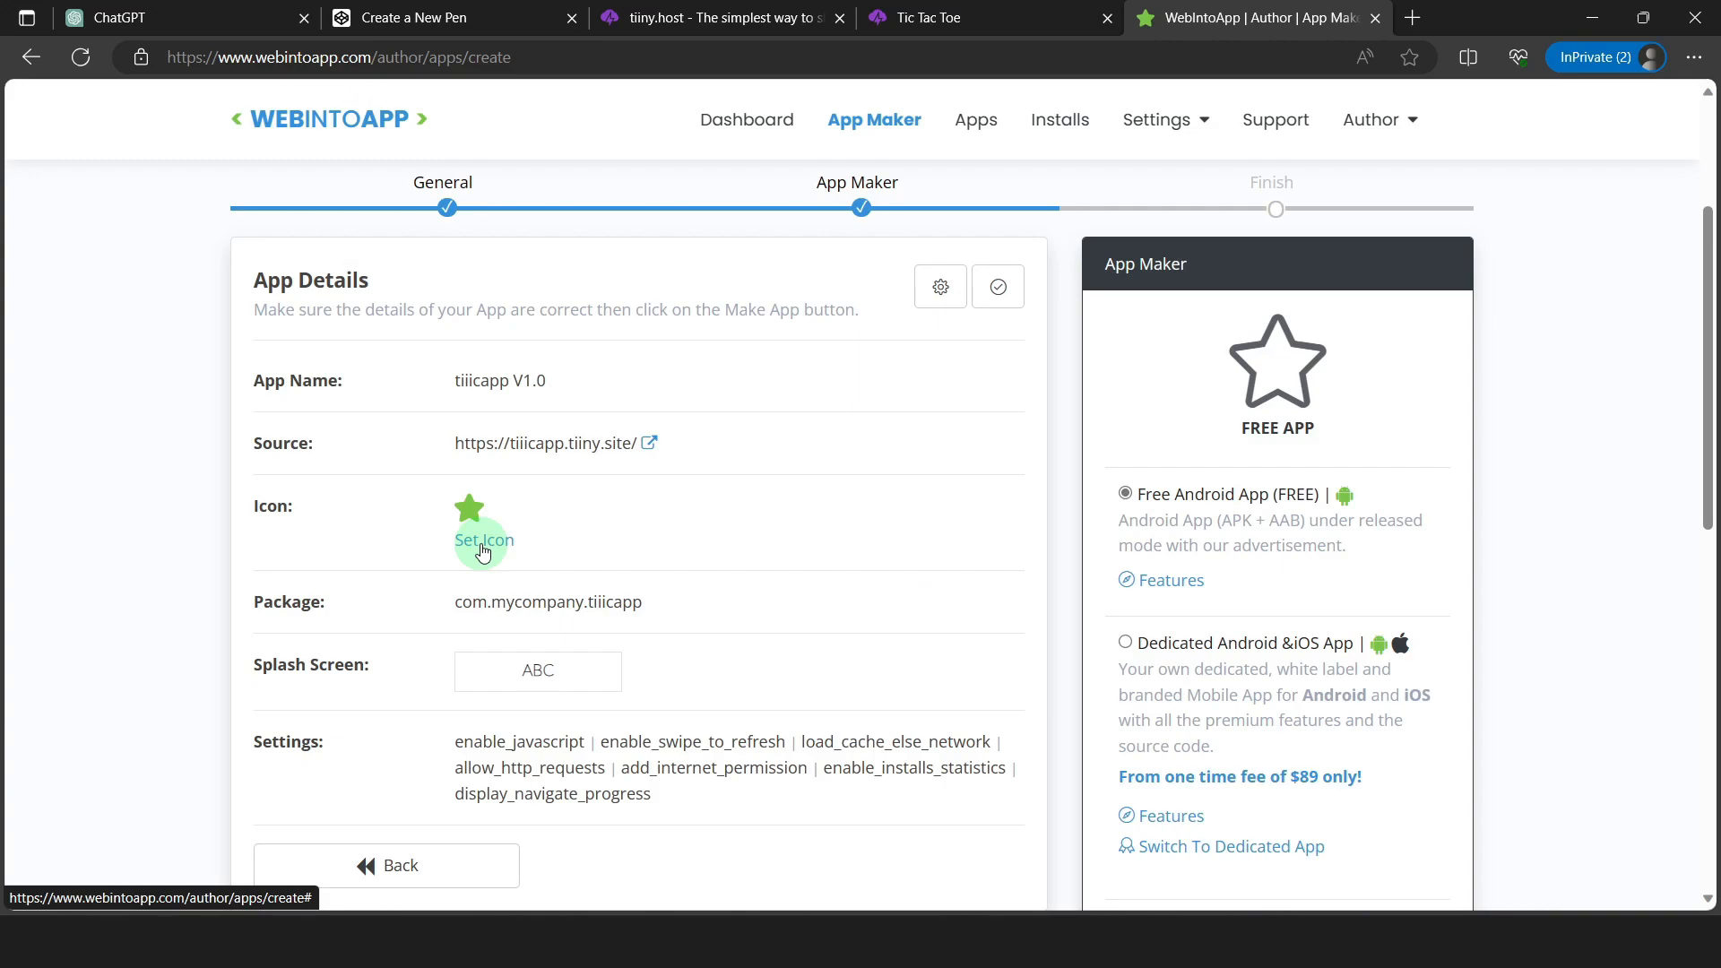
Review the app details and make the app as a Free Android App
scroll(476, 557, "down", 3)
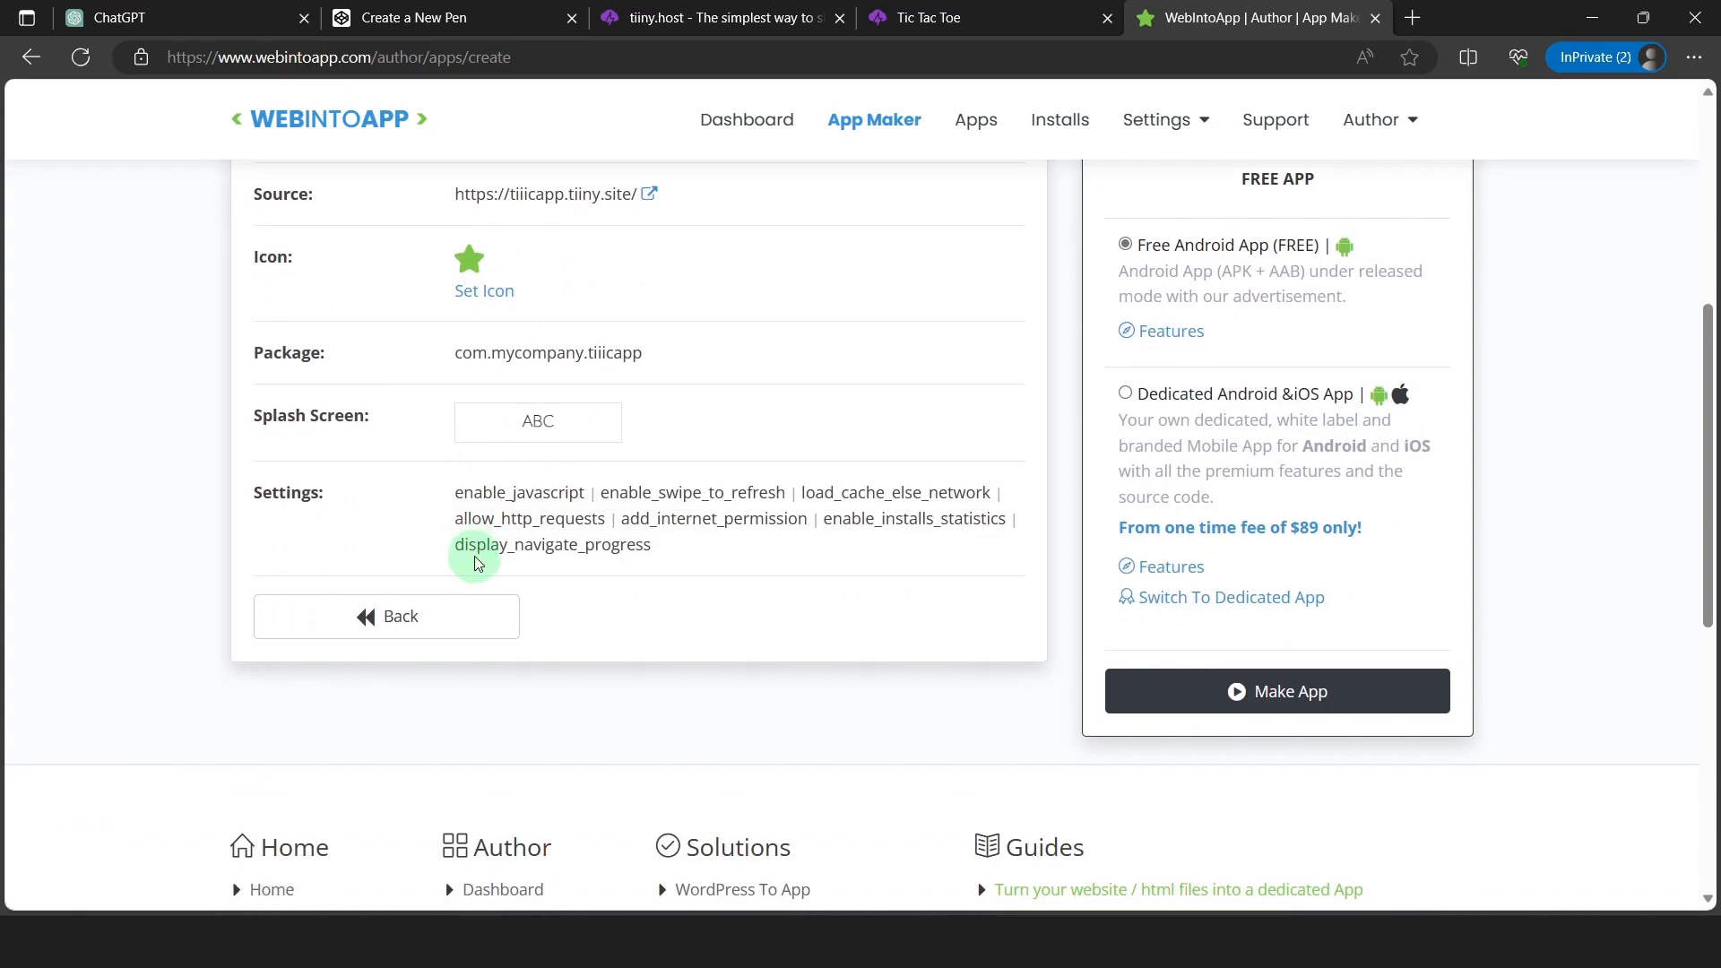
scroll(476, 556, "up", 2)
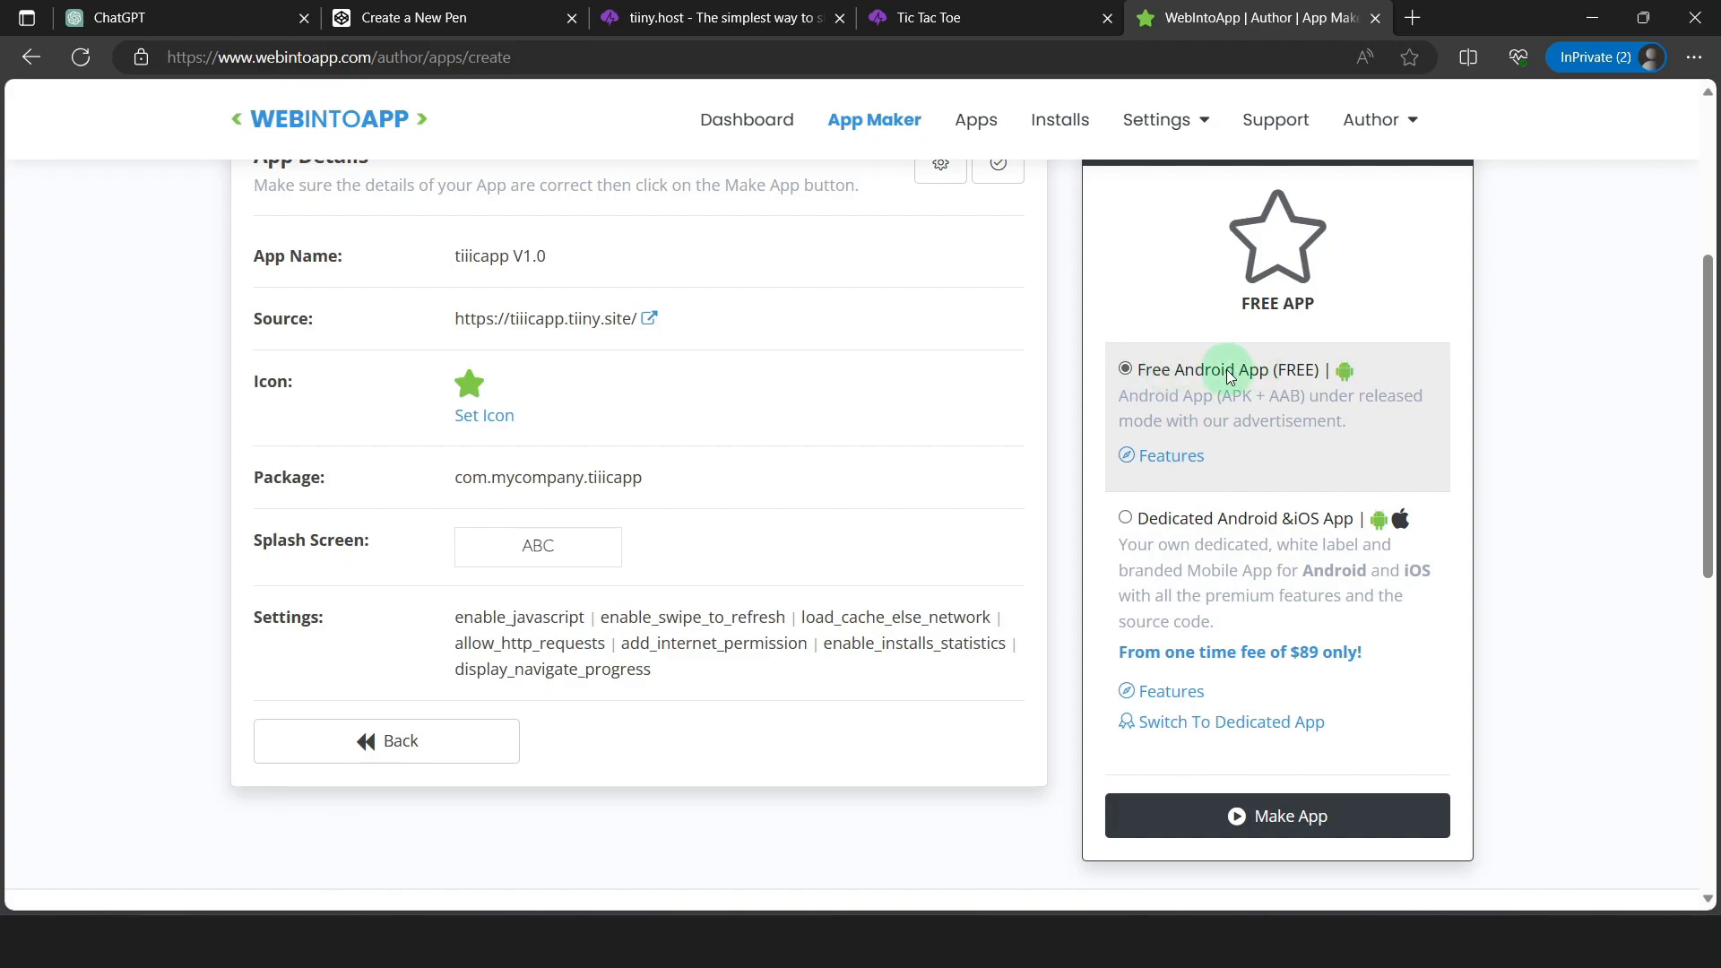
left_click(1266, 817)
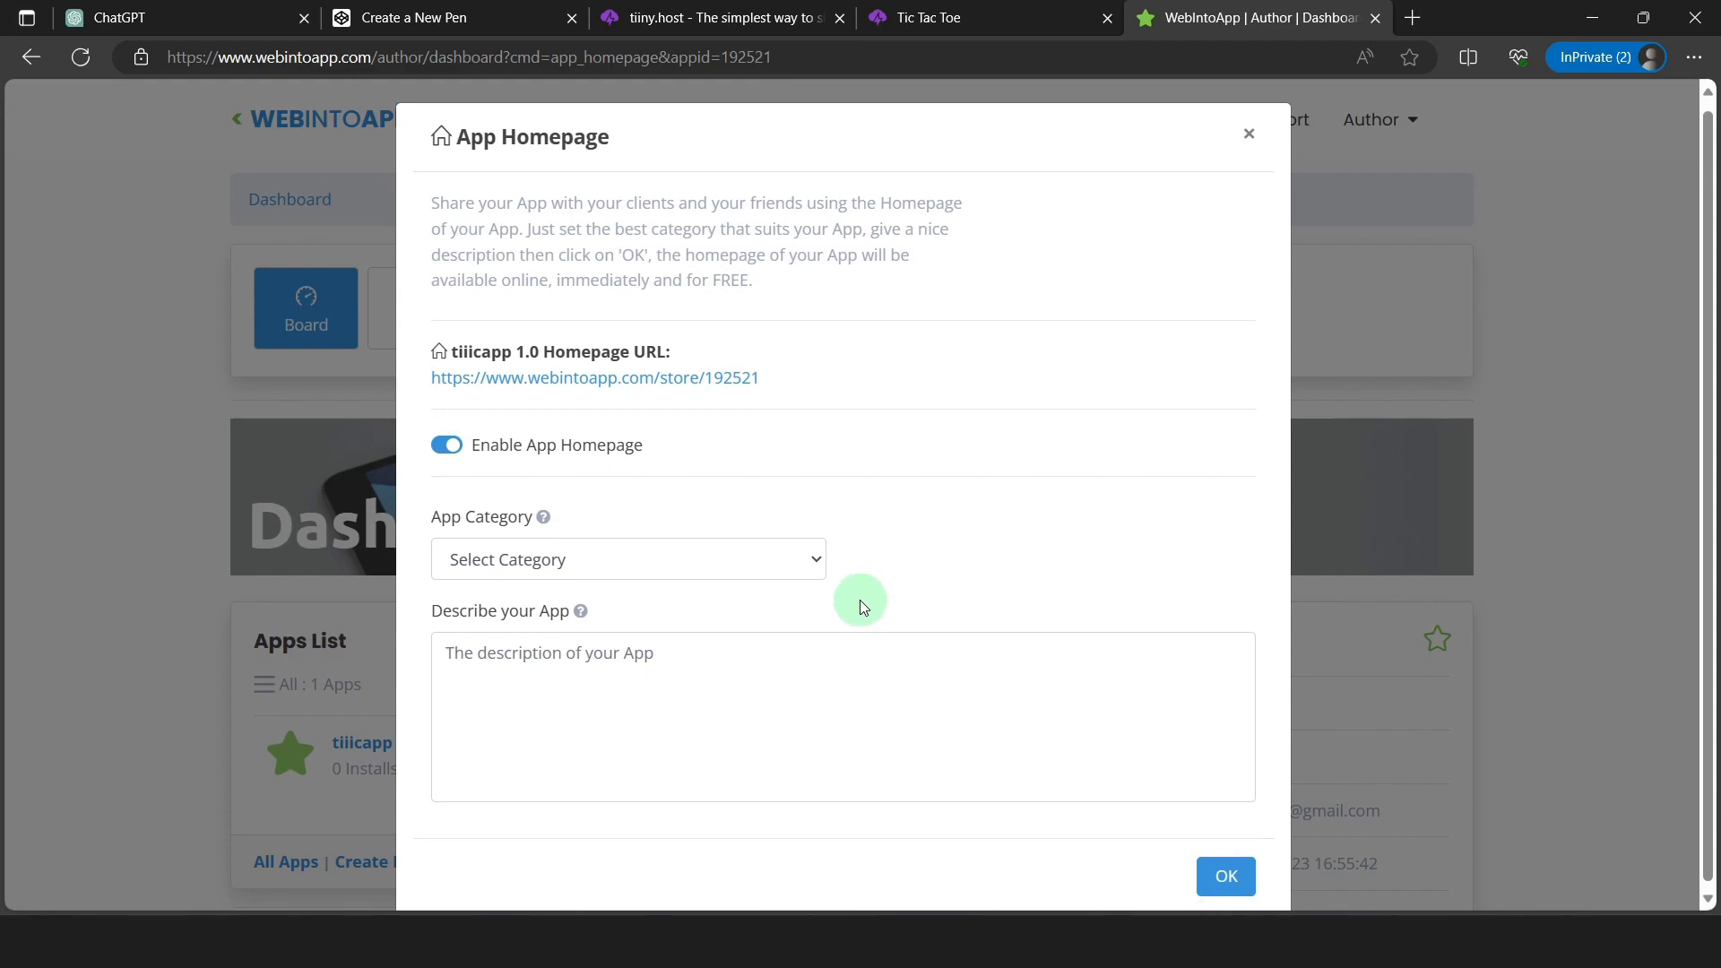
Submit the App Homepage form with the category Games and the description "A tic tac toe game"
left_click(1225, 873)
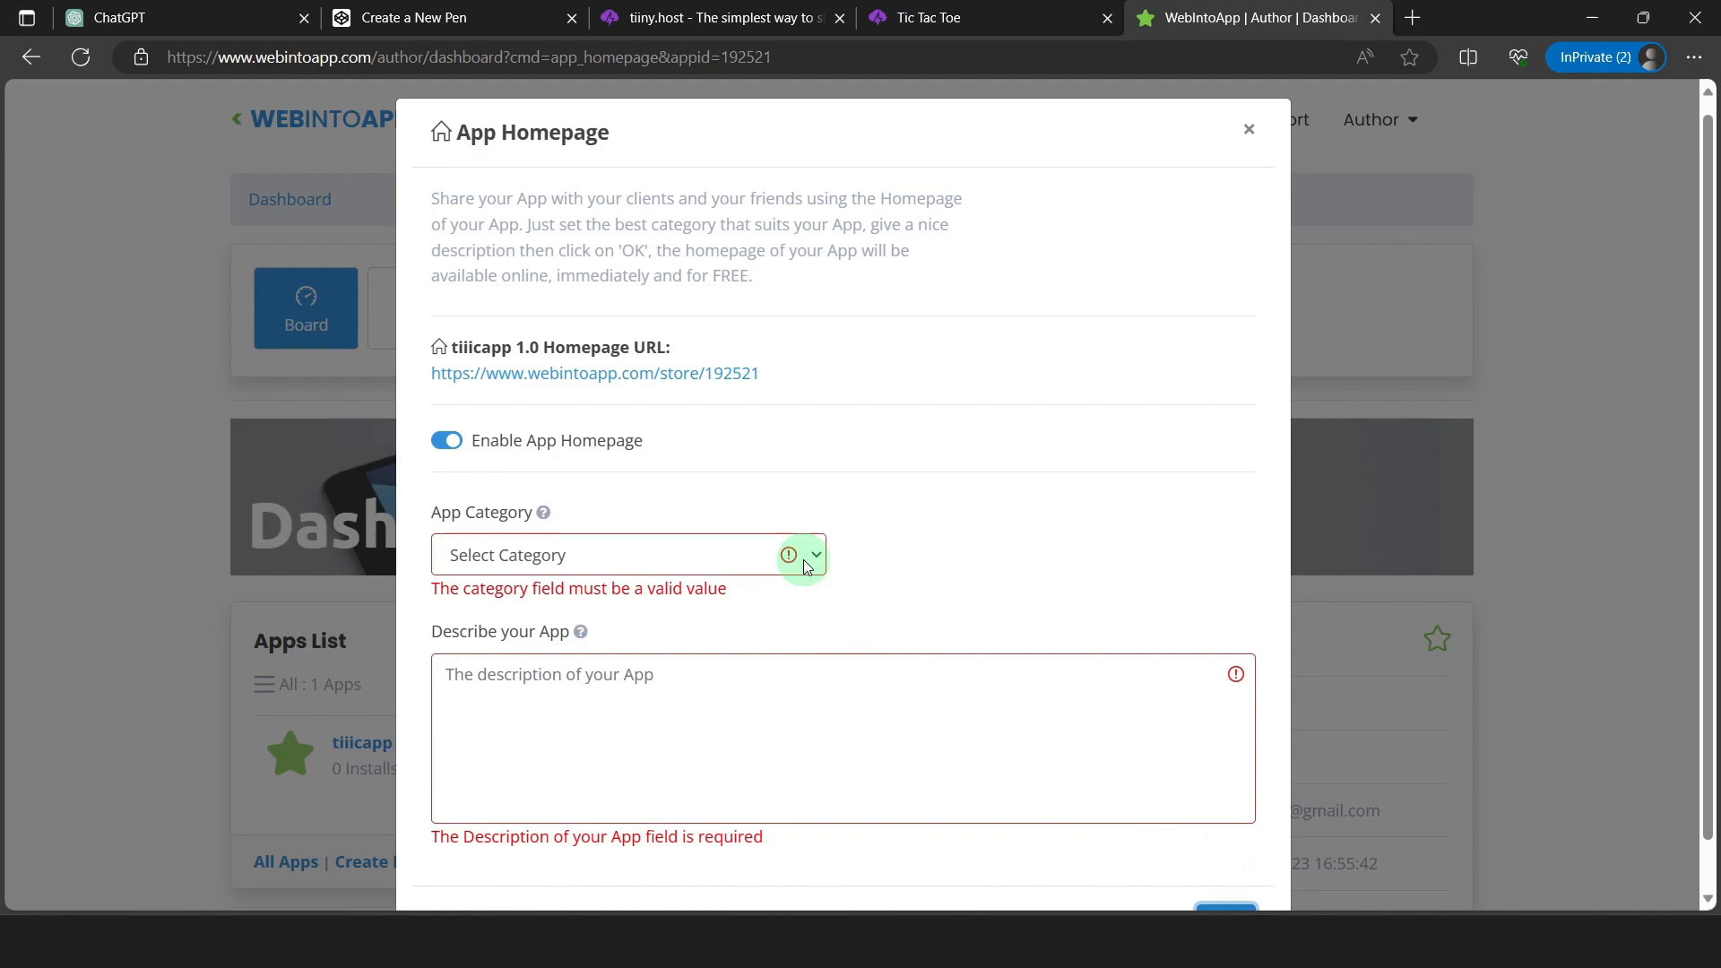
scroll(807, 567, "down", 1)
left_click(811, 511)
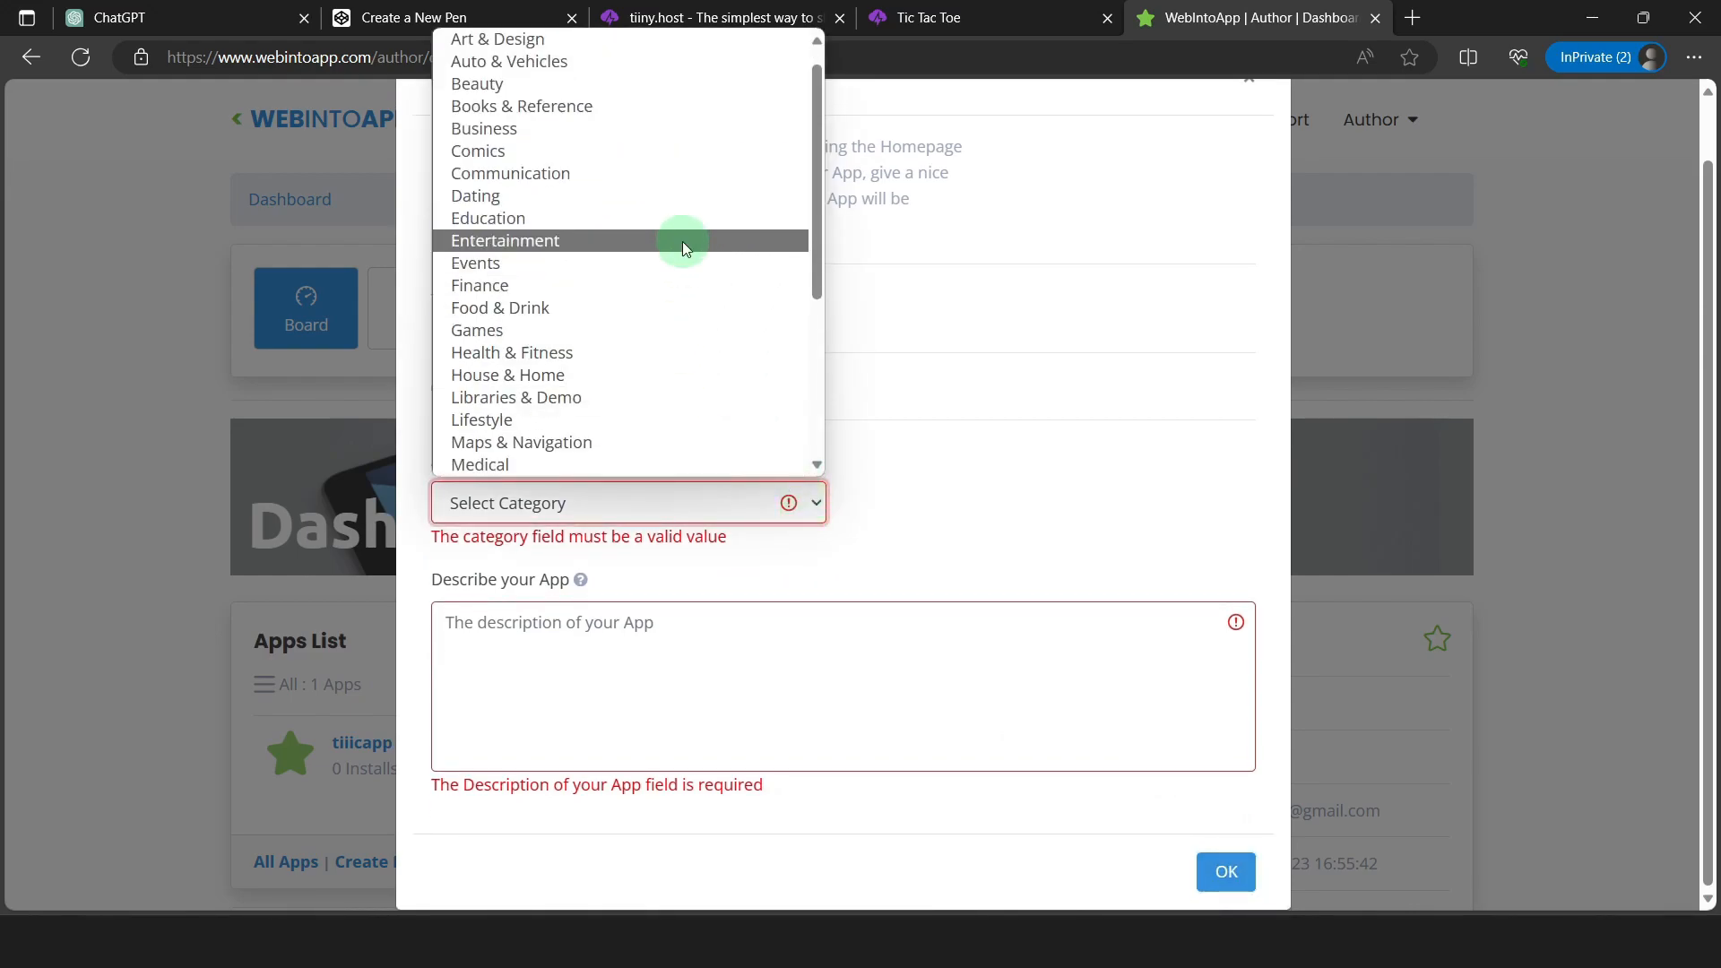
left_click(510, 329)
left_click(536, 622)
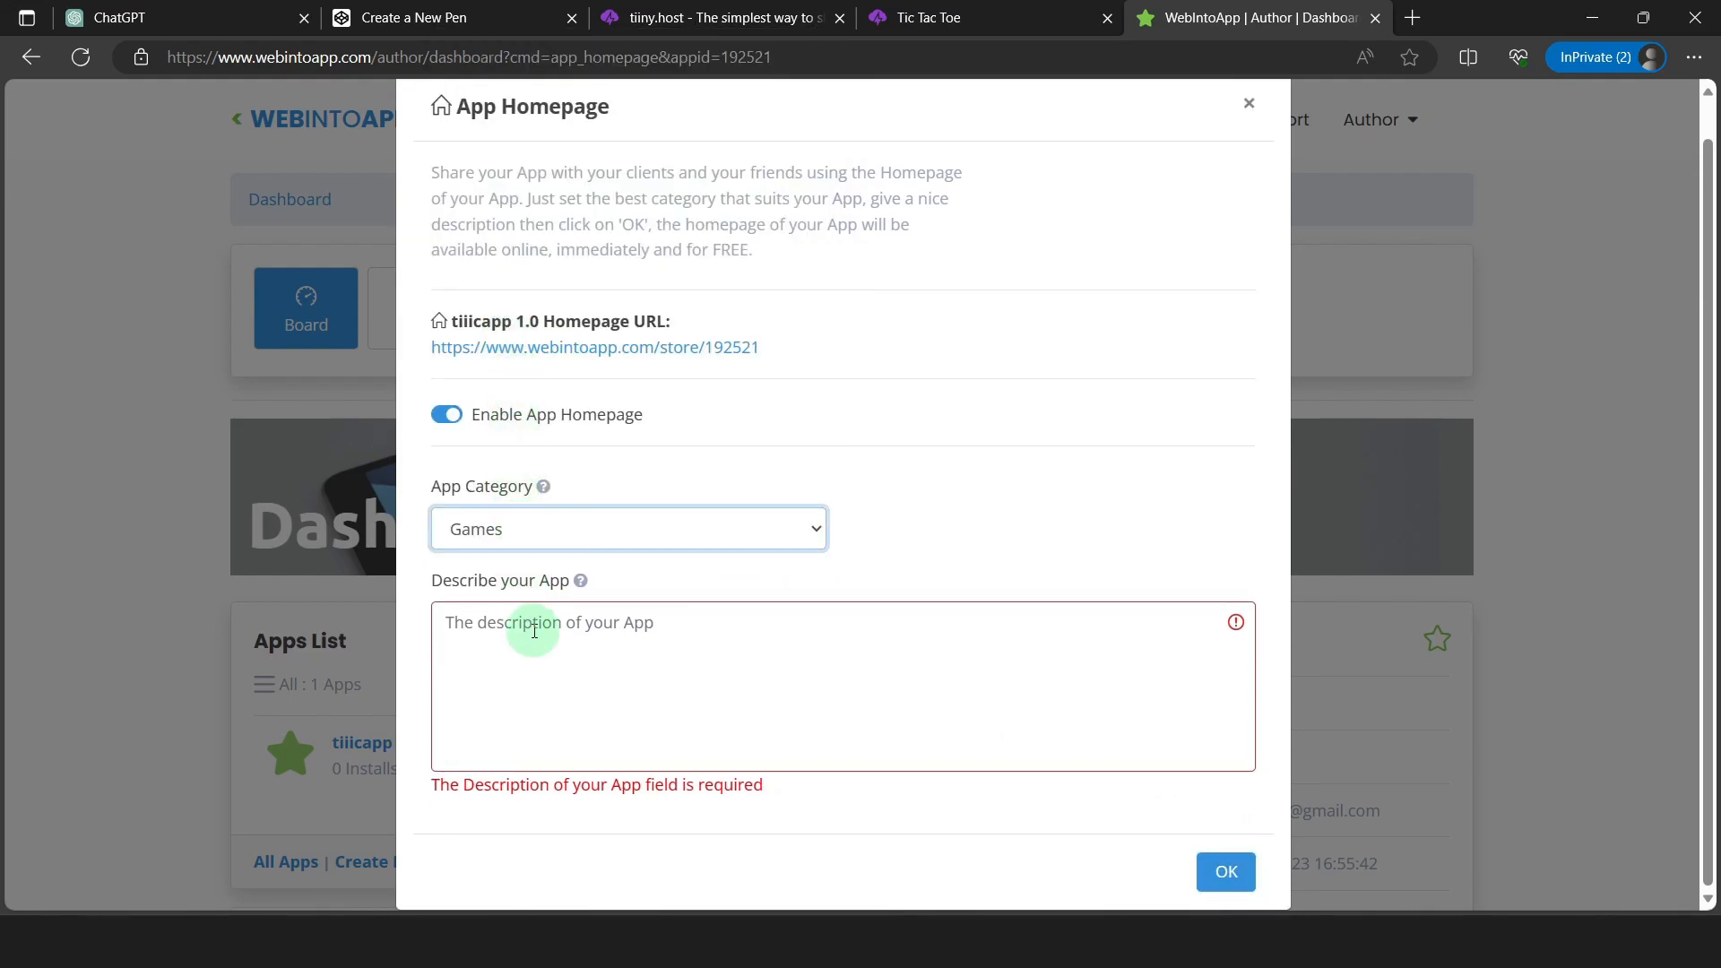
type("A tic tac toe game")
left_click(1226, 869)
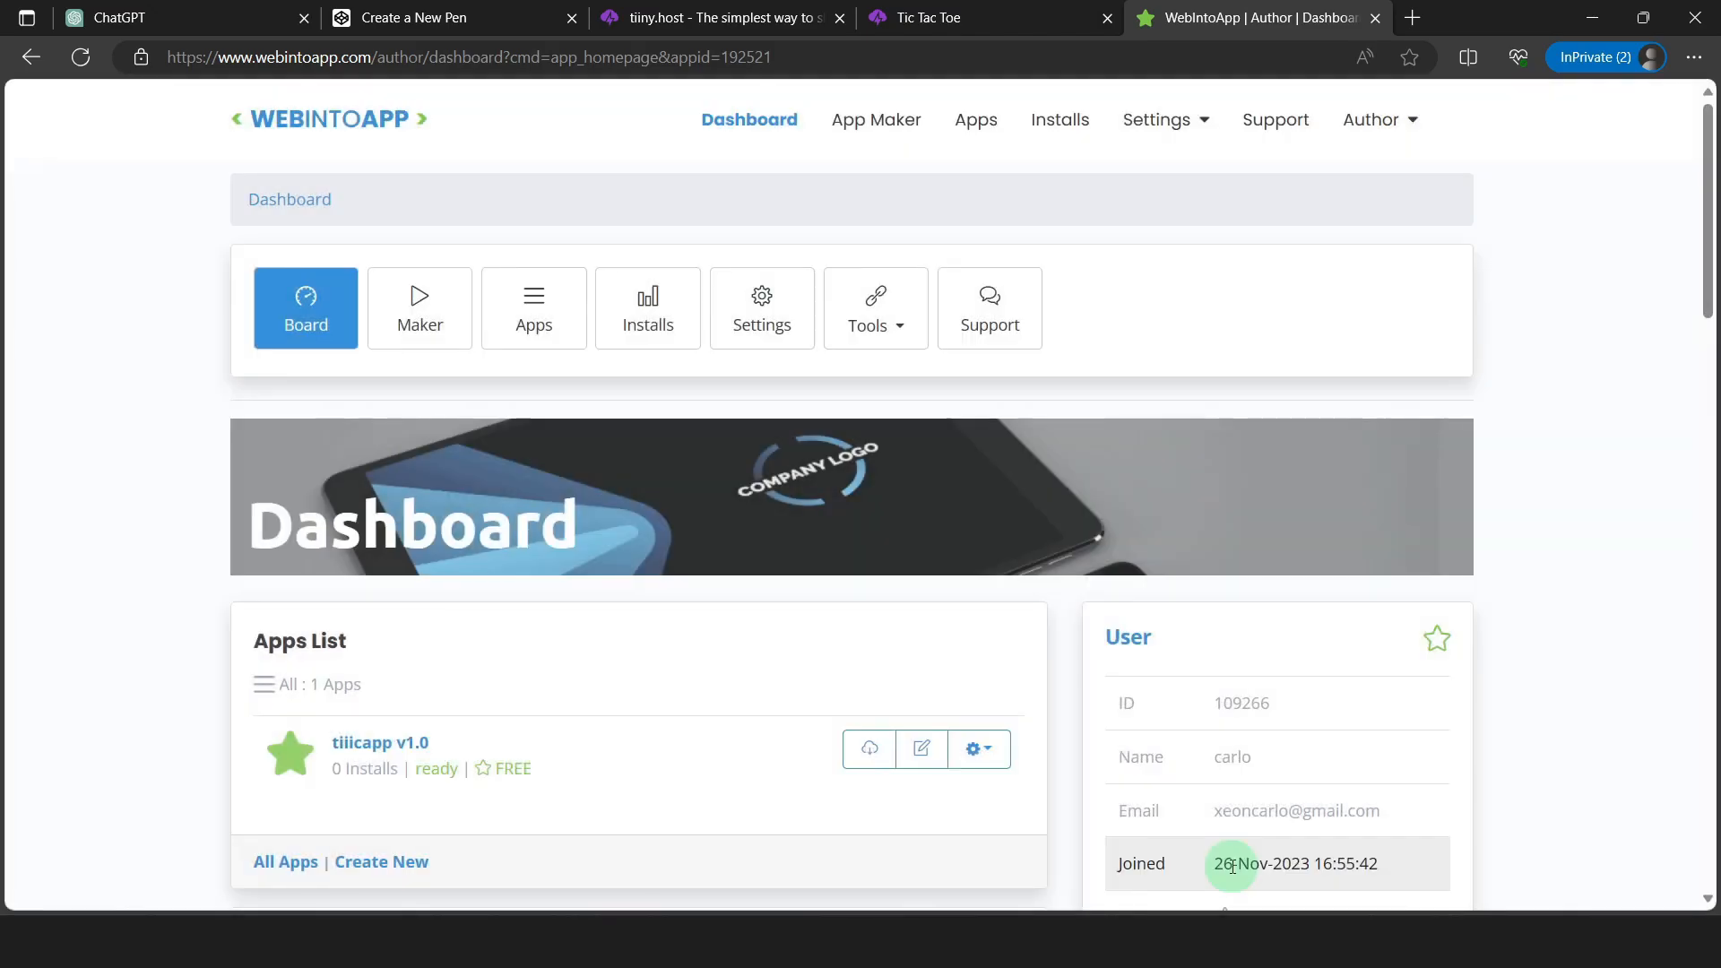
Download all files of the free tiiicapp v1.0 app as a ZIP
left_click(868, 769)
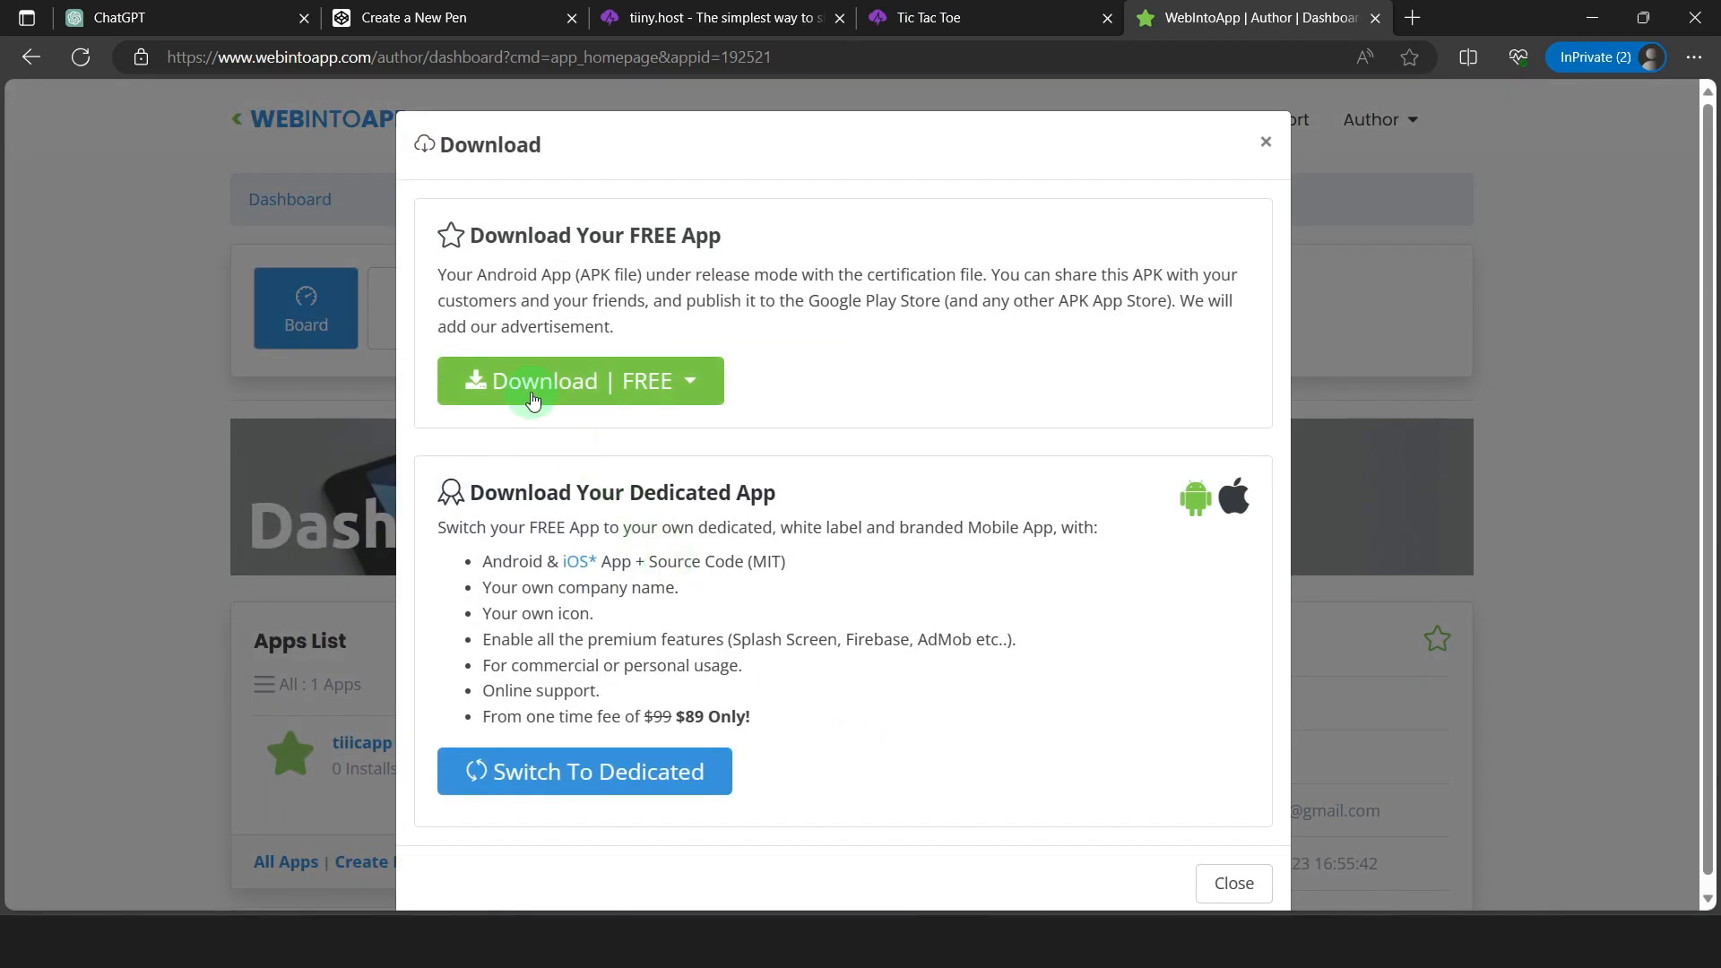
left_click(592, 385)
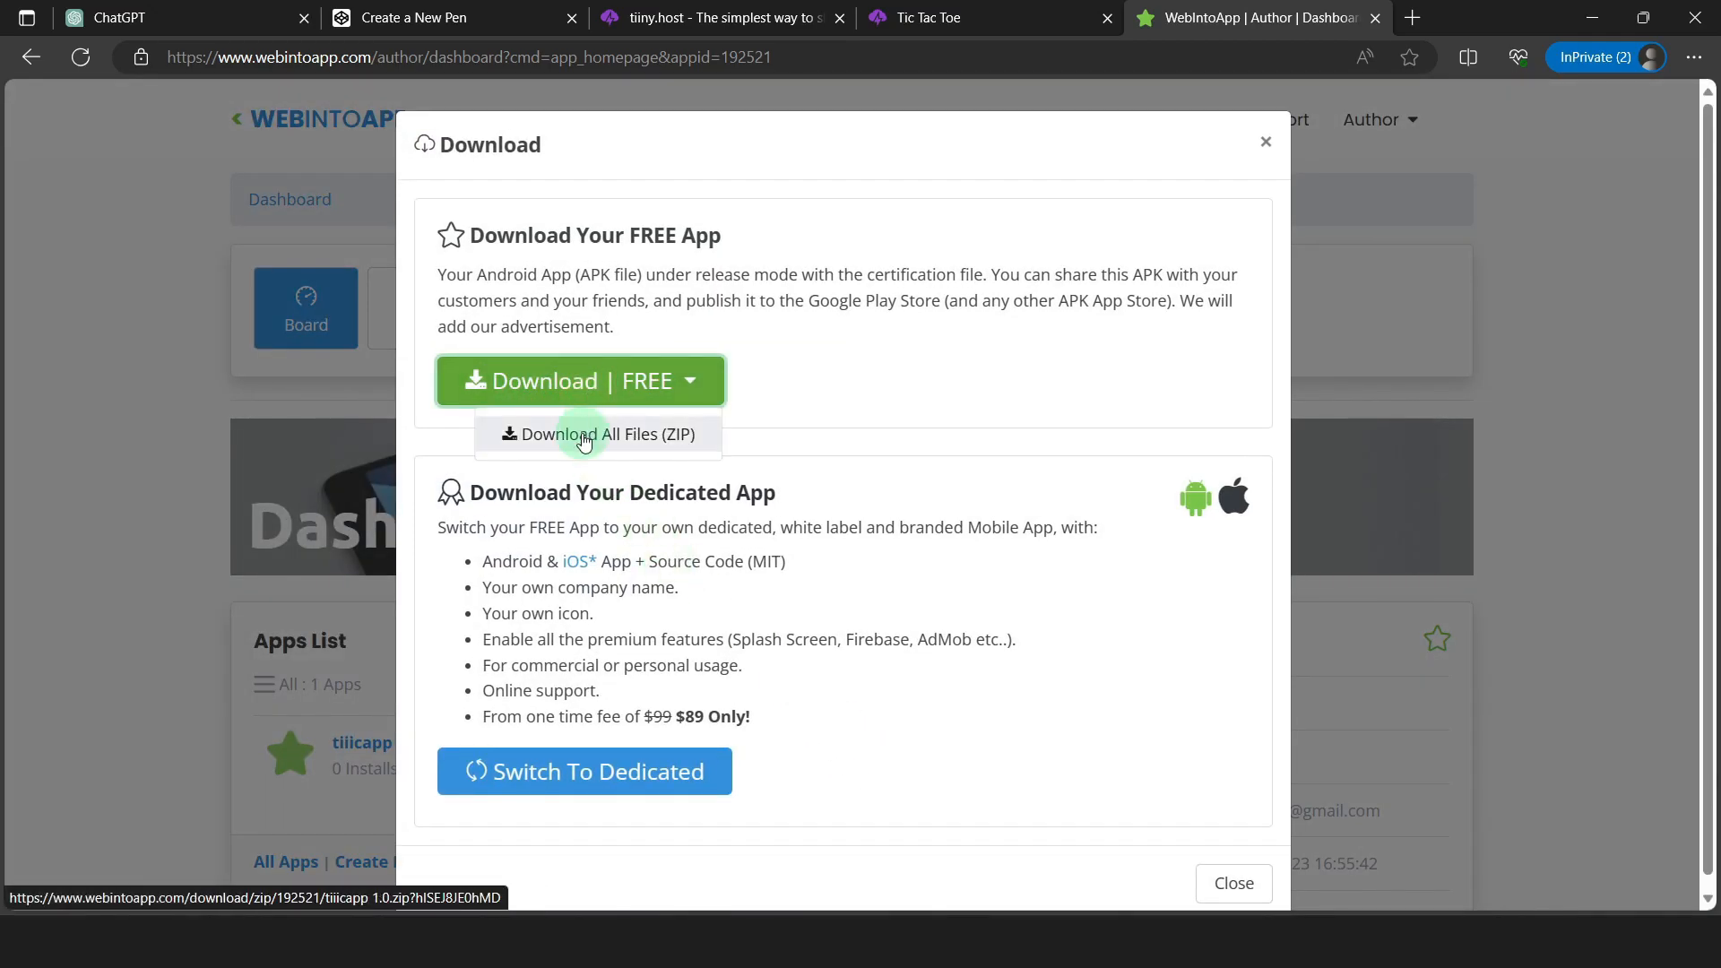
left_click(585, 436)
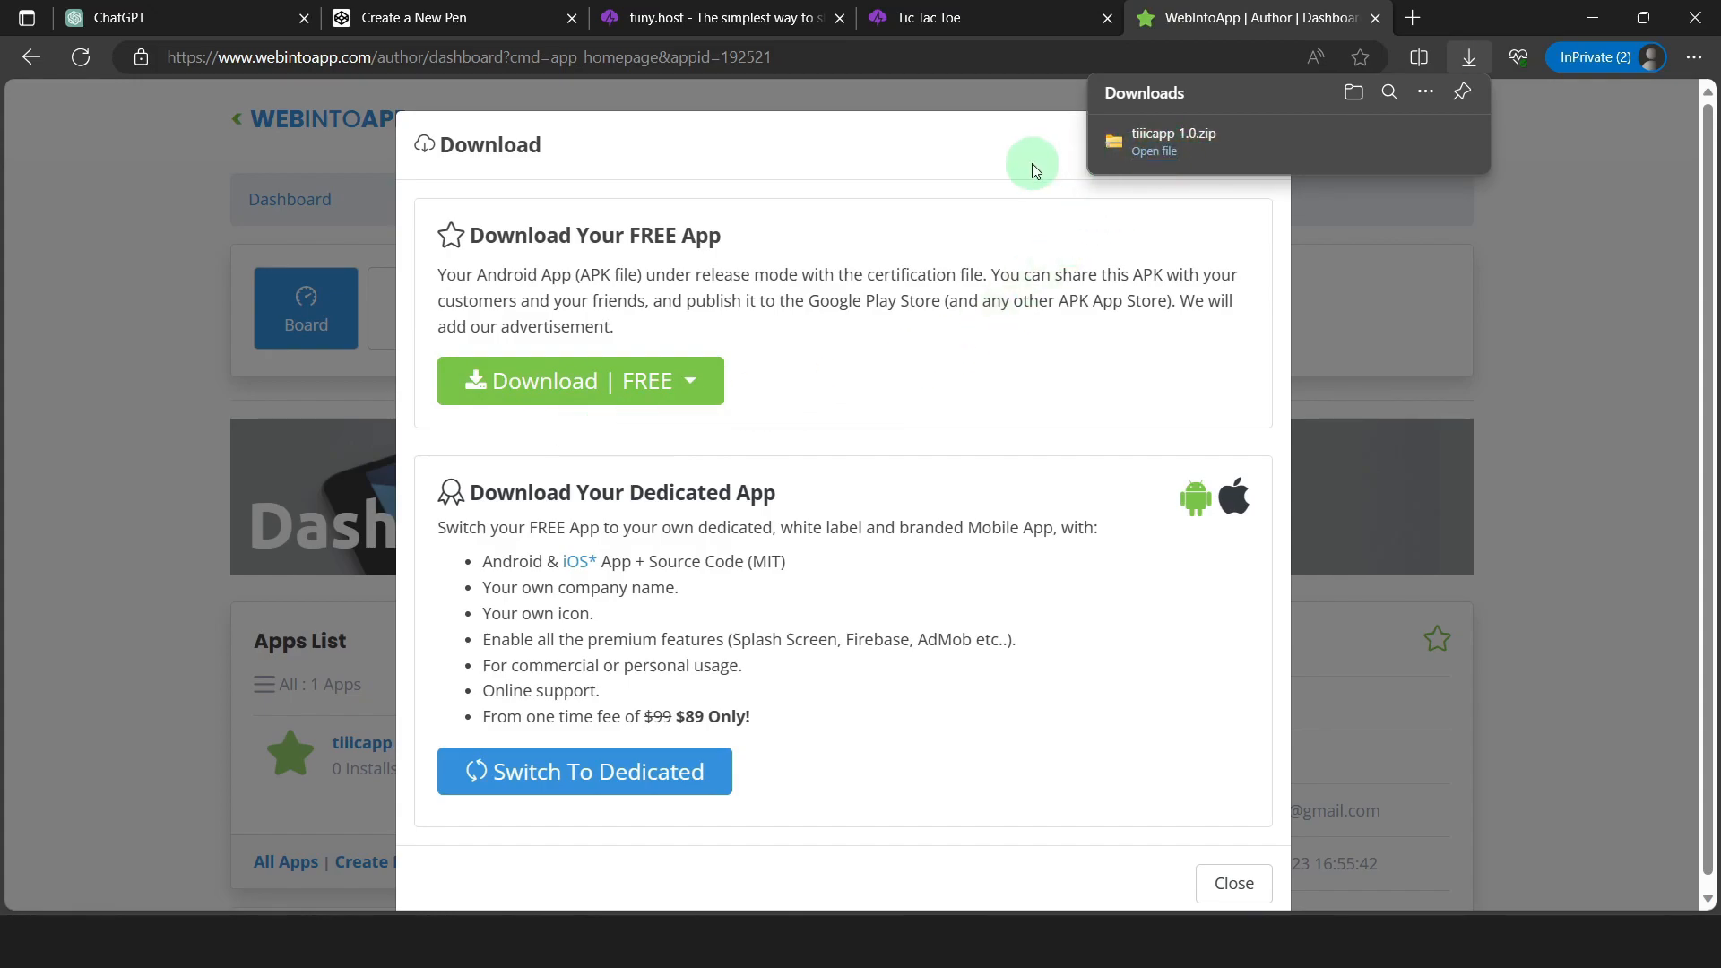
Locate the tiiicapp 1.0 ZIP in the Downloads folder and extract it to the default location
left_click(1396, 143)
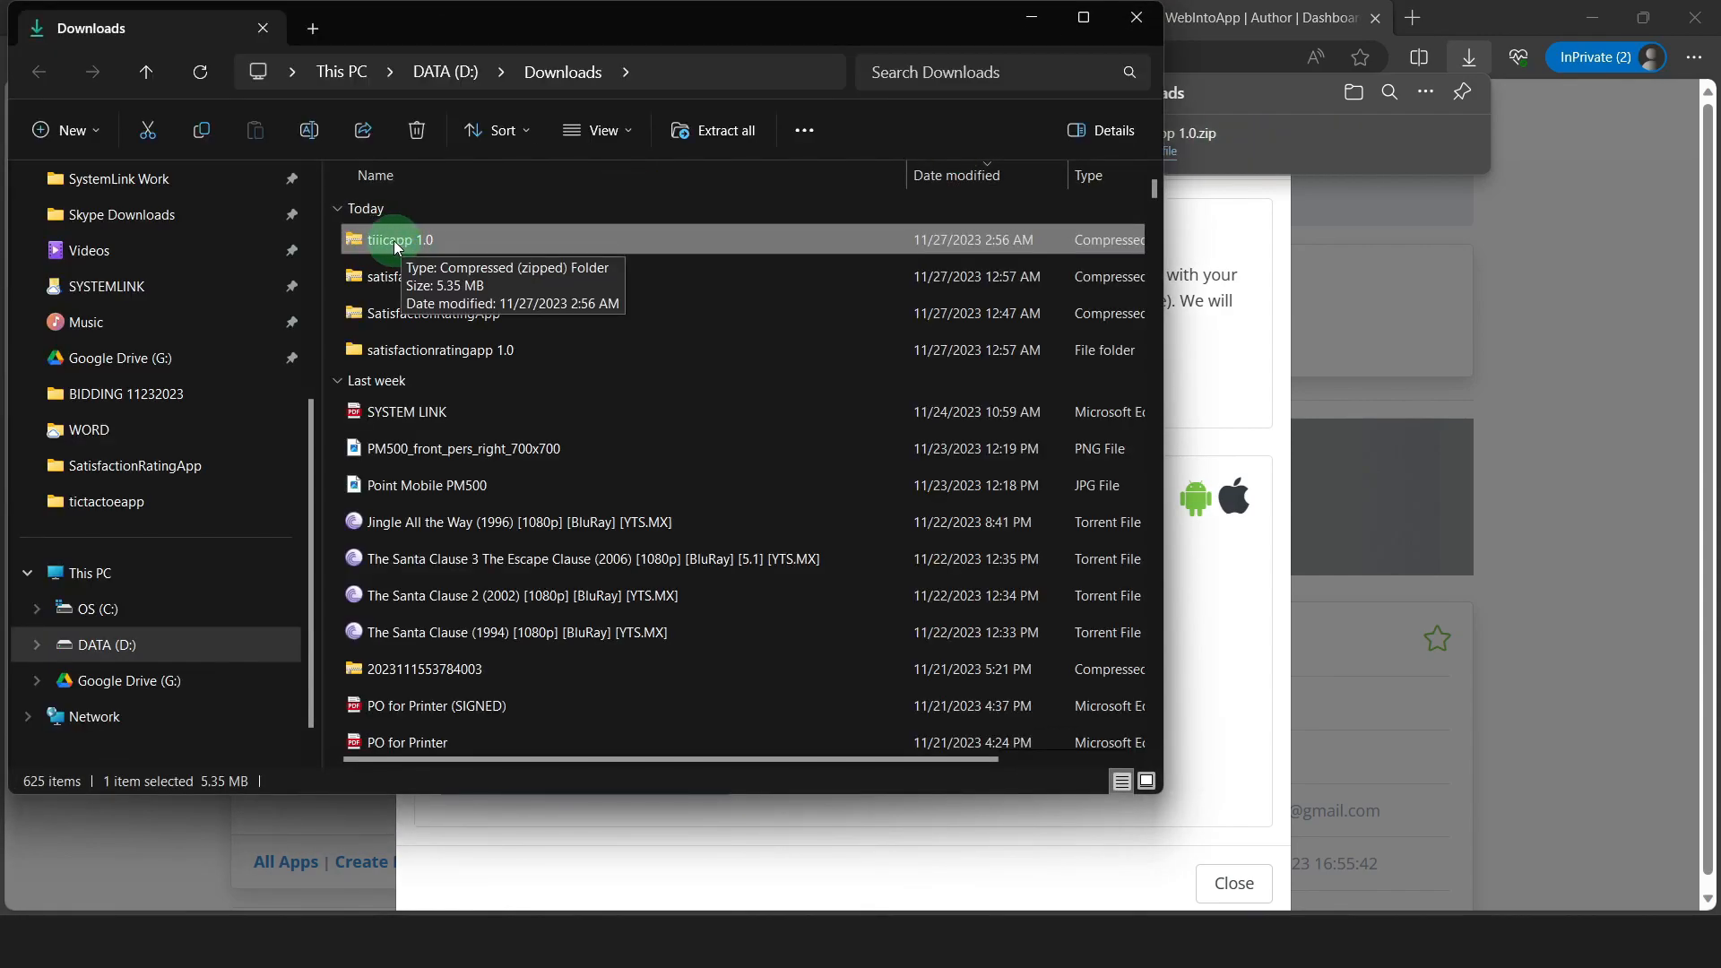
right_click(396, 248)
left_click(459, 470)
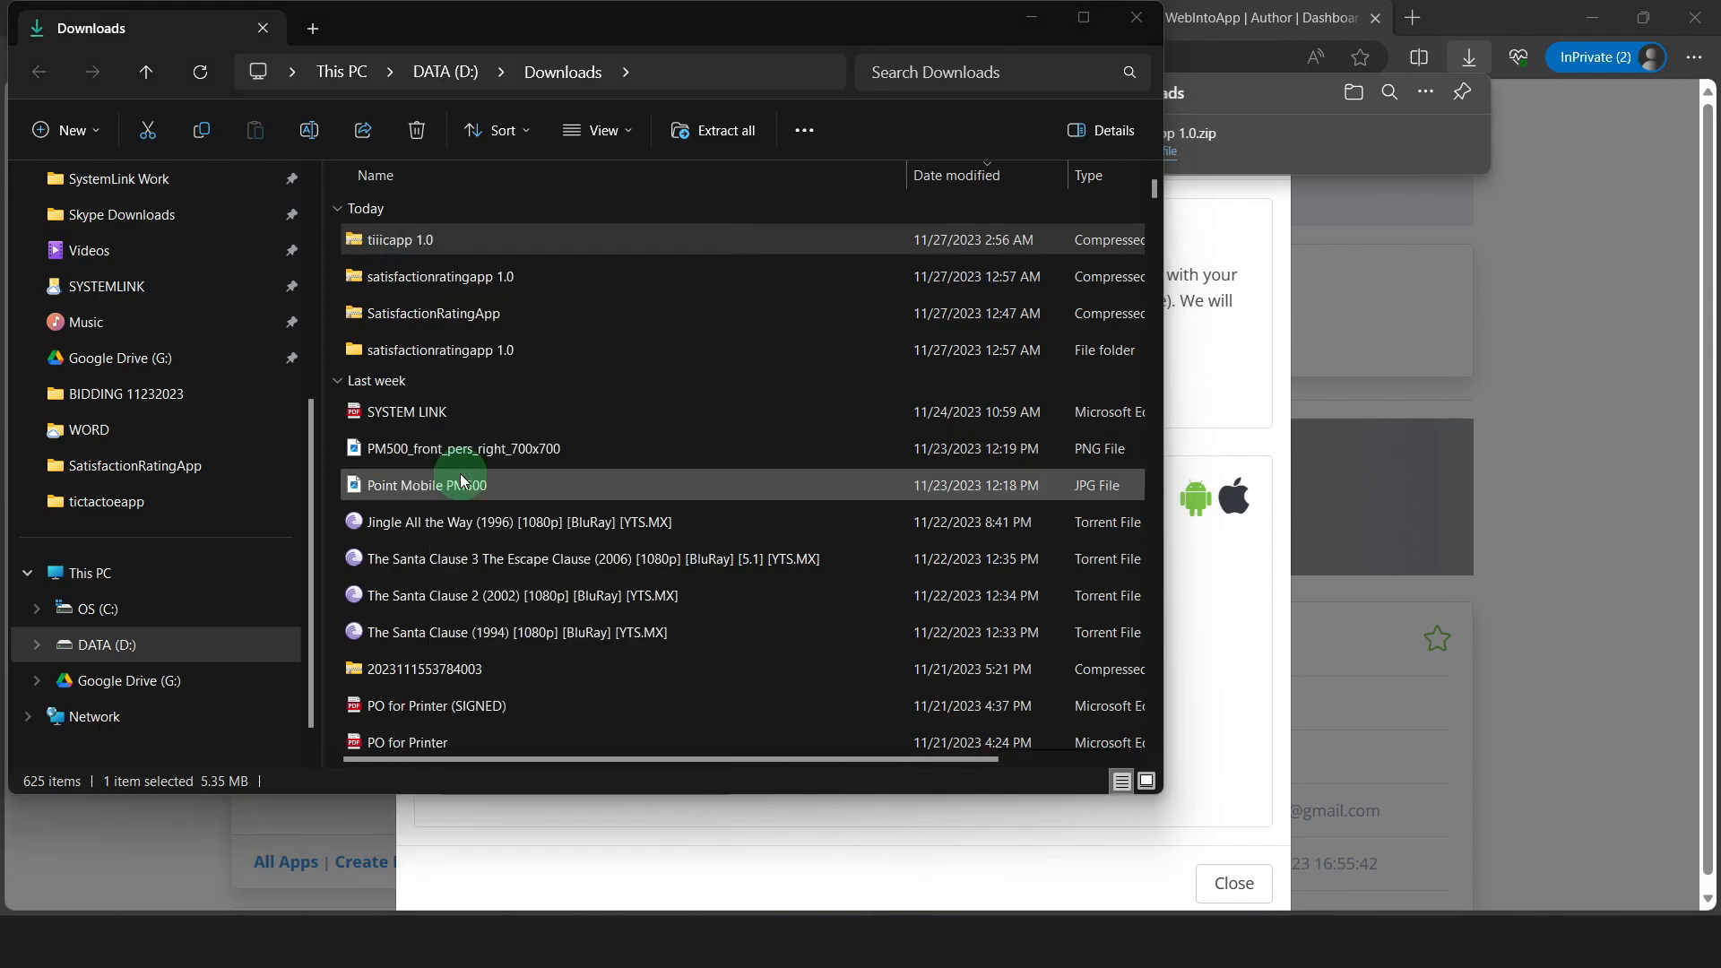
left_click(1040, 696)
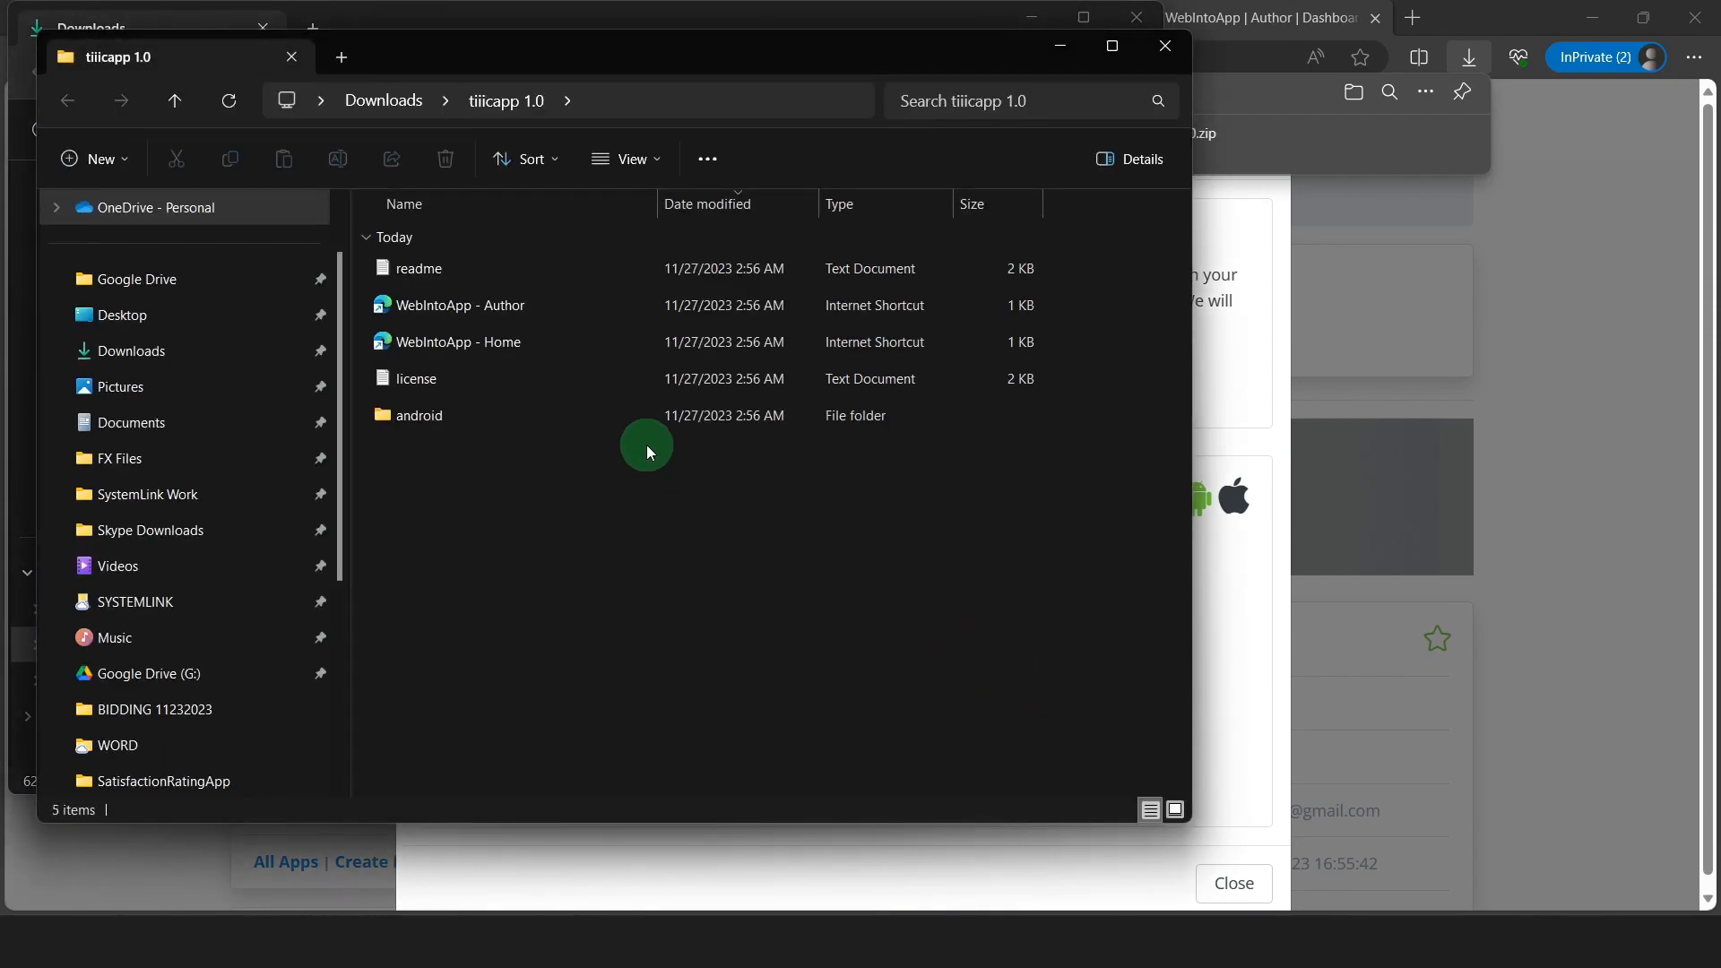
Upload app-release.apk from the extracted android folder to the tictactoeapp folder in Google Drive
double_click(405, 419)
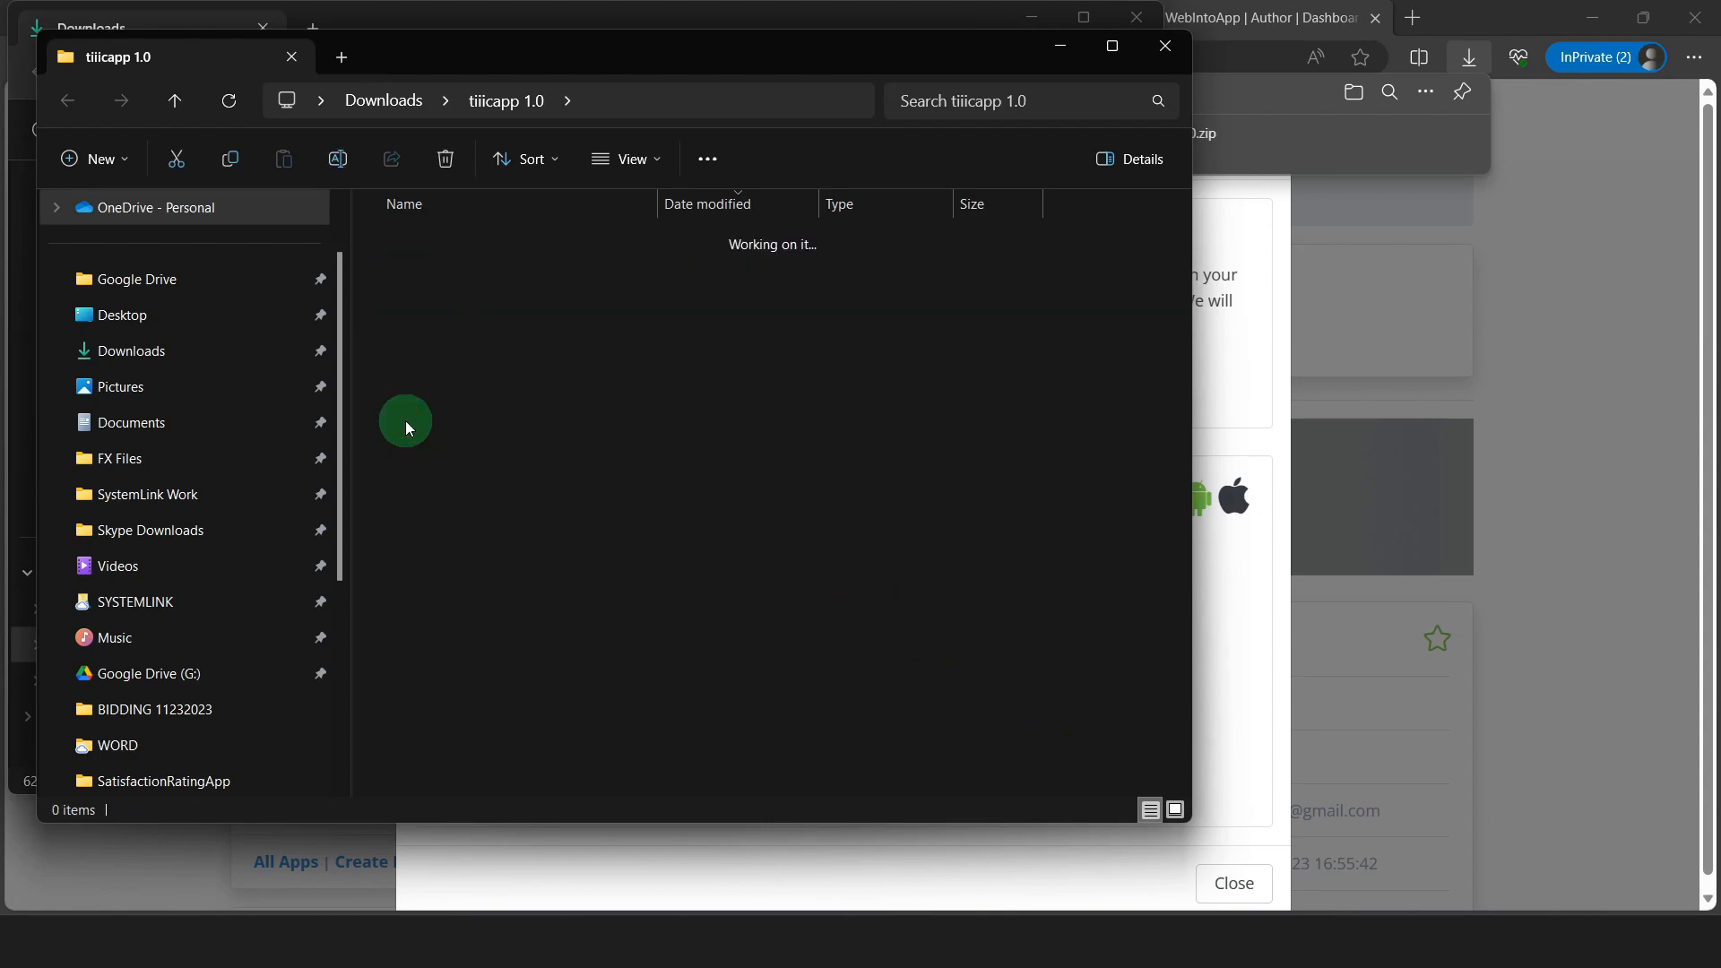
left_click(415, 272)
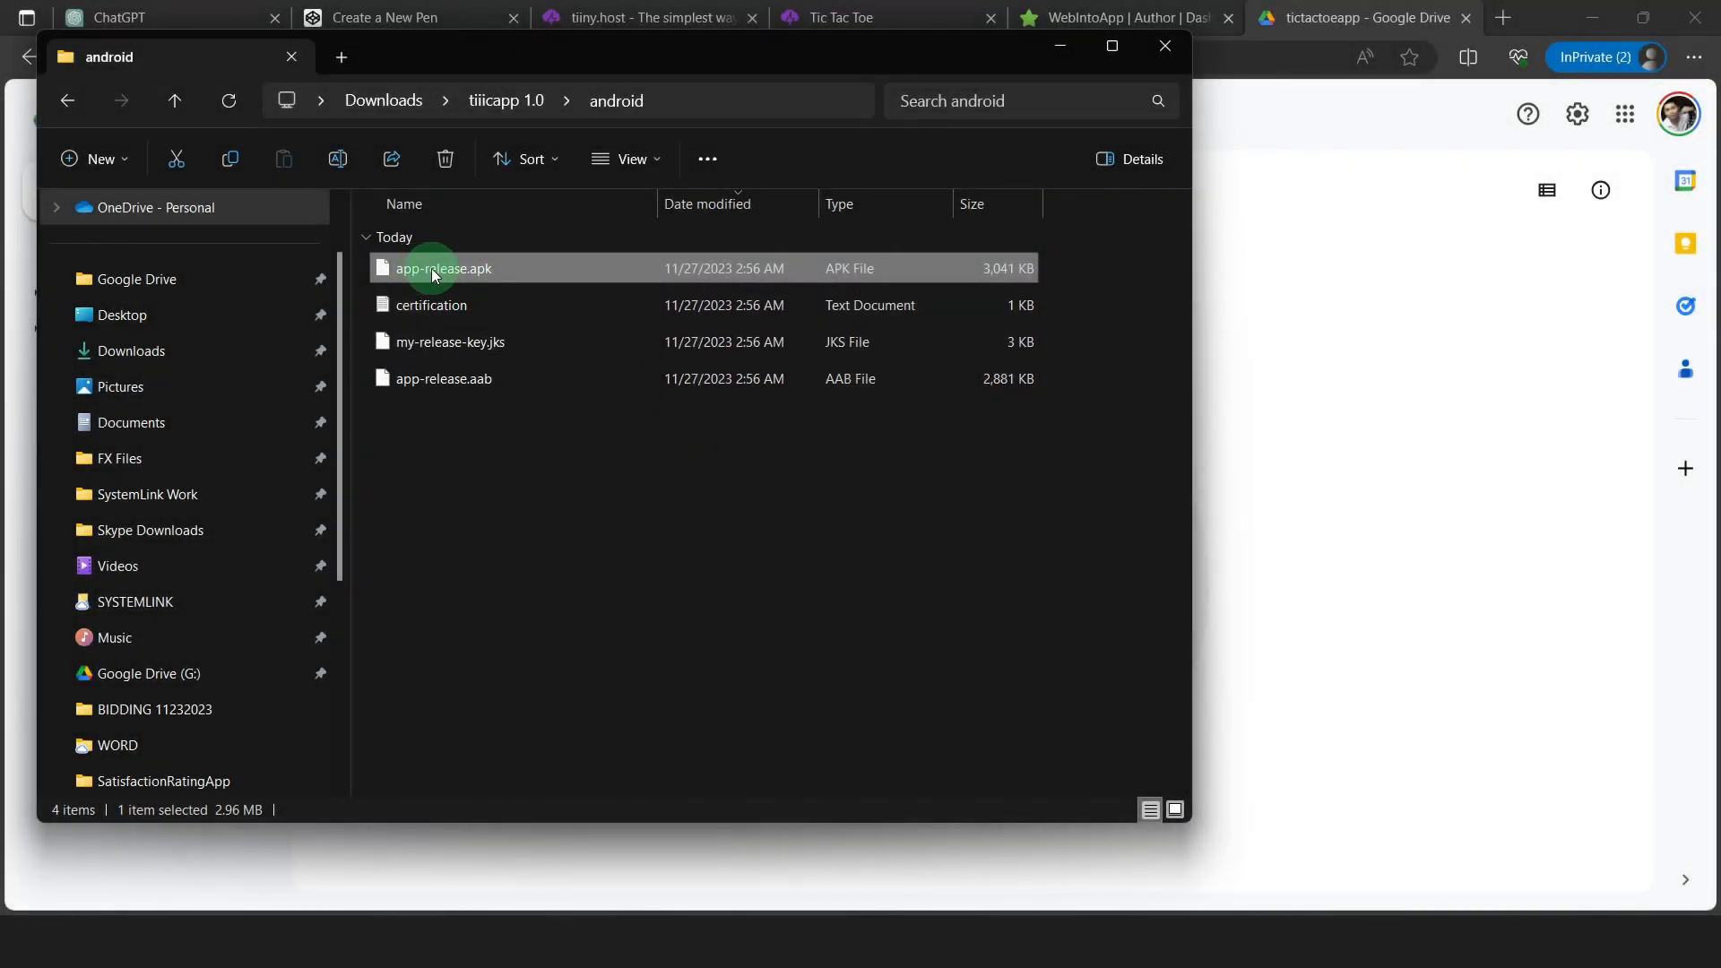
left_click_drag(476, 56, 1256, 93)
left_click_drag(1263, 323, 617, 503)
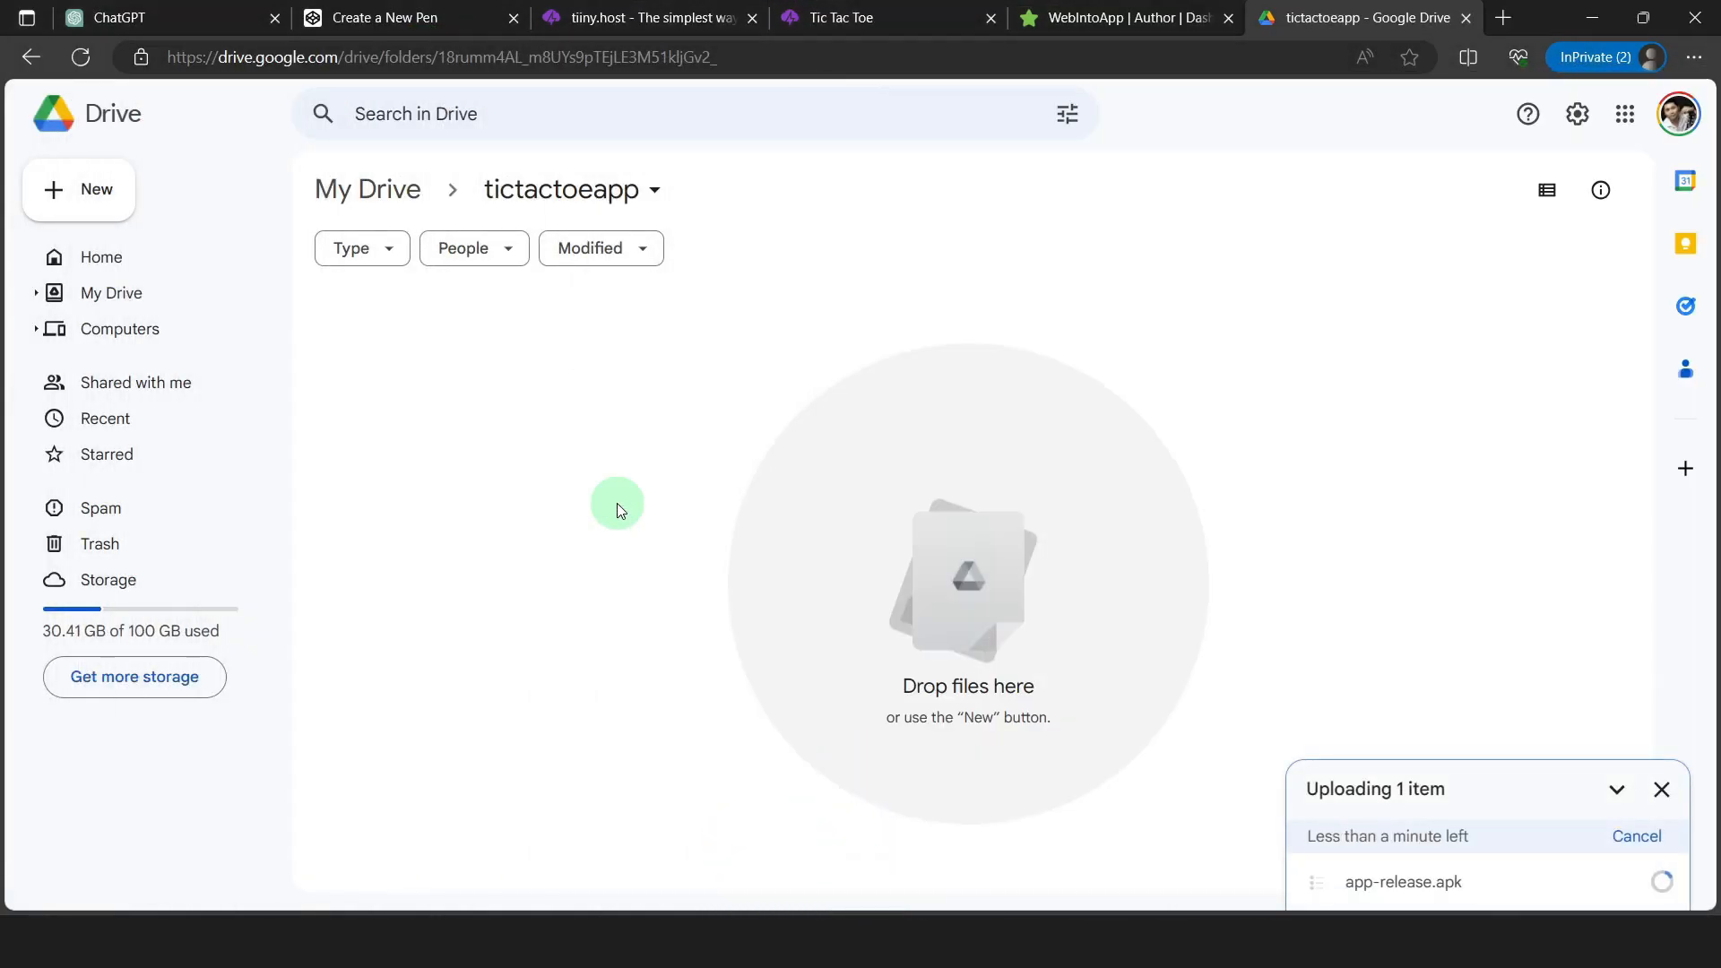